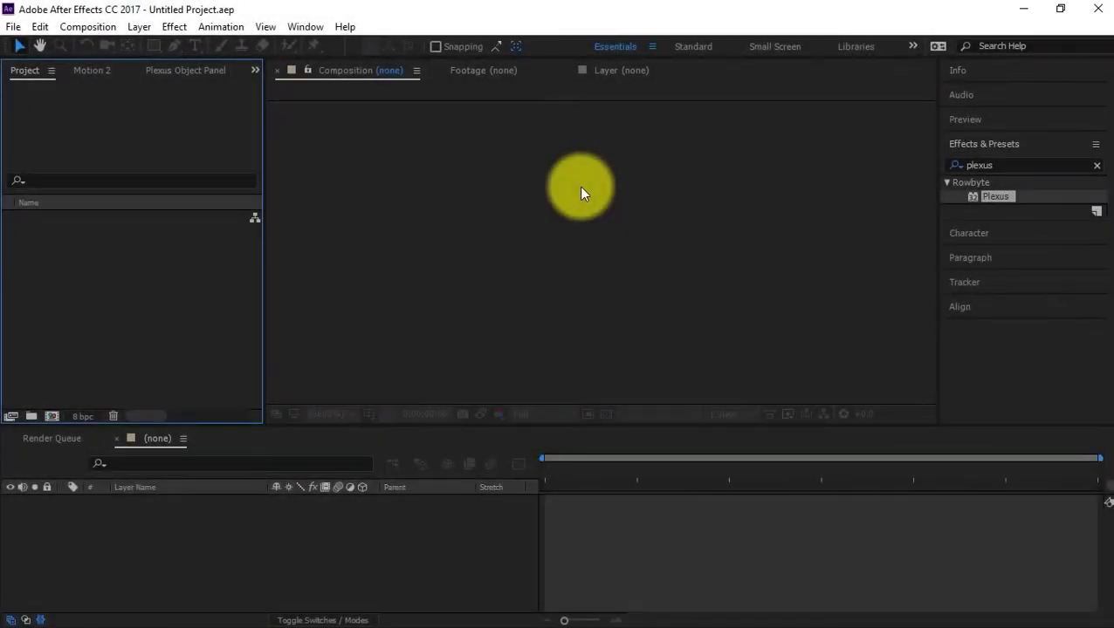
- Create a new 1920 x 1080 composition named Plexus at 29.97 frames per second
left_click(1097, 167)
left_click(76, 321)
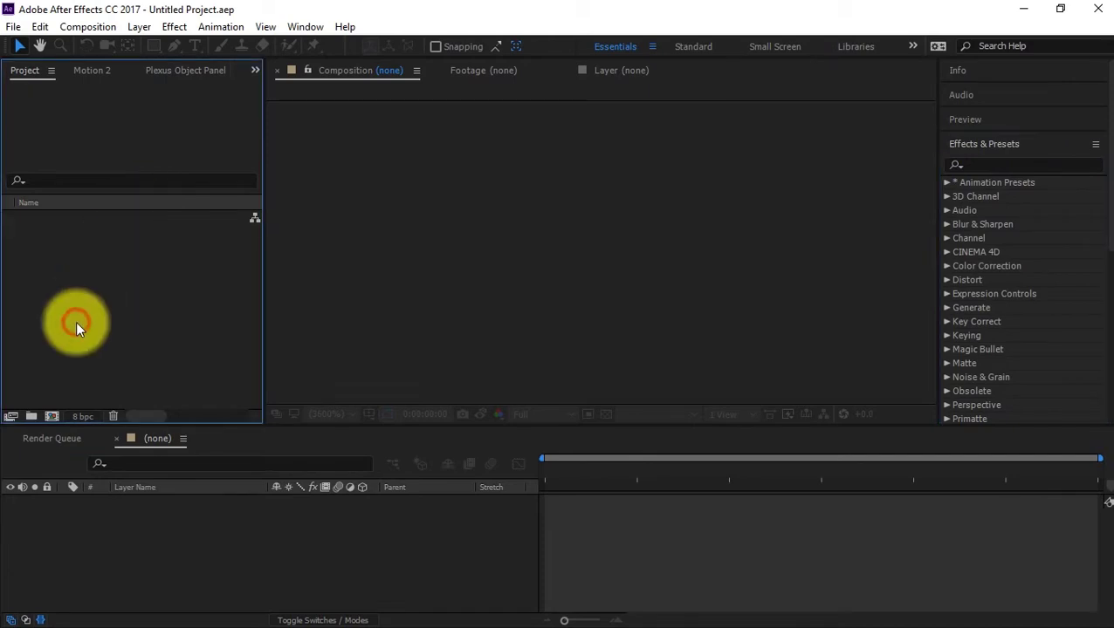
left_click(52, 417)
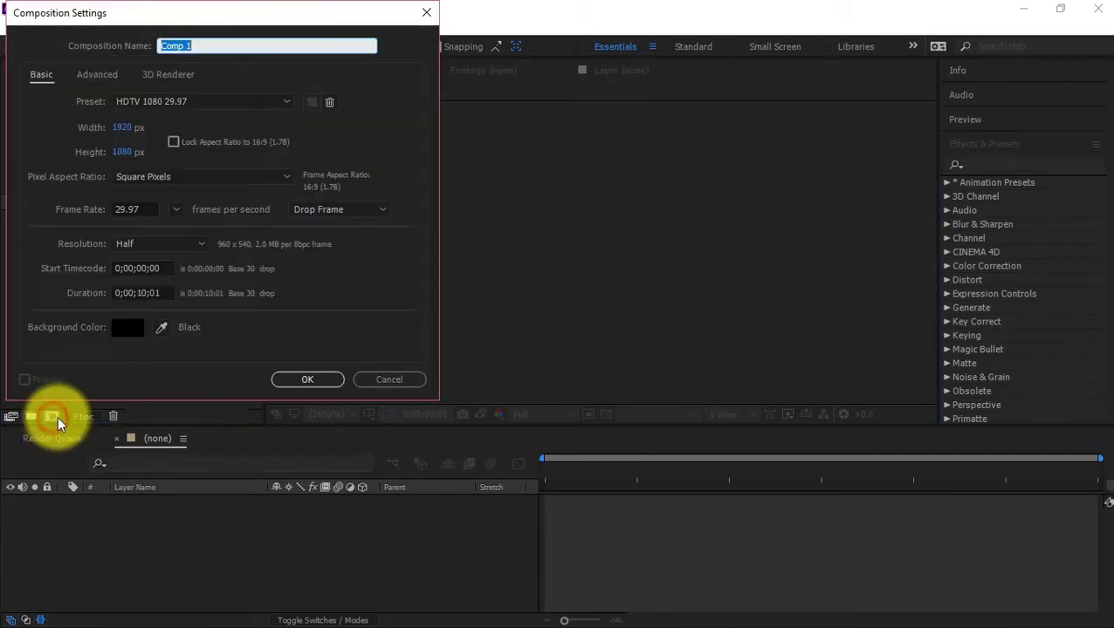
type("Plexus")
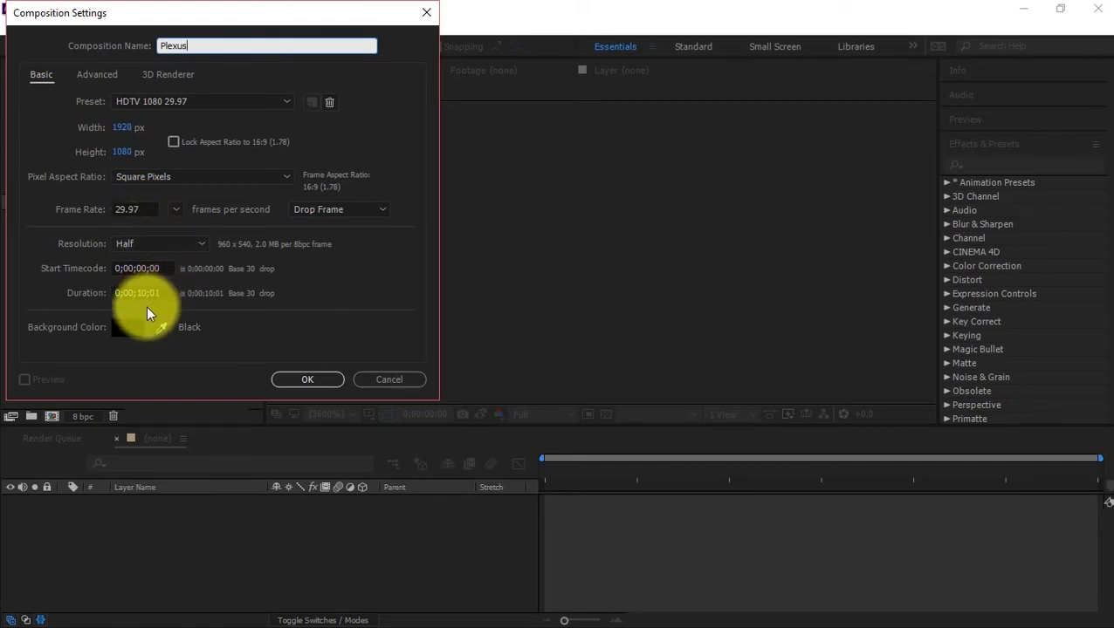
left_click(325, 380)
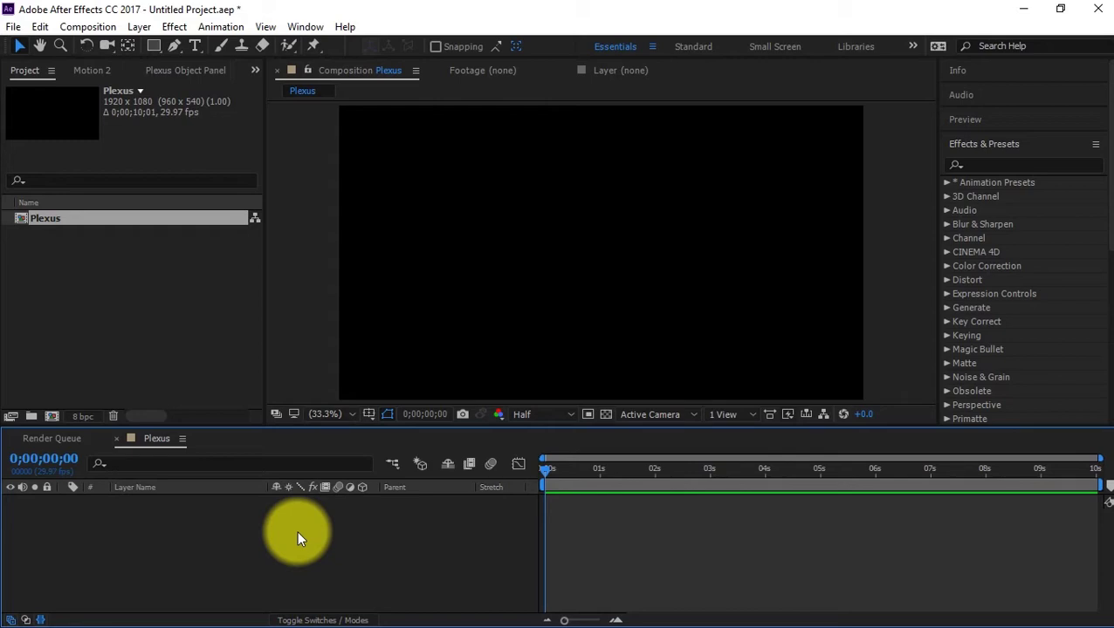
- Add a black full-size solid layer named BG to the composition
key("ctrl+y")
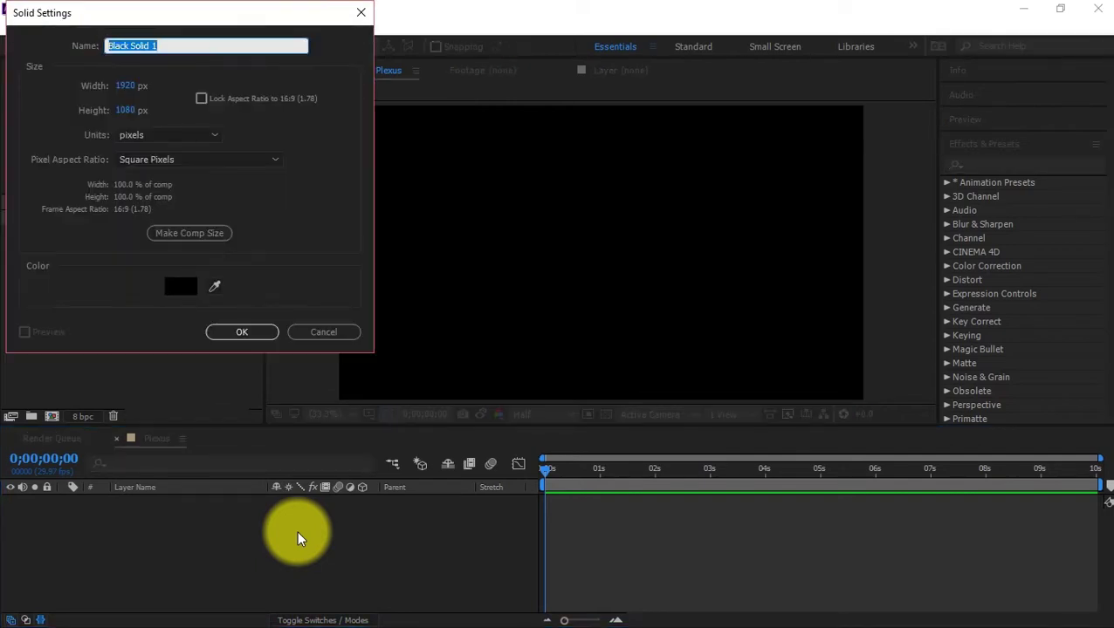
type("BG")
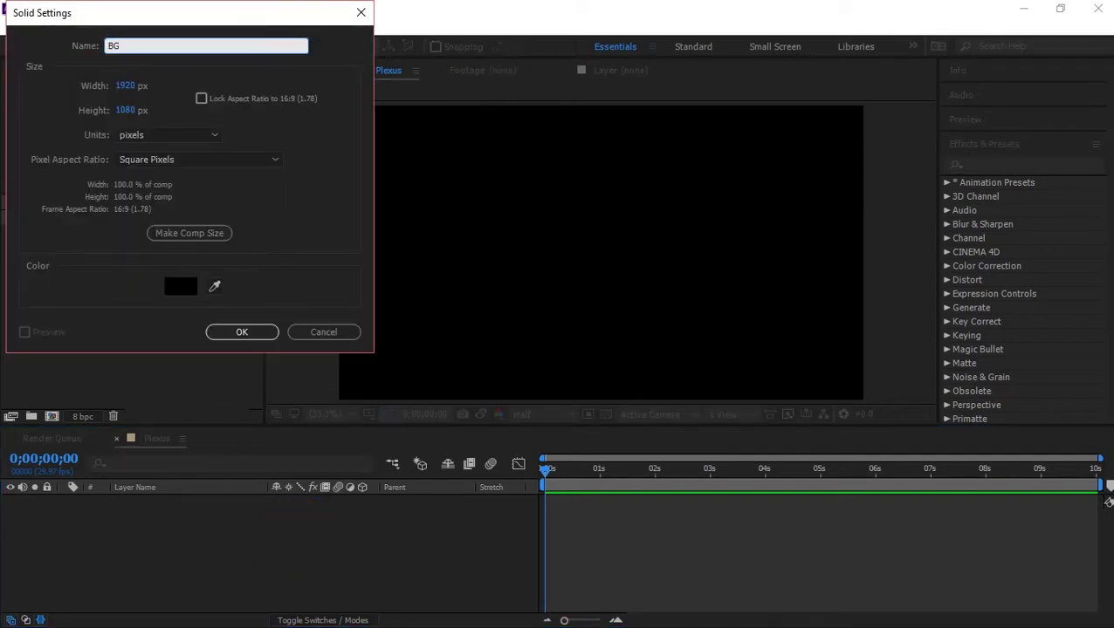
left_click(181, 287)
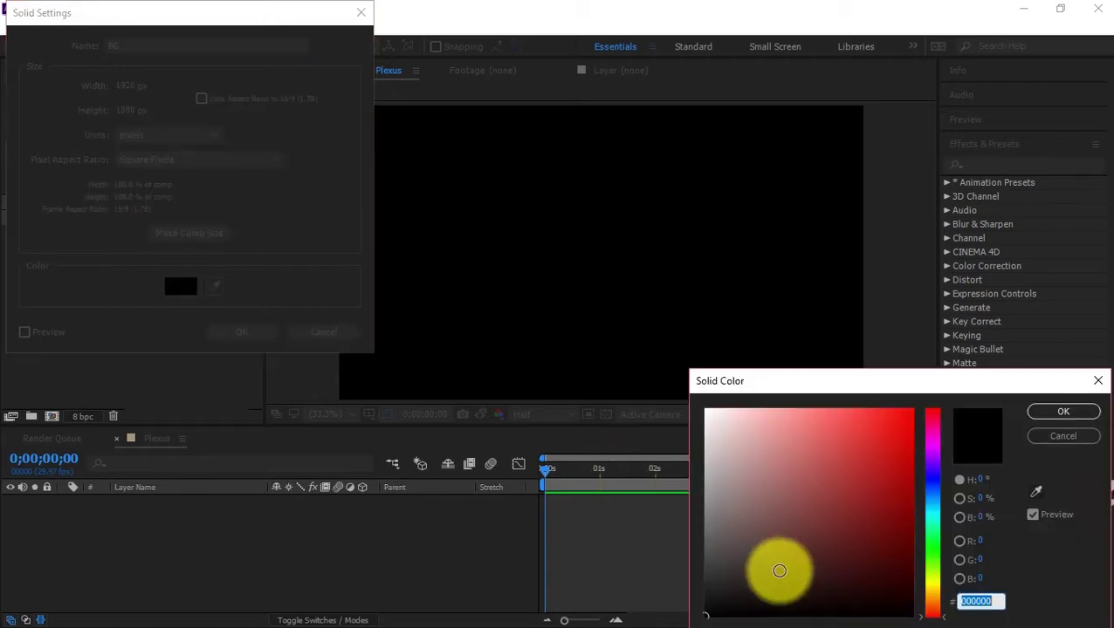
key("Return")
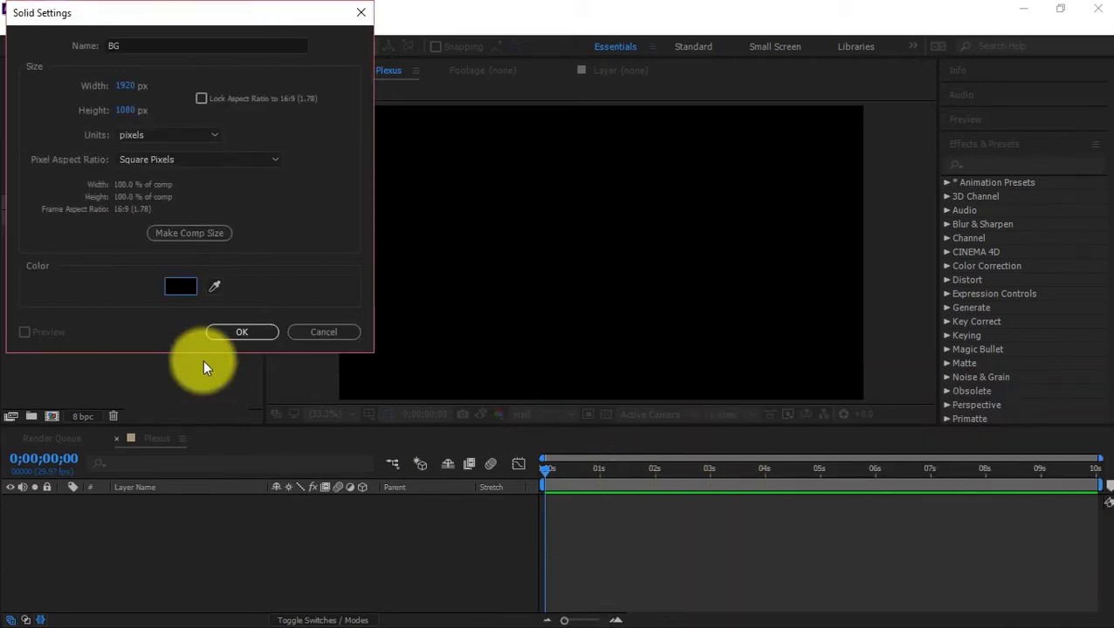
left_click(240, 330)
left_click(272, 527)
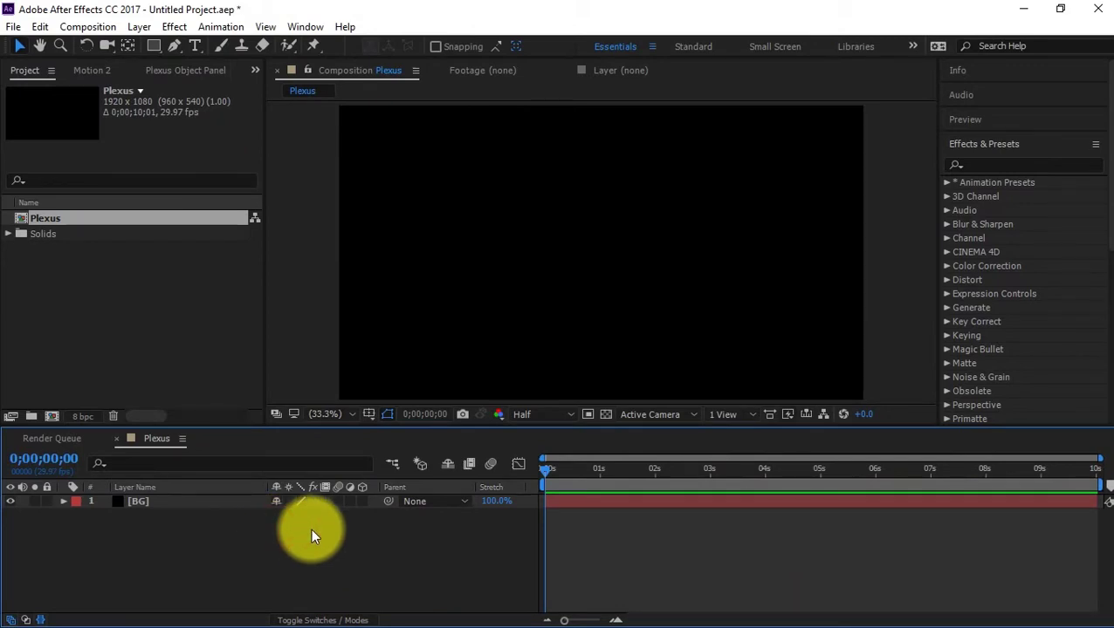
- Add a second black full-size solid layer named Plexus above the BG layer
key("ctrl+y")
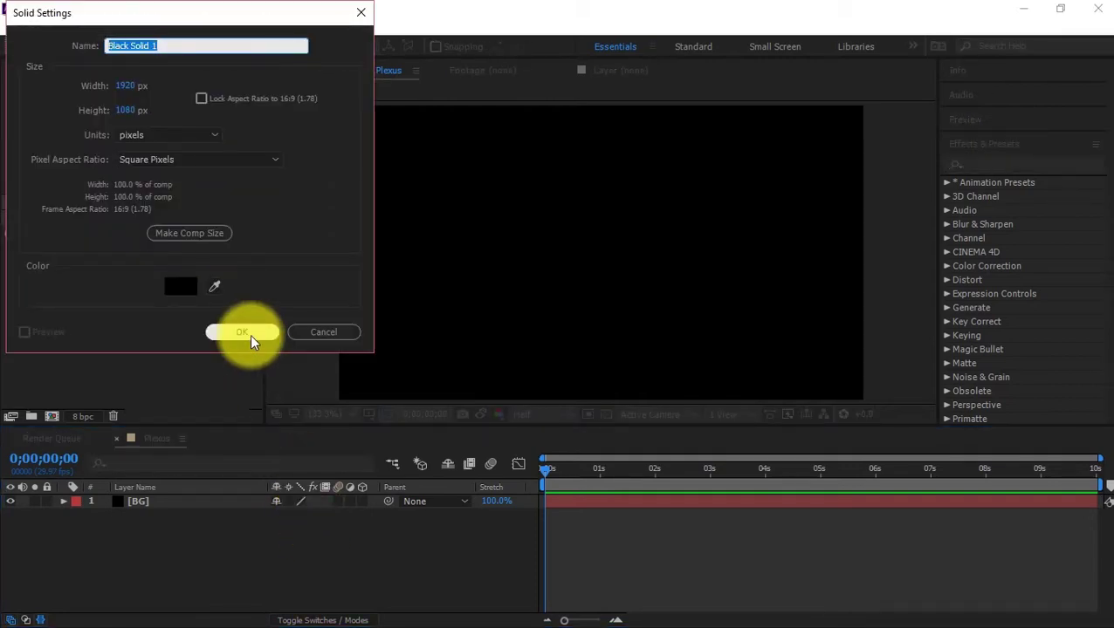
type("Plexus")
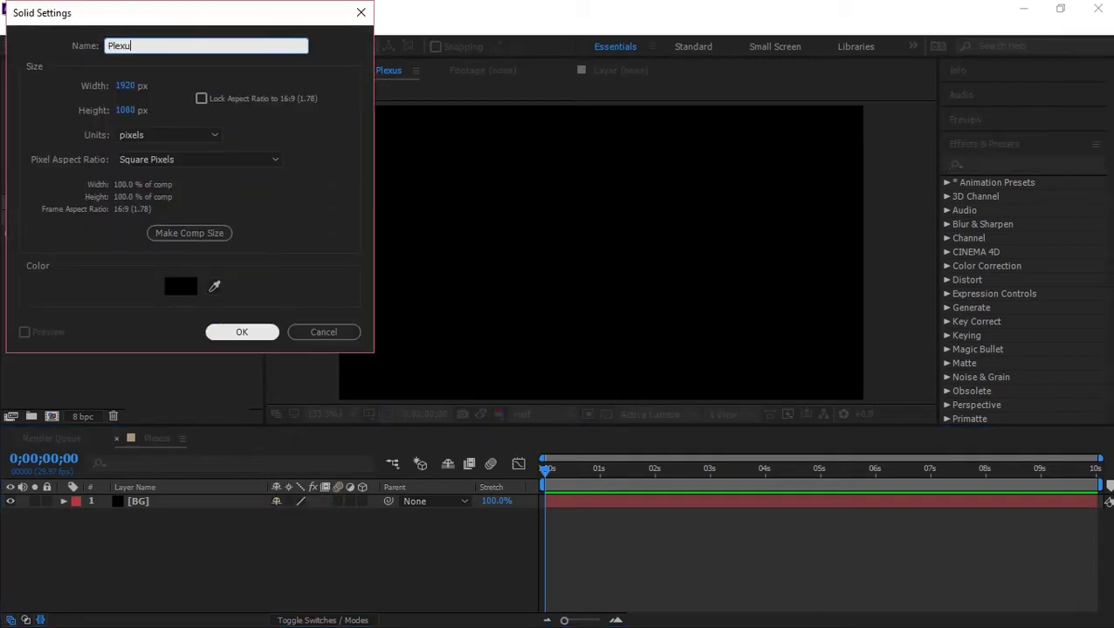
left_click(250, 334)
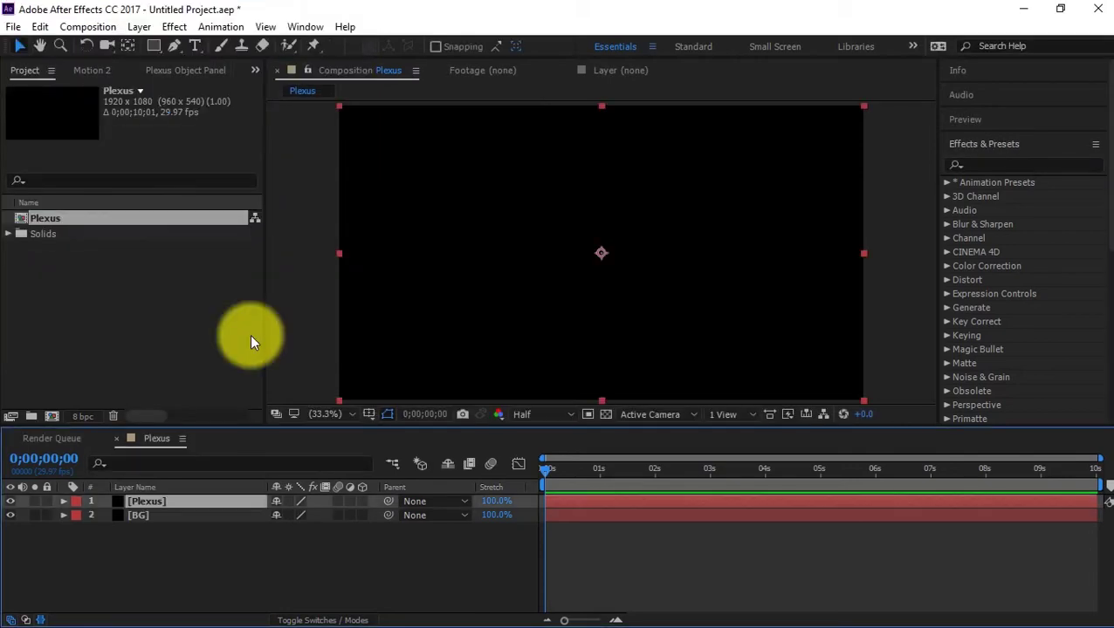
- Find the Rowbyte Plexus effect and apply it to the Plexus solid layer
left_click(985, 165)
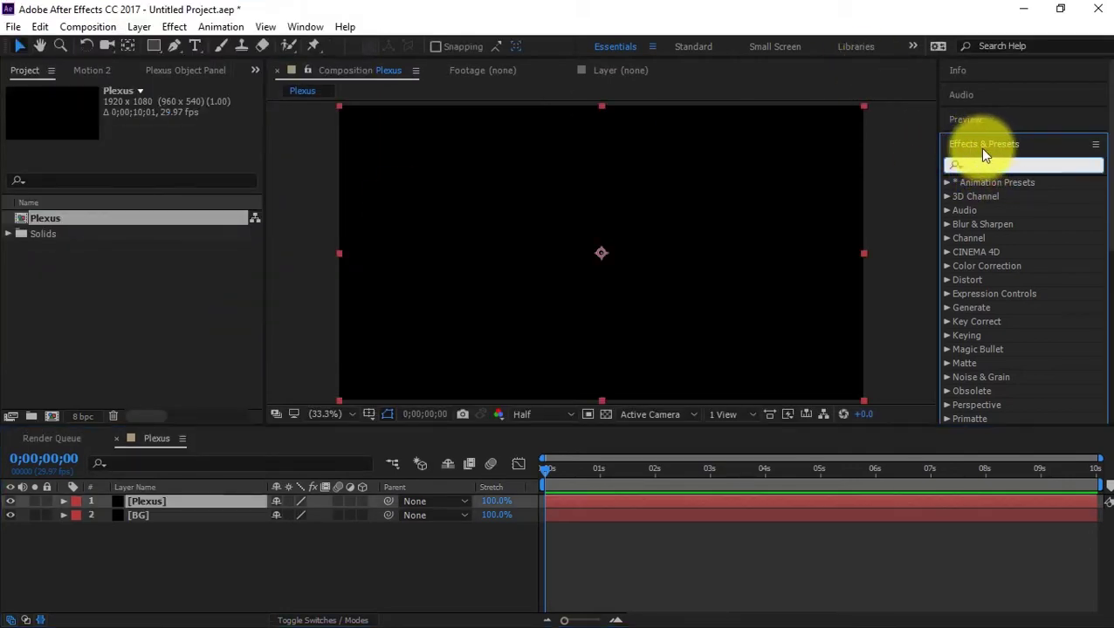
type("plexus")
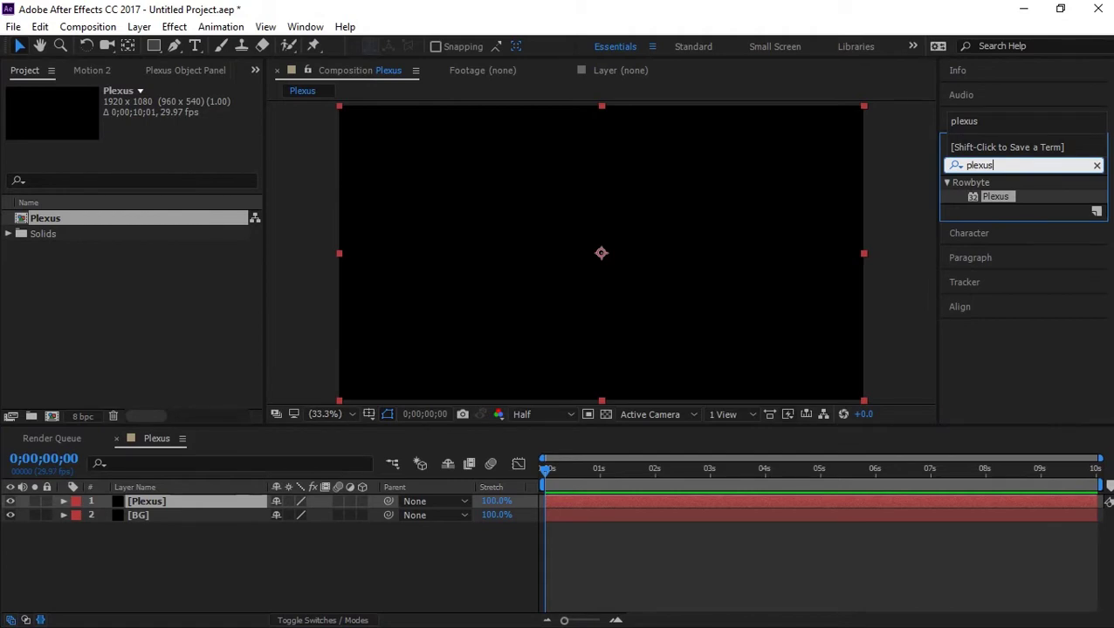
left_click_drag(993, 196, 185, 502)
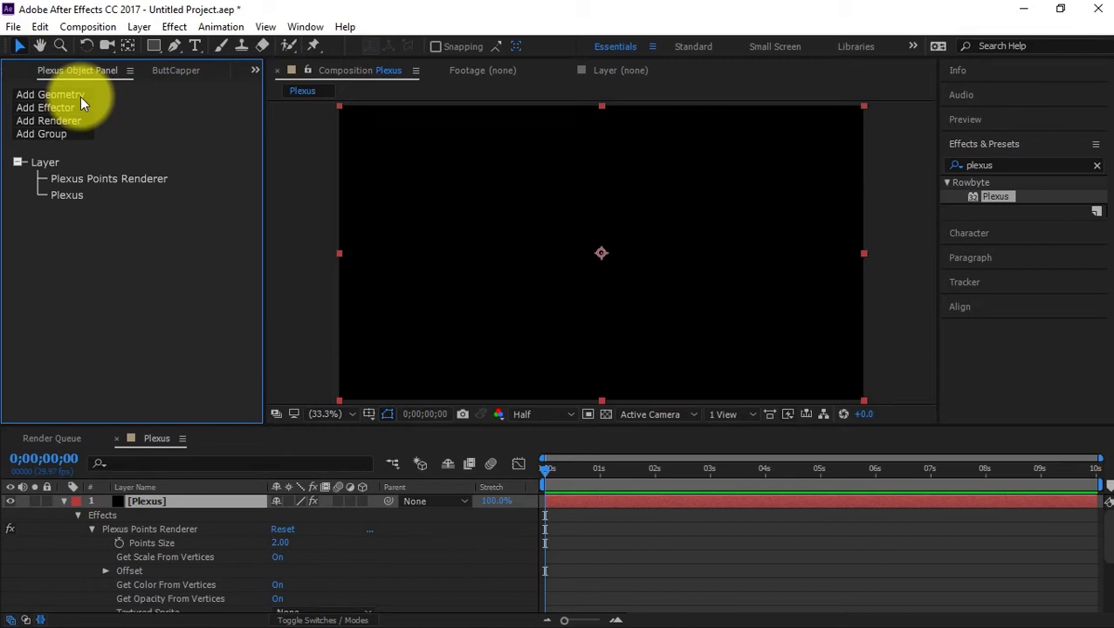
- Add a Primitives geometry object to the Plexus effect and collapse the layer's properties in the timeline
left_click(80, 97)
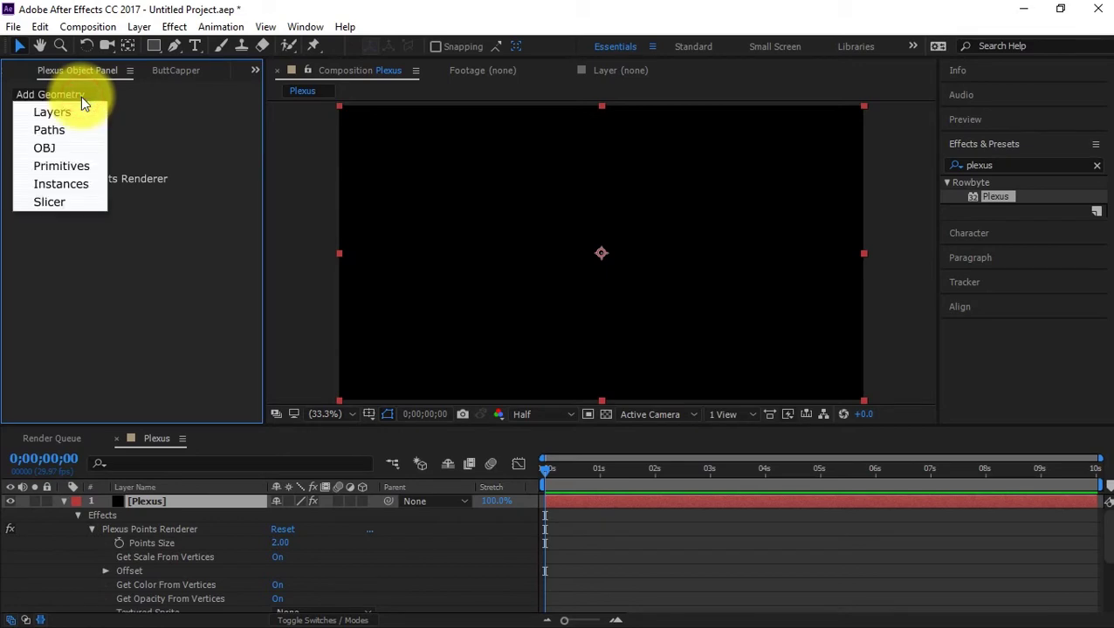
left_click(68, 166)
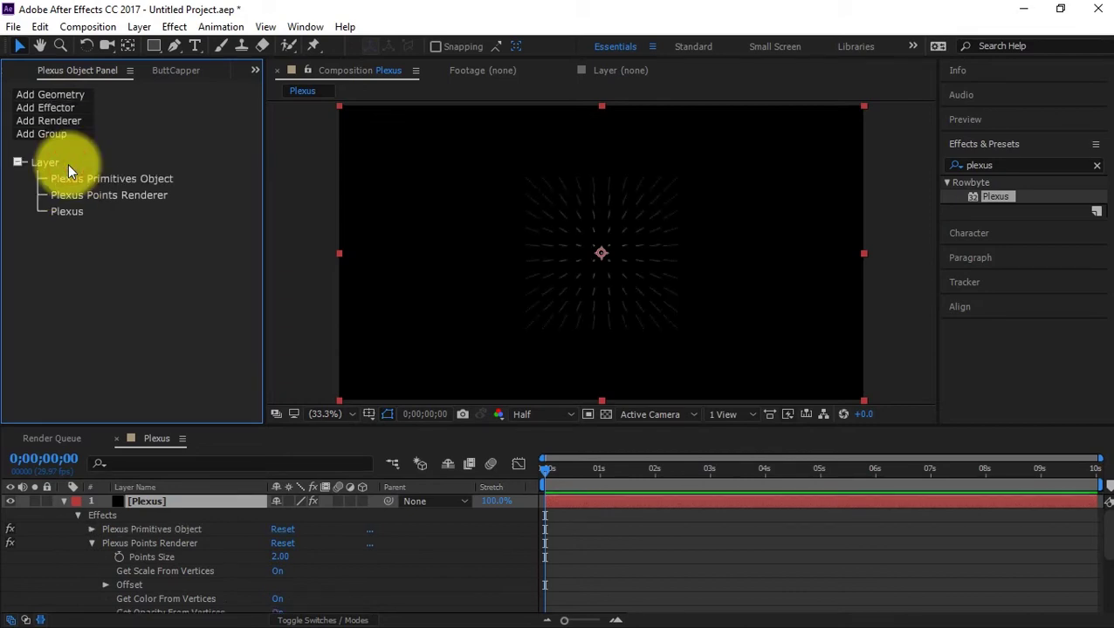
left_click(65, 500)
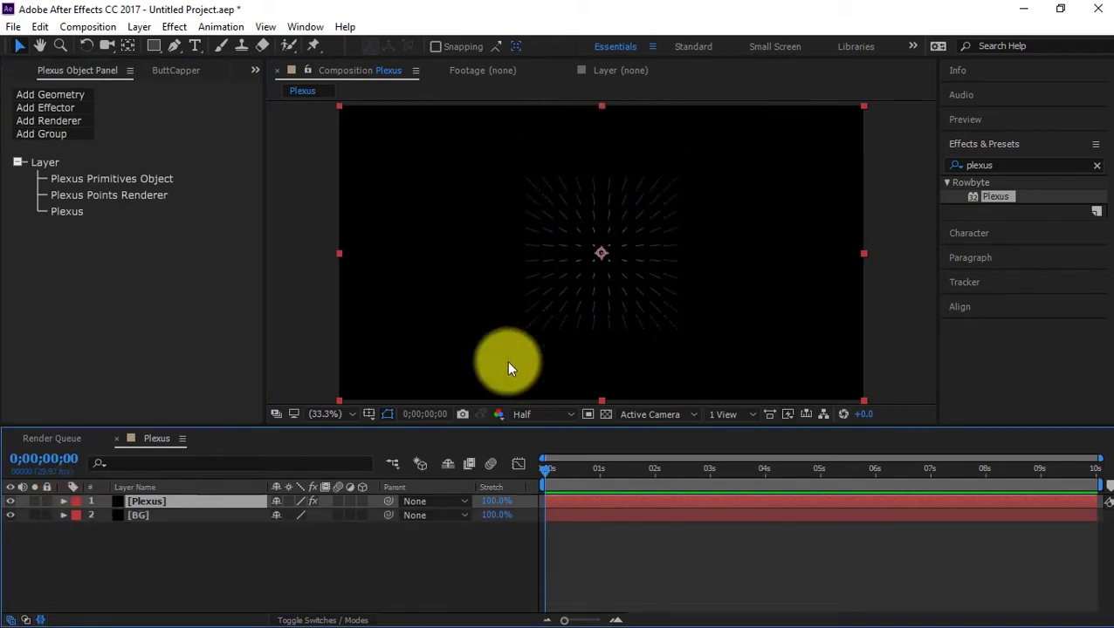
- Add a two-node 28mm camera named Camera and orbit it around the grid of points
right_click(222, 582)
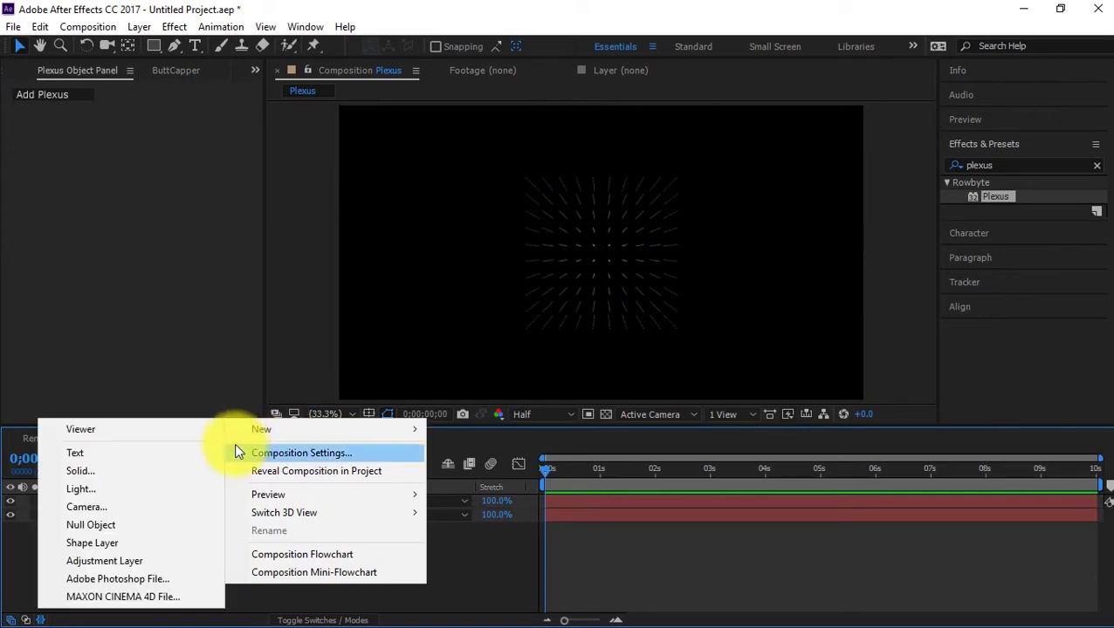
mouse_move(266, 430)
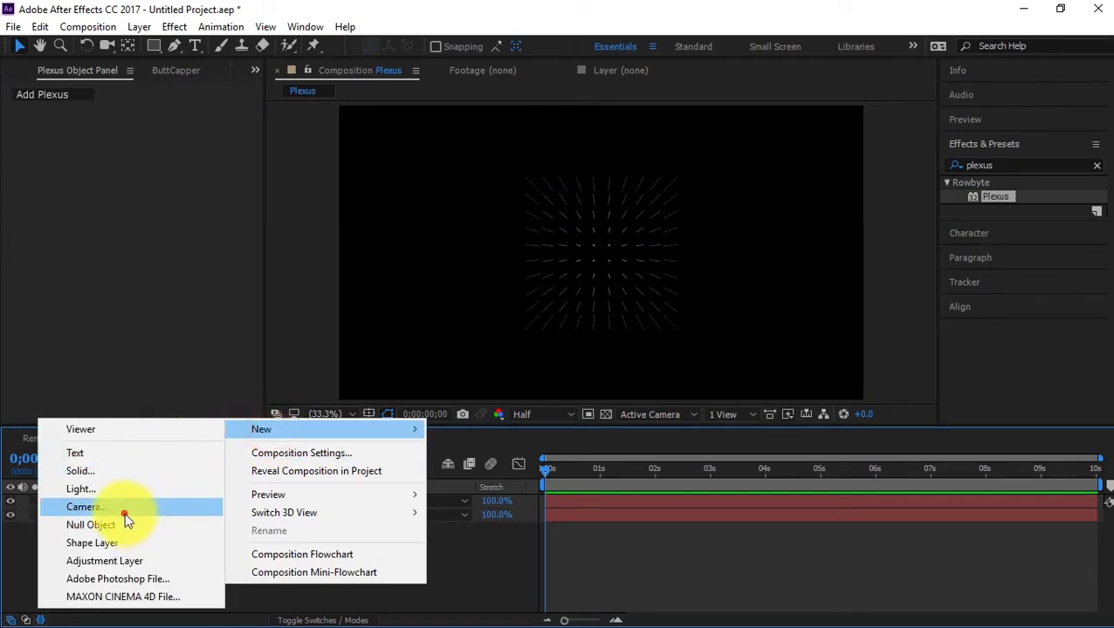
left_click(125, 510)
key("End")
key("BackSpace")
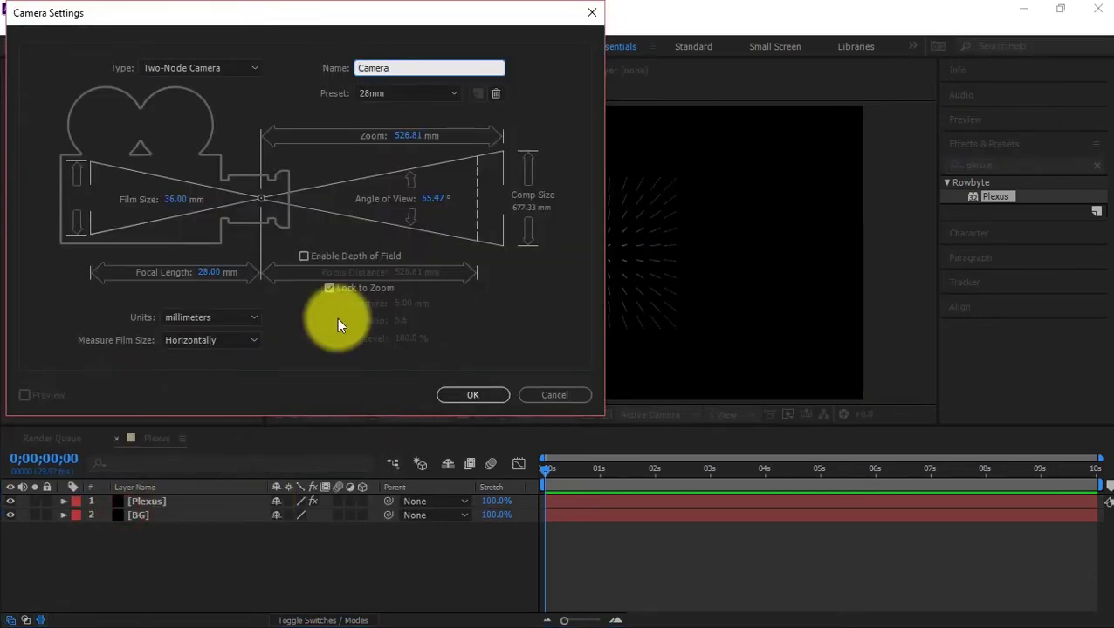
left_click(477, 394)
key("c")
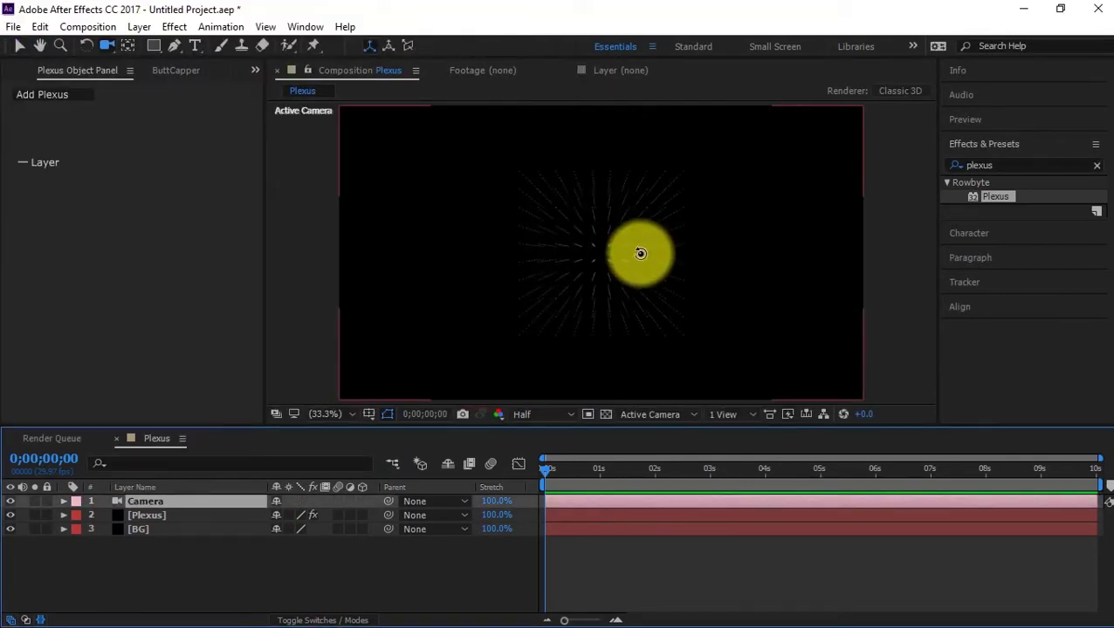
left_click_drag(641, 254, 721, 199)
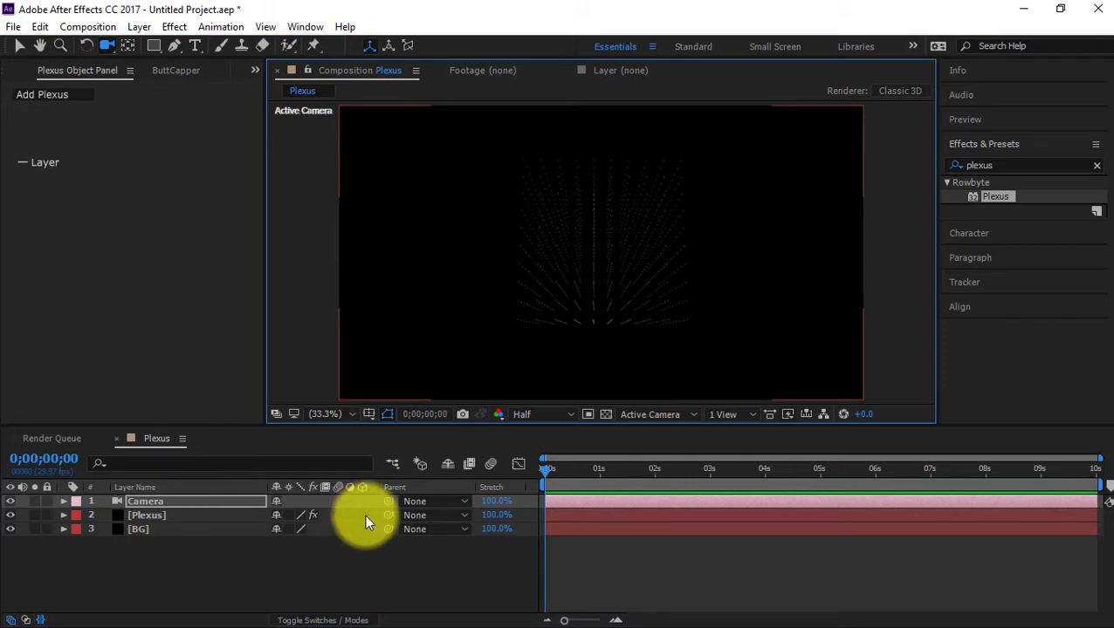
- Add a Lines renderer to the Plexus layer so that the cube's points are connected
left_click(188, 511)
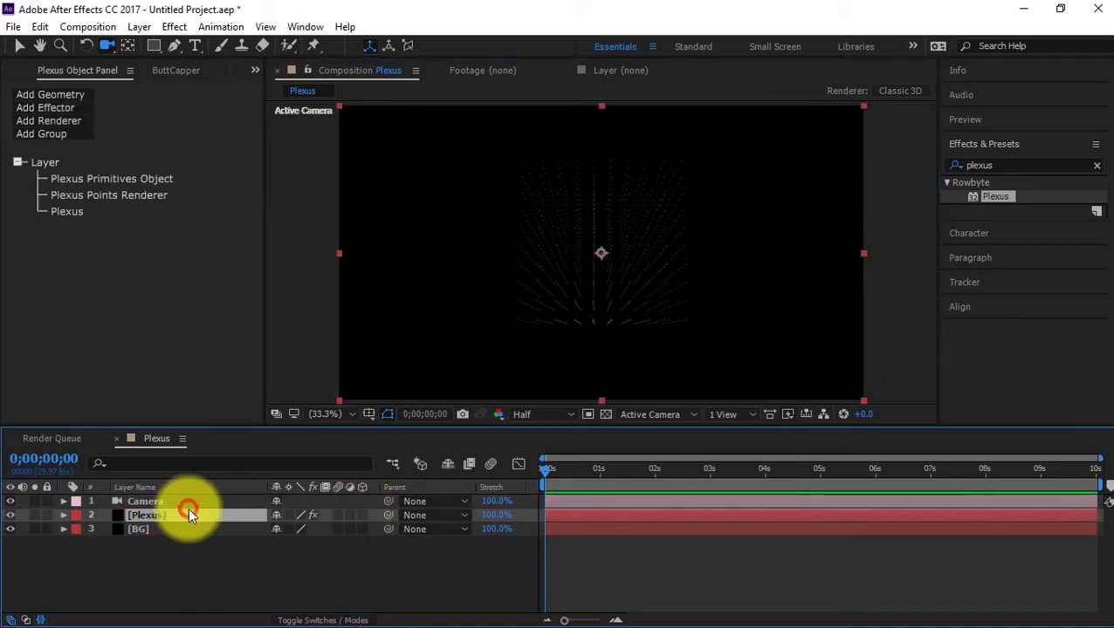
left_click_drag(772, 259, 402, 227)
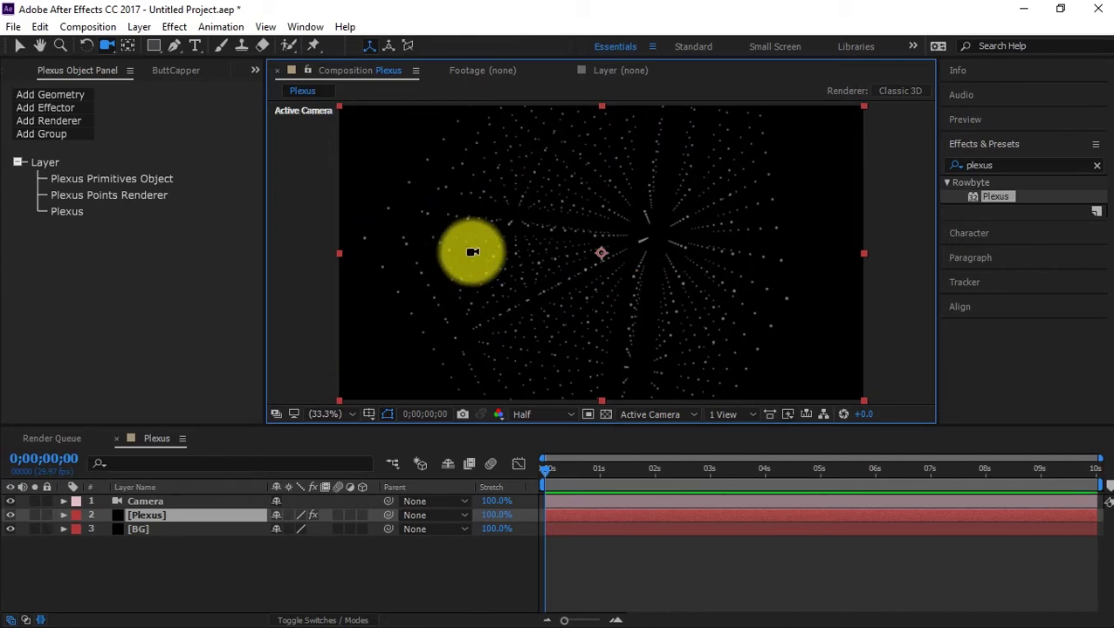
left_click(84, 121)
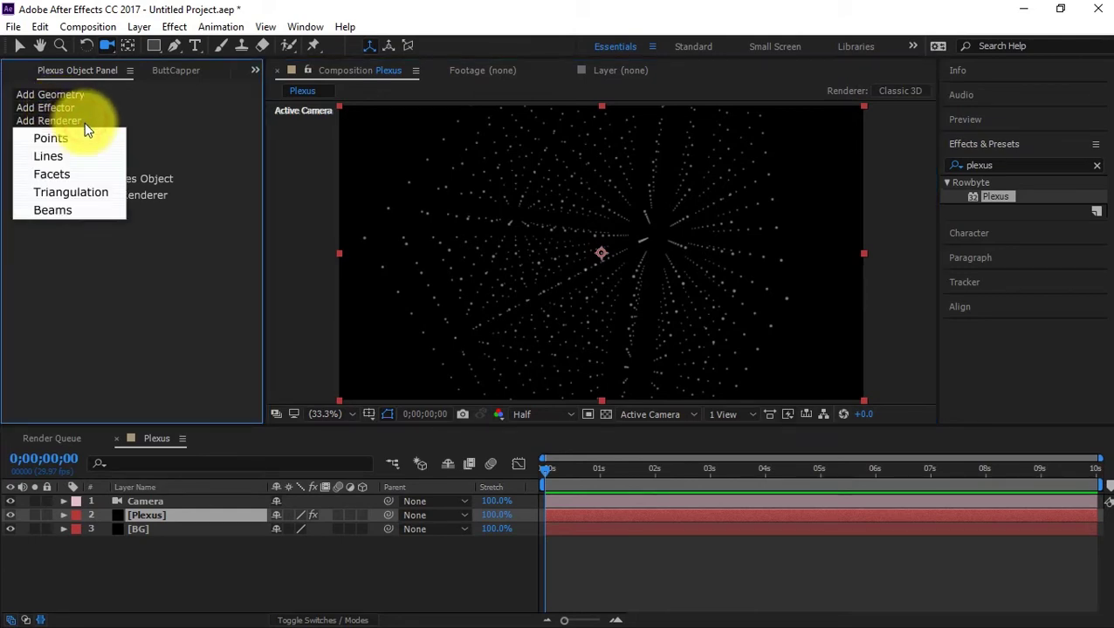
left_click(77, 158)
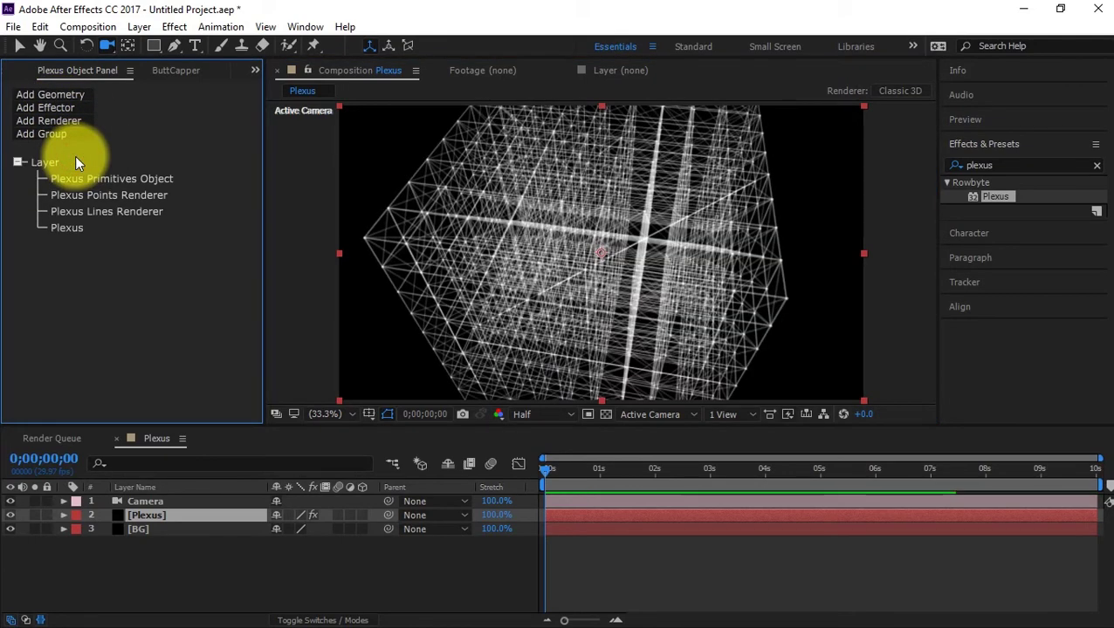
- Orbit the camera around the line-connected cube to view it from different angles
left_click_drag(460, 200, 565, 169)
key("ctrl+z")
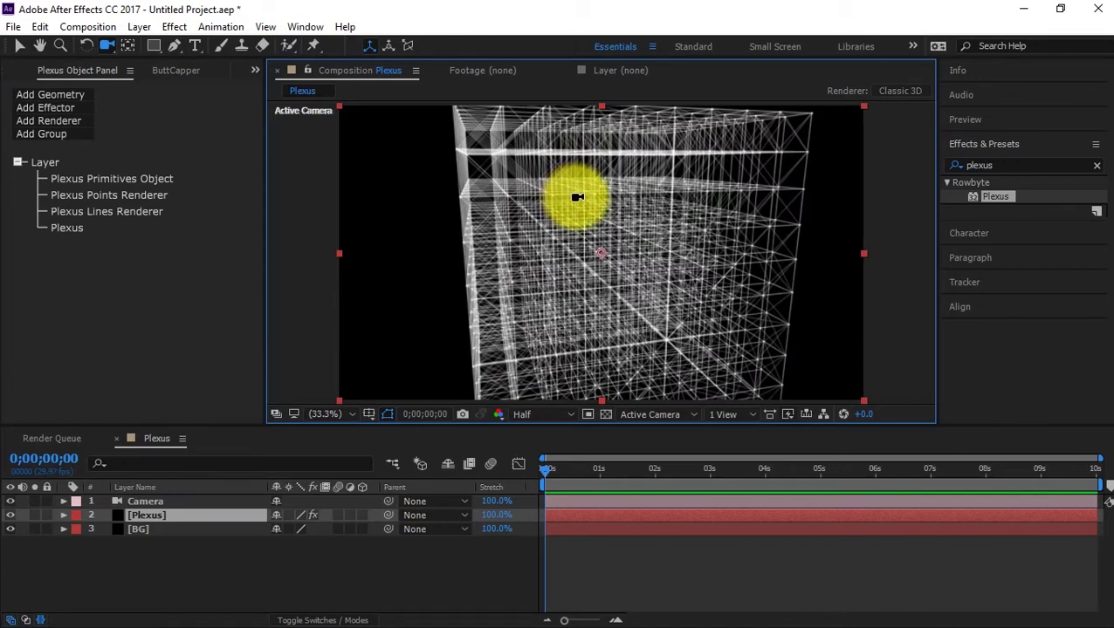
left_click_drag(574, 230, 607, 219)
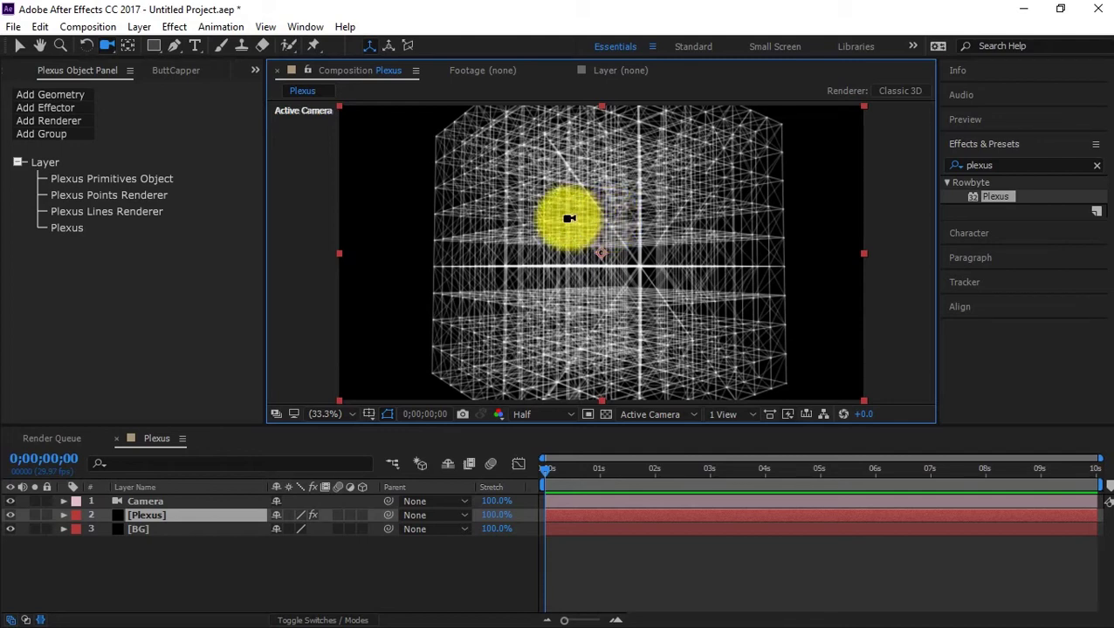
left_click_drag(549, 219, 643, 251)
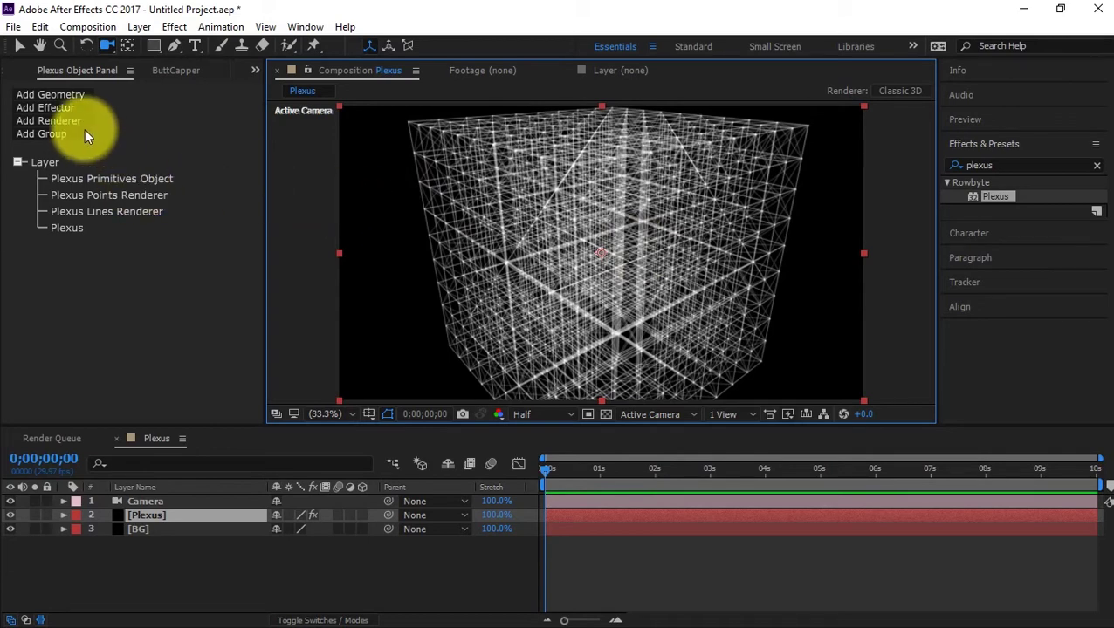
- Reset the camera's transform and orbit it slightly to an angled view of the whole cube
left_click(64, 502)
left_click(293, 515)
left_click_drag(542, 223, 566, 234)
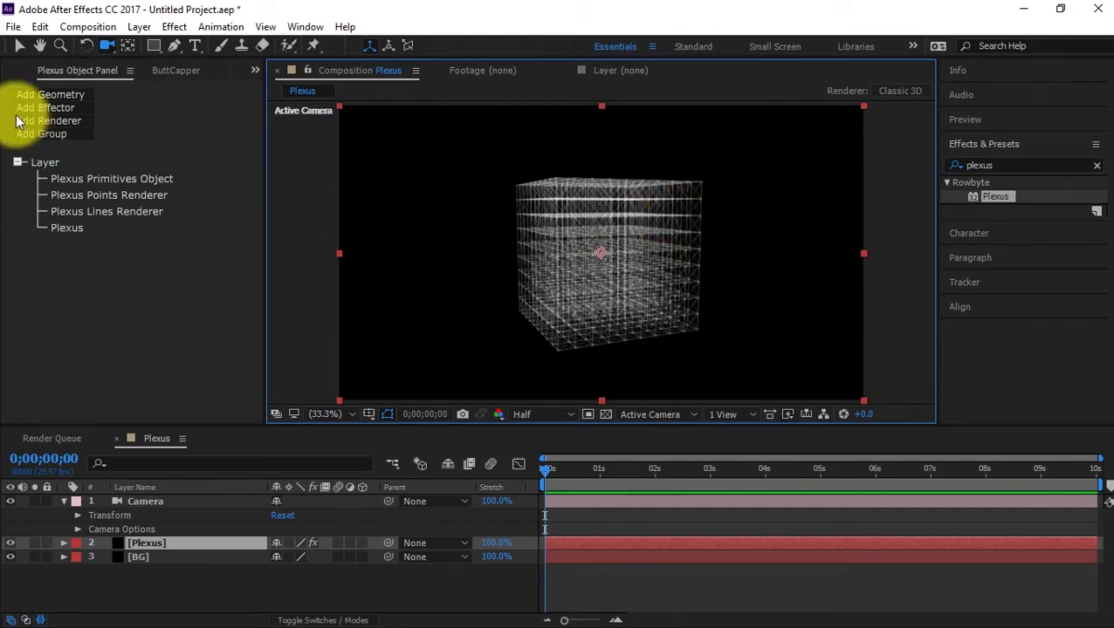
- Add a Noise effector to the Plexus layer and show the layer's effect controls
left_click(62, 109)
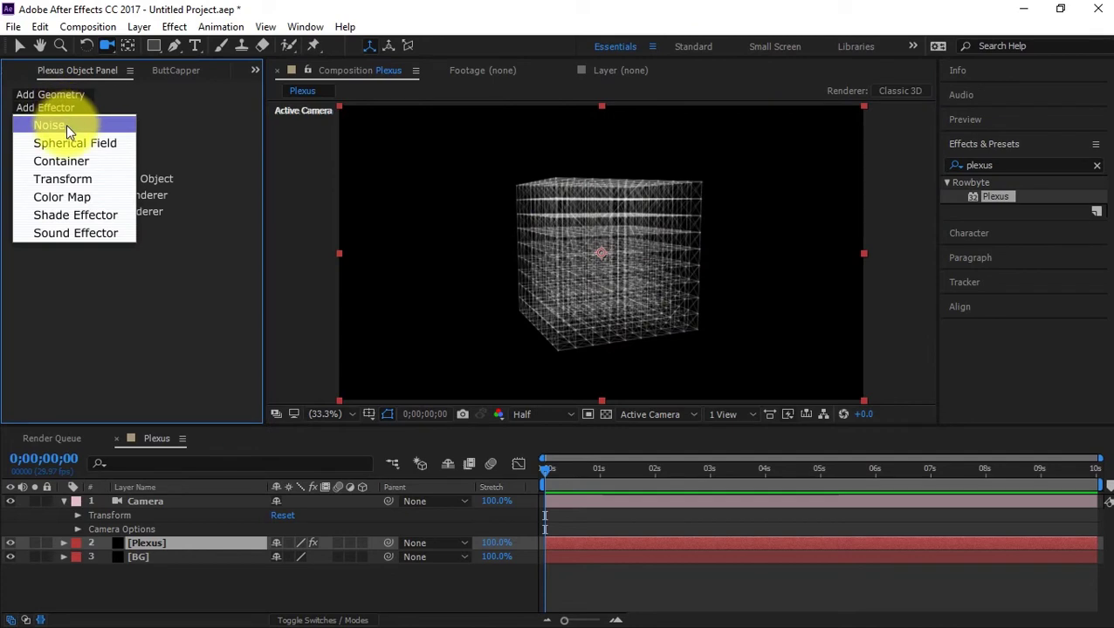
left_click(66, 125)
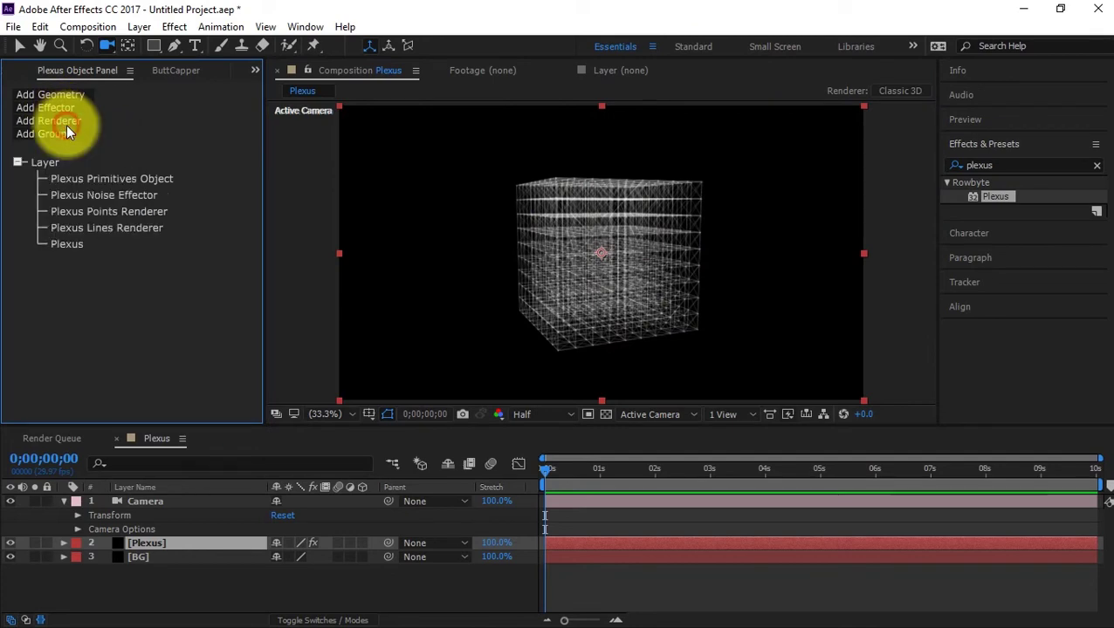
left_click(173, 69)
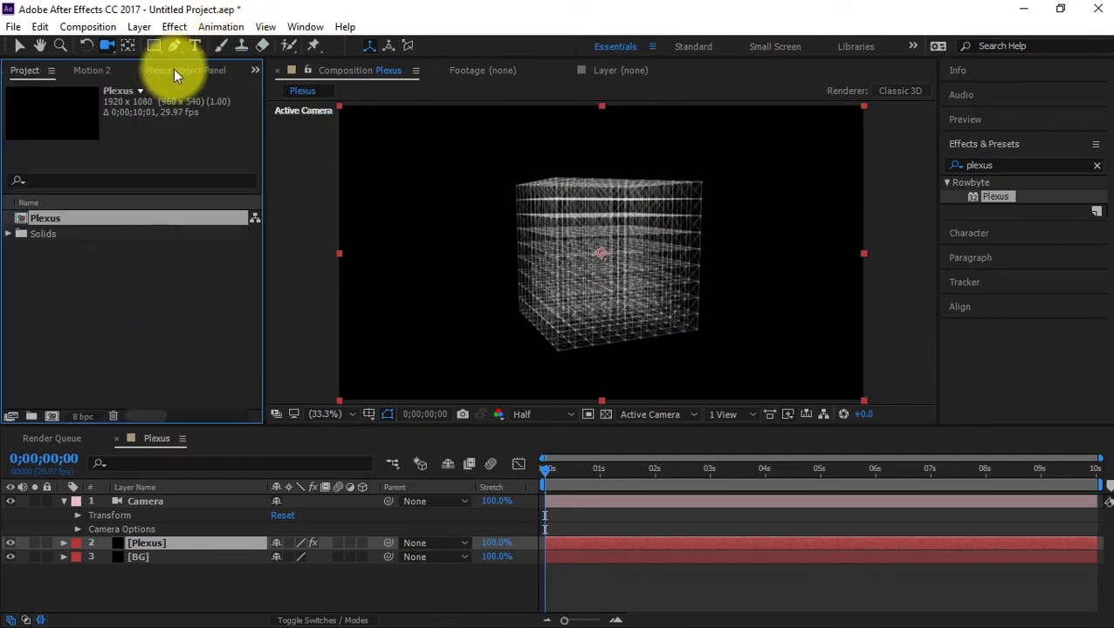
left_click(173, 69)
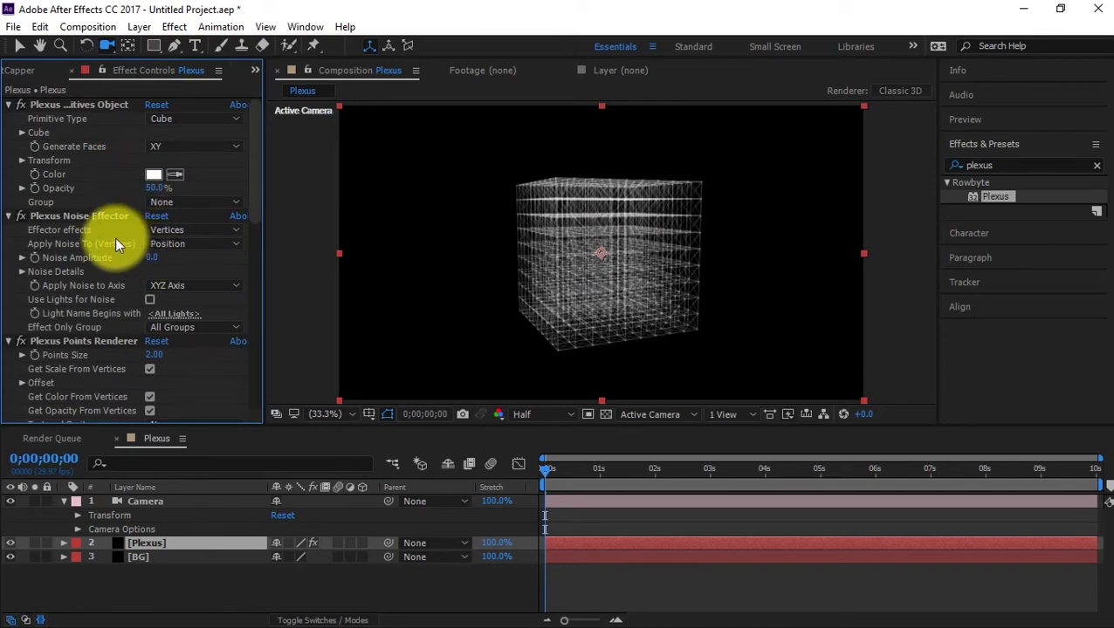
- Raise the Plexus Noise Effector's amplitude to 3894 and orbit the camera around the scattered points and lines
left_click(51, 217)
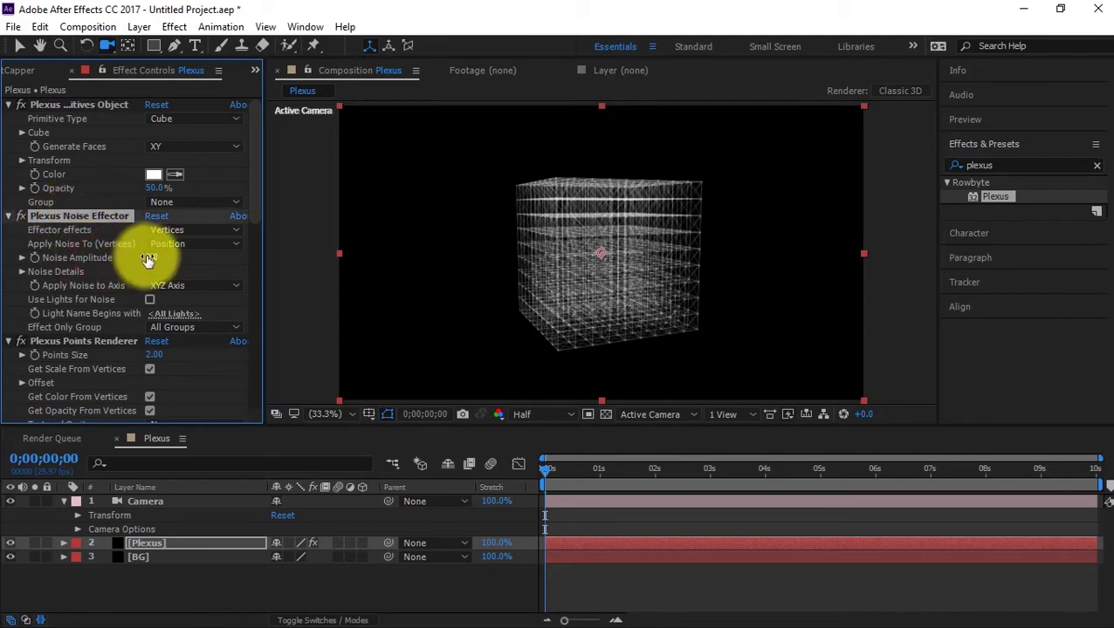
left_click_drag(150, 259, 1102, 161)
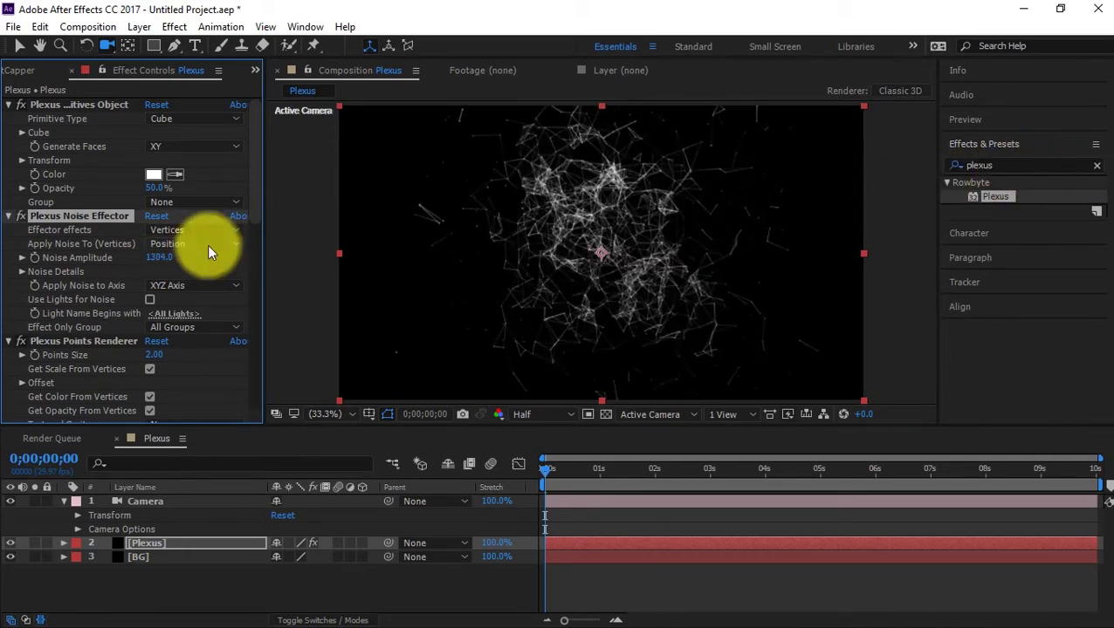
left_click(155, 257)
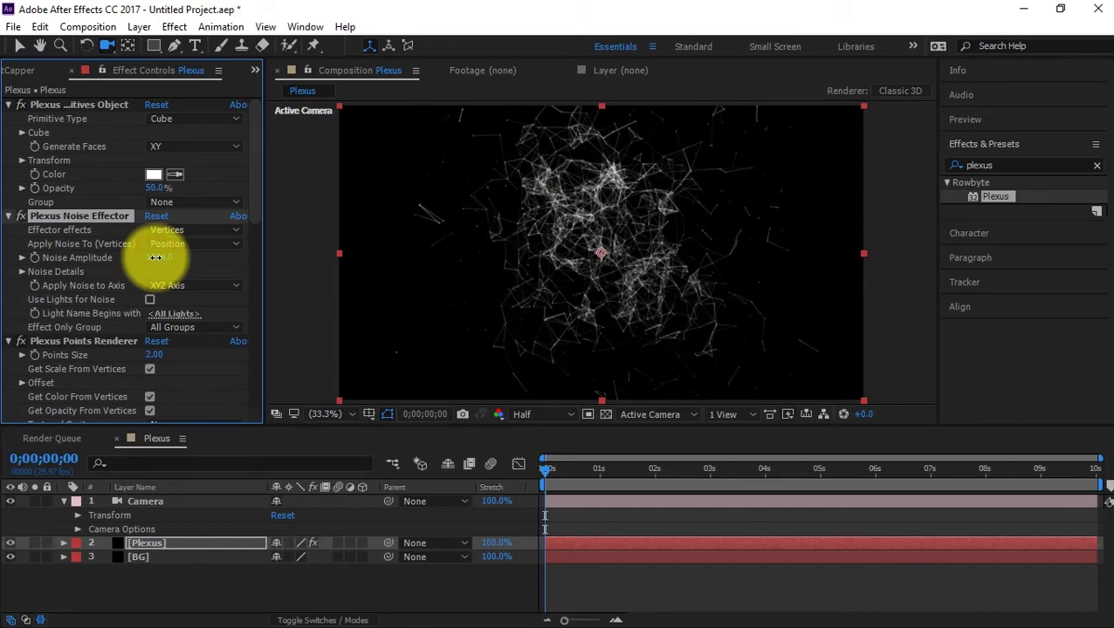
left_click_drag(155, 258, 347, 238)
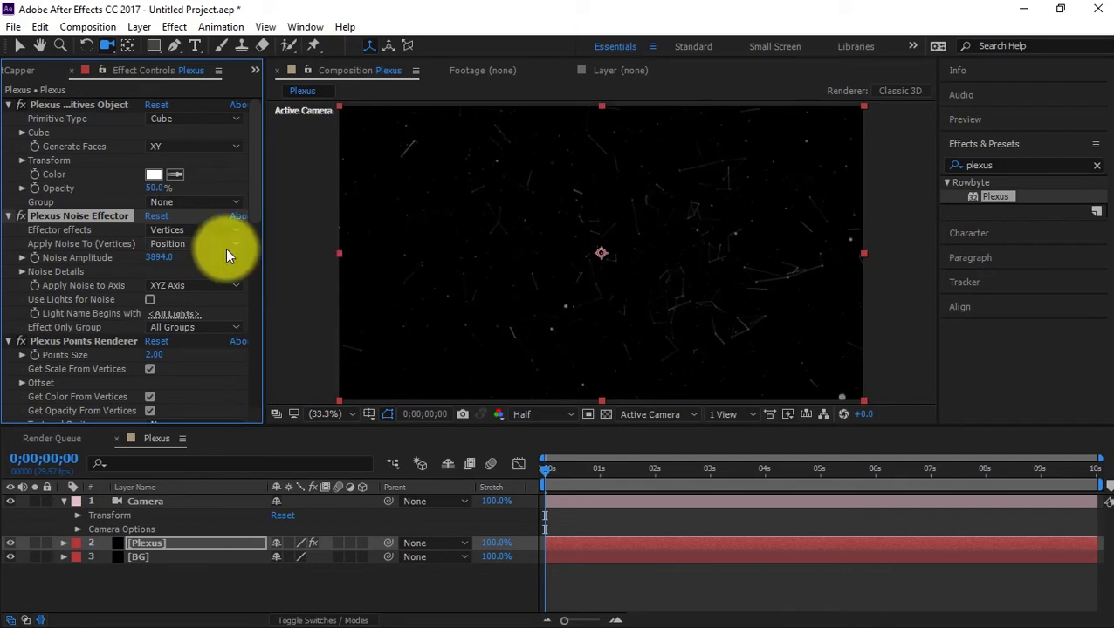
left_click_drag(698, 237, 659, 227)
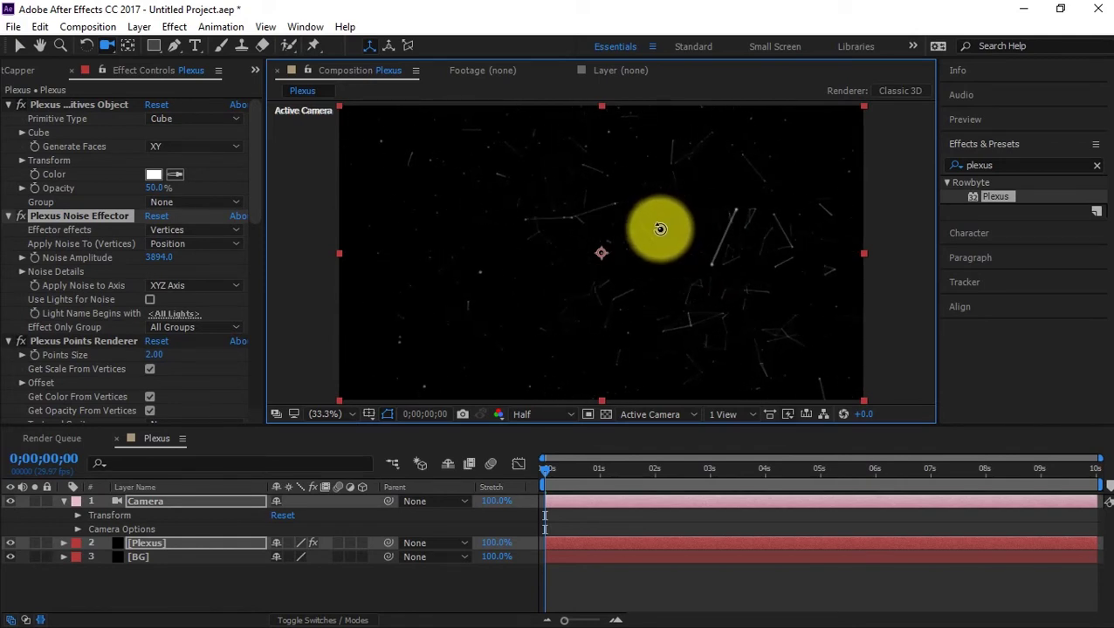
left_click_drag(658, 229, 578, 231)
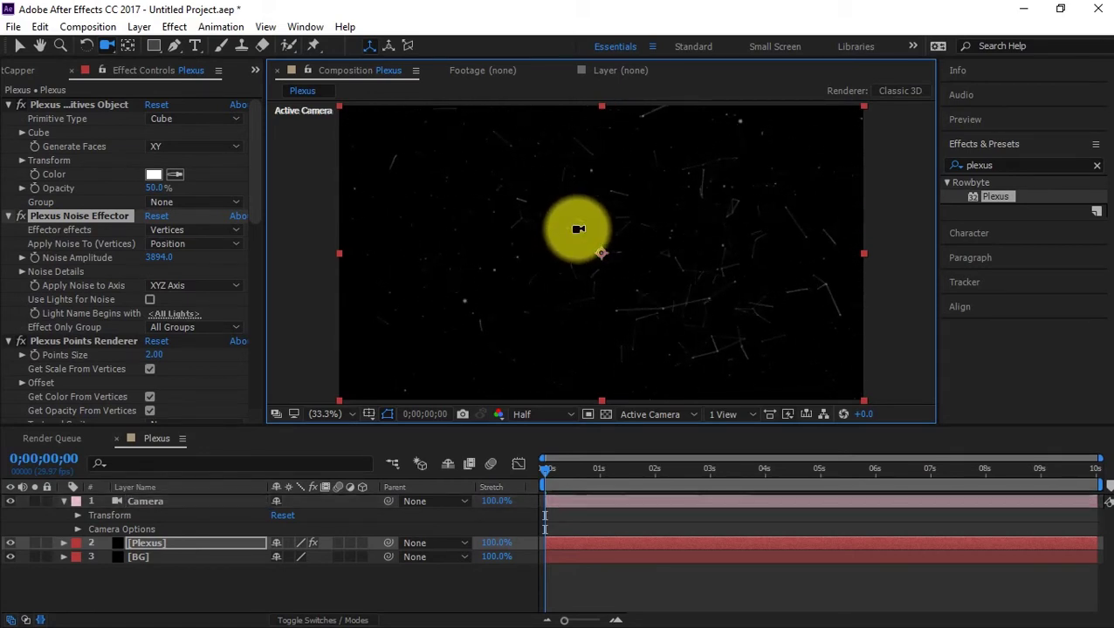
- Collapse the settings of all the Plexus layer's effects so that only their headings are listed
left_click(9, 106)
left_click(9, 120)
left_click(9, 120)
left_click(9, 119)
left_click(8, 132)
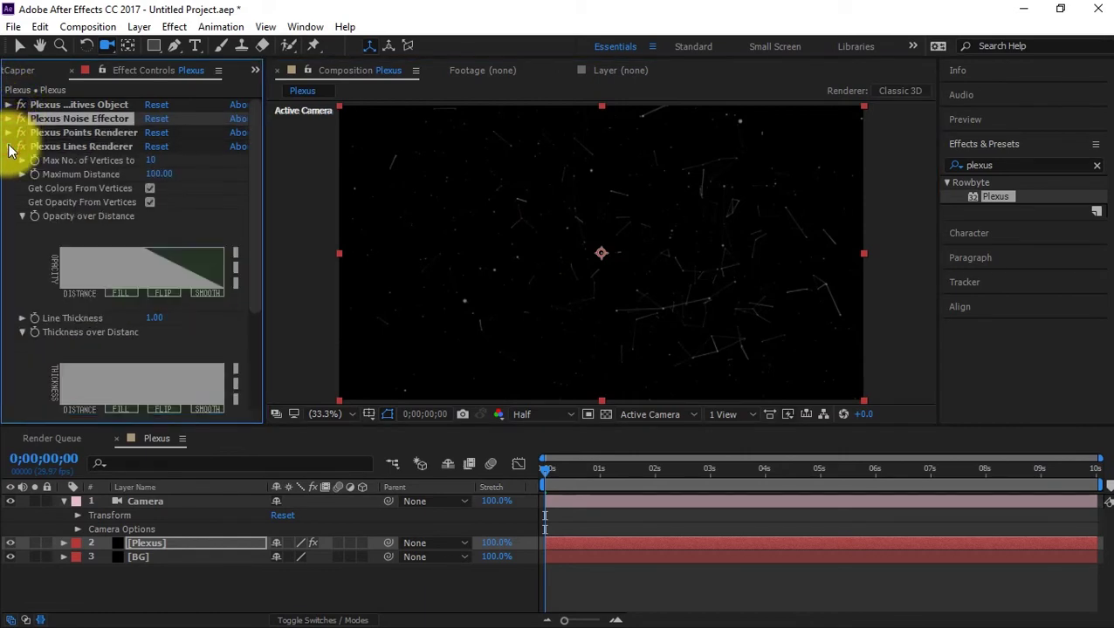
left_click(9, 147)
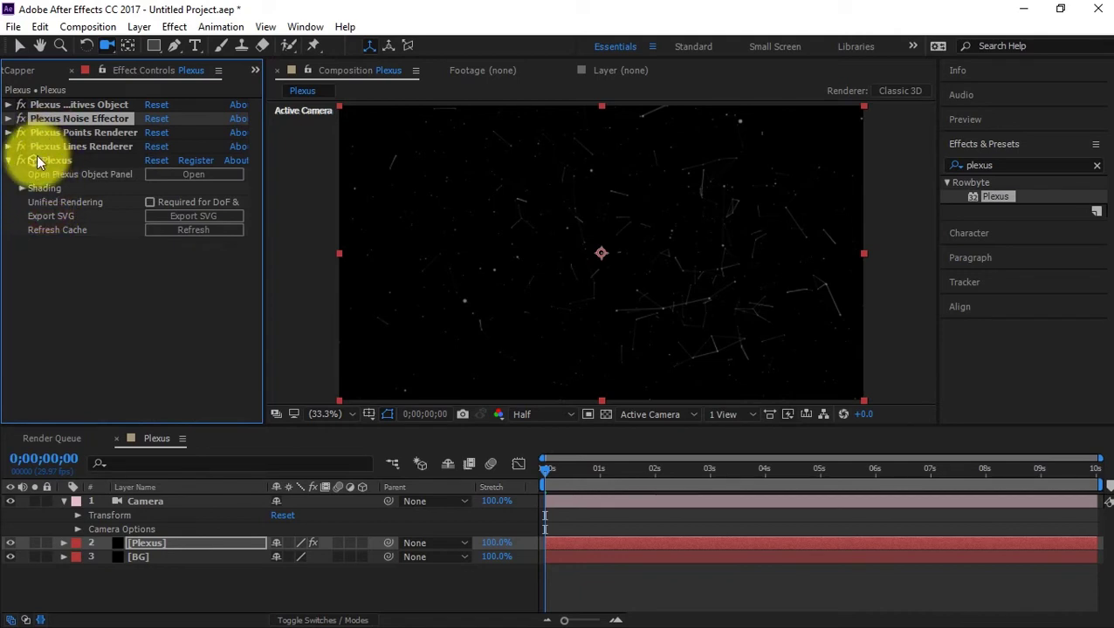
left_click(9, 161)
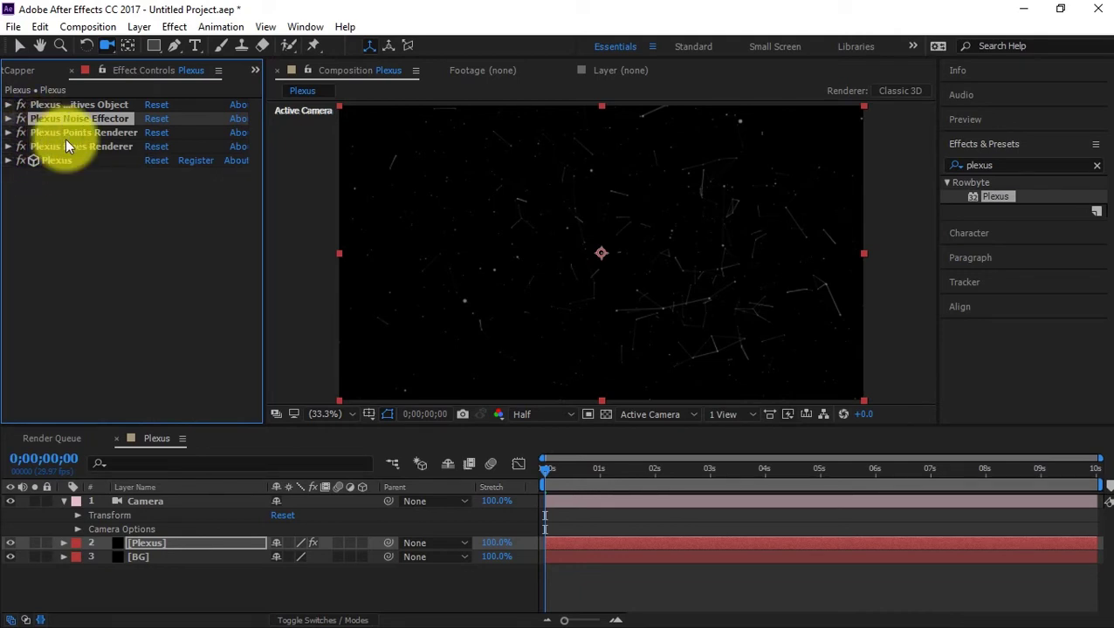
- Set the Plexus Points Renderer's points size to 1.00 and collapse its settings
left_click(9, 133)
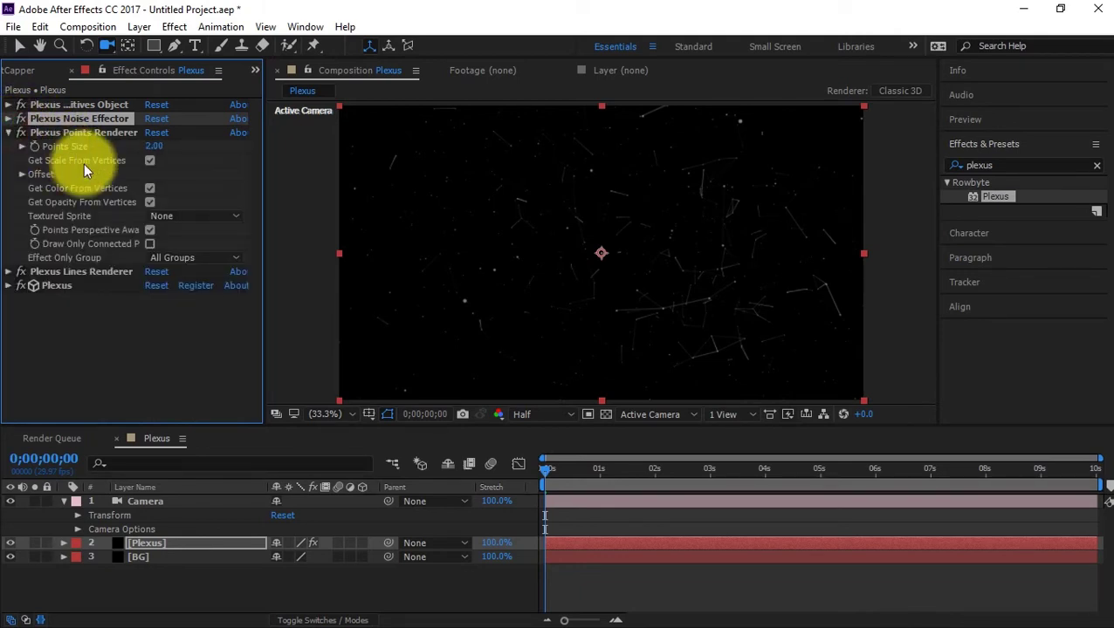
left_click(154, 146)
key("Return")
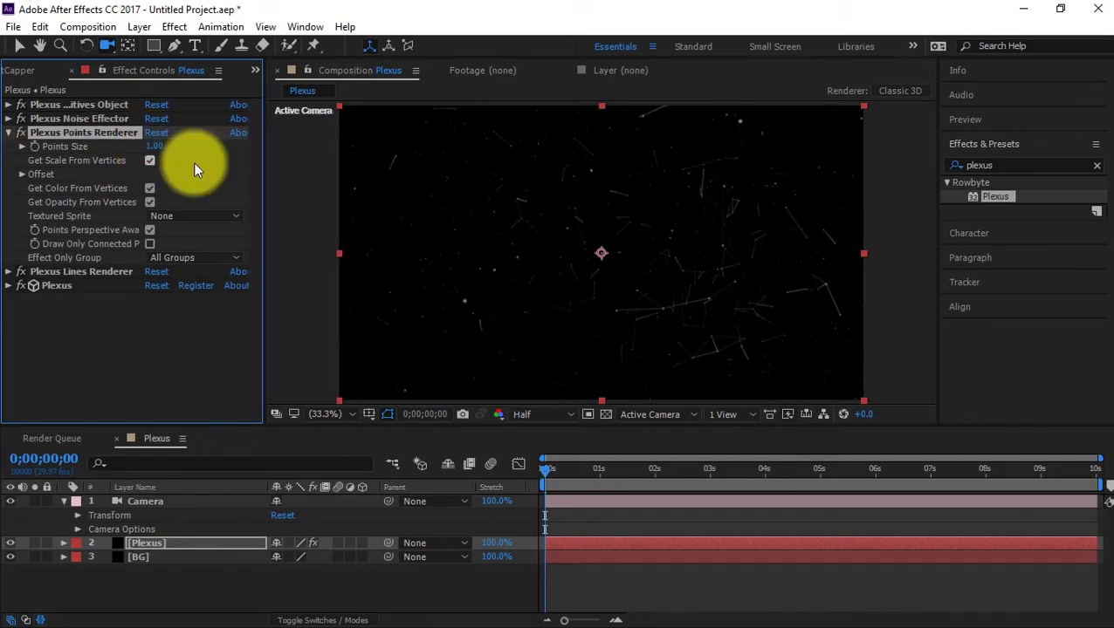
left_click(9, 133)
- Set the Plexus Lines Renderer's line thickness to 0.75 and orbit the camera slightly to check the thinner lines
left_click(9, 147)
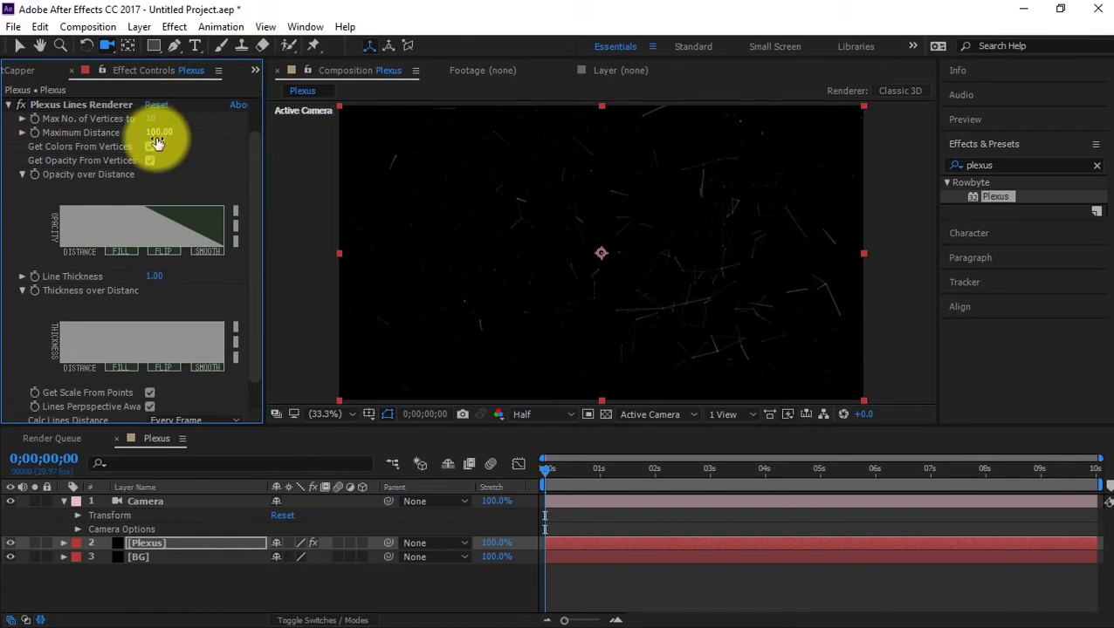
left_click(152, 278)
type("0.75")
key("Return")
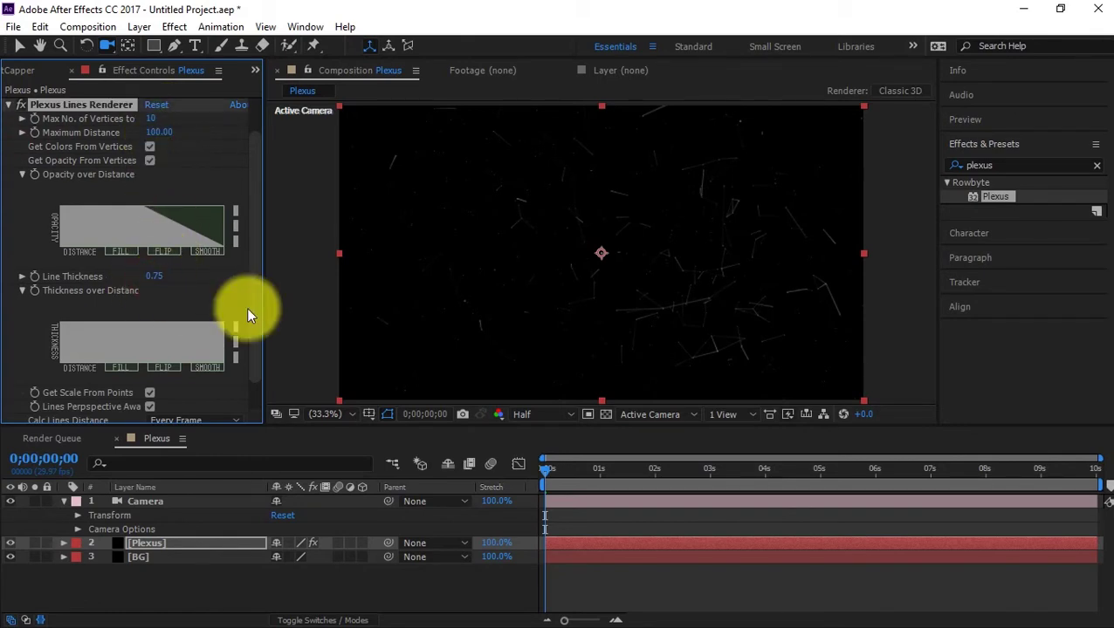
left_click(678, 288)
left_click_drag(663, 297, 709, 293)
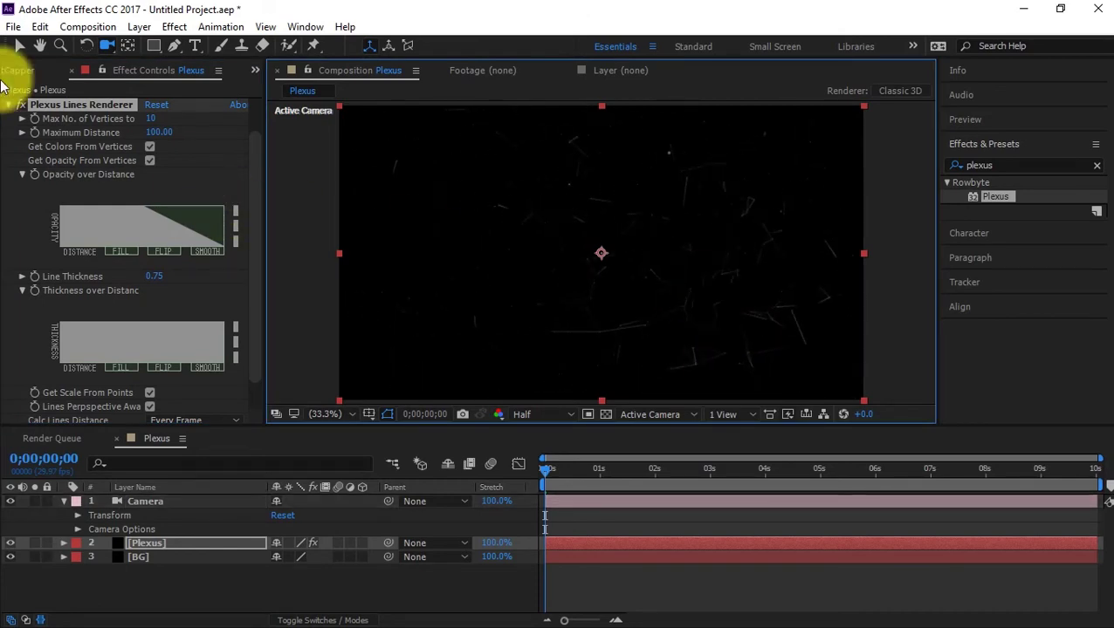
- Add a Triangulation renderer to the Plexus layer and move the camera around the filled triangles
left_click(9, 104)
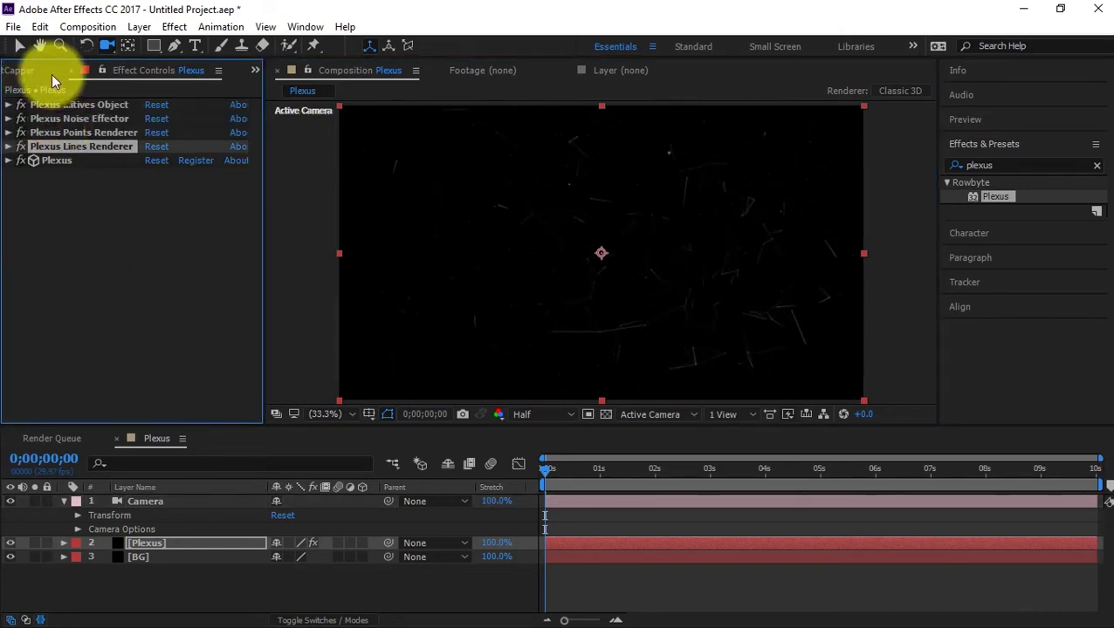
left_click(51, 74)
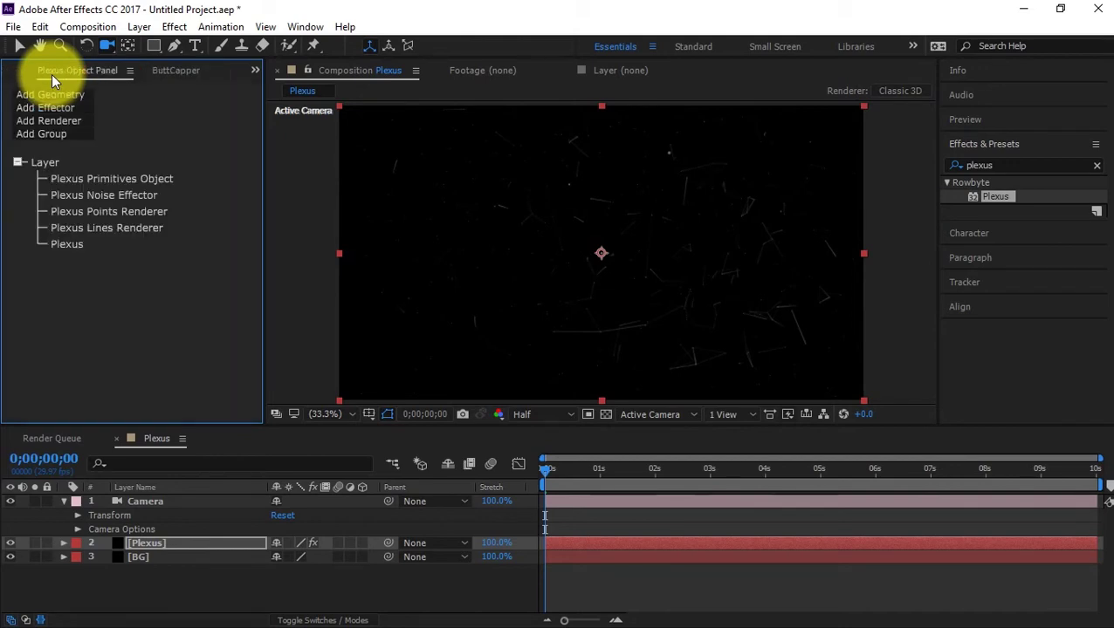
left_click(47, 119)
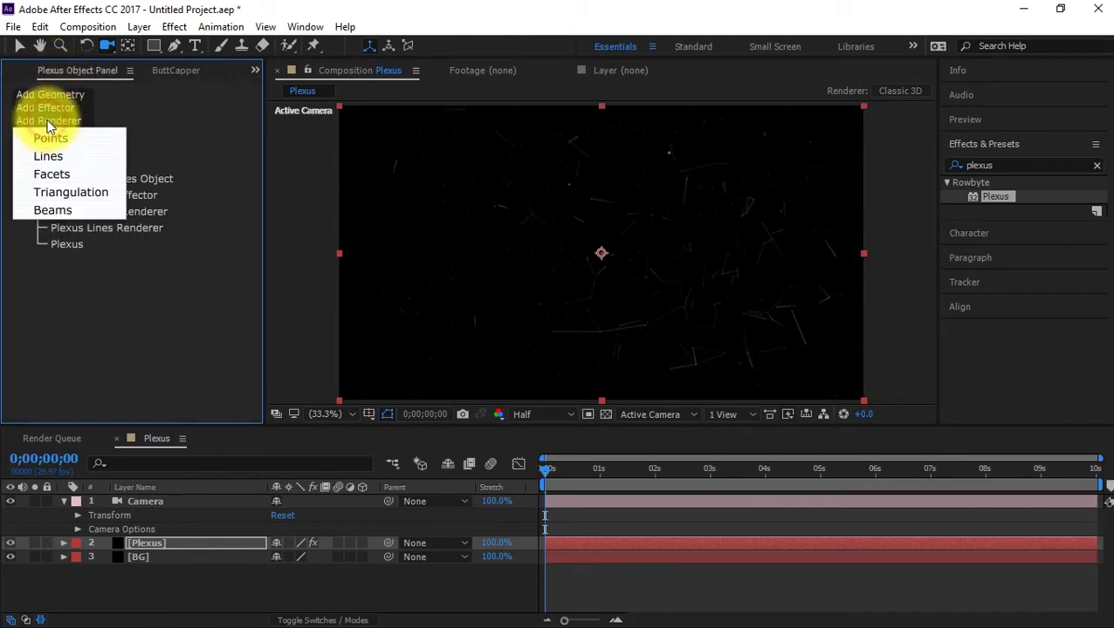
left_click(71, 193)
left_click_drag(637, 258, 532, 248)
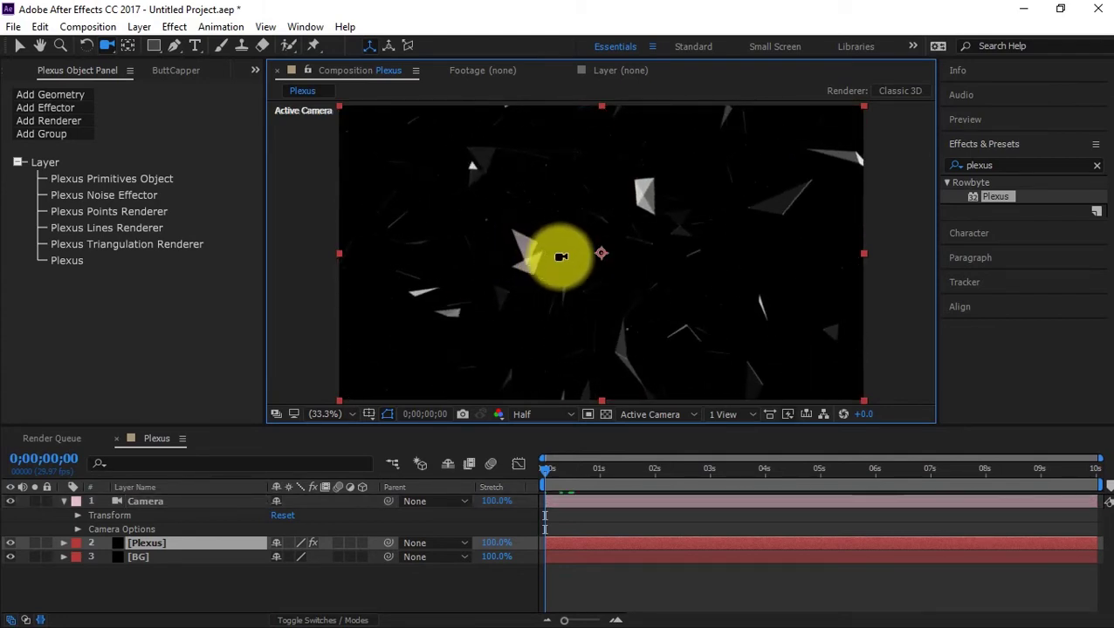
left_click_drag(536, 275, 547, 241)
left_click(269, 204)
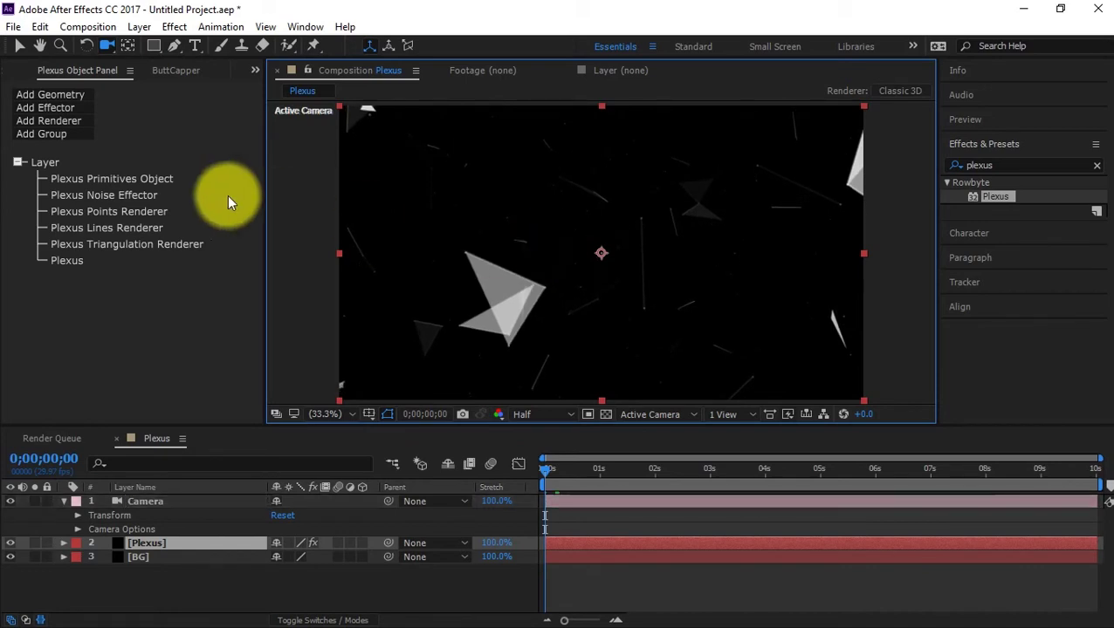
left_click(145, 504)
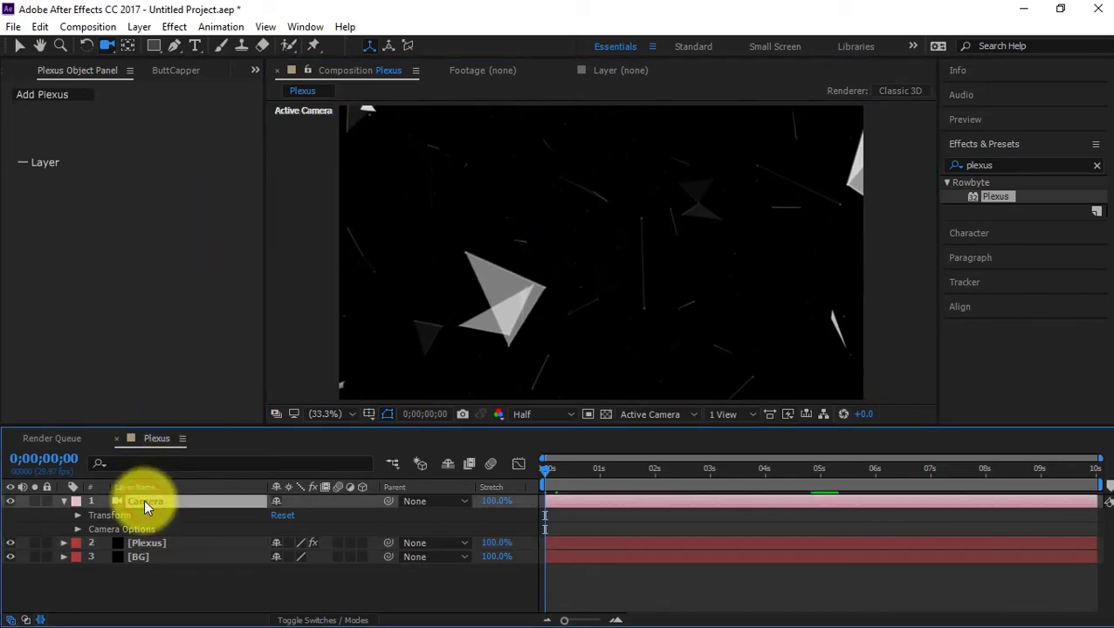
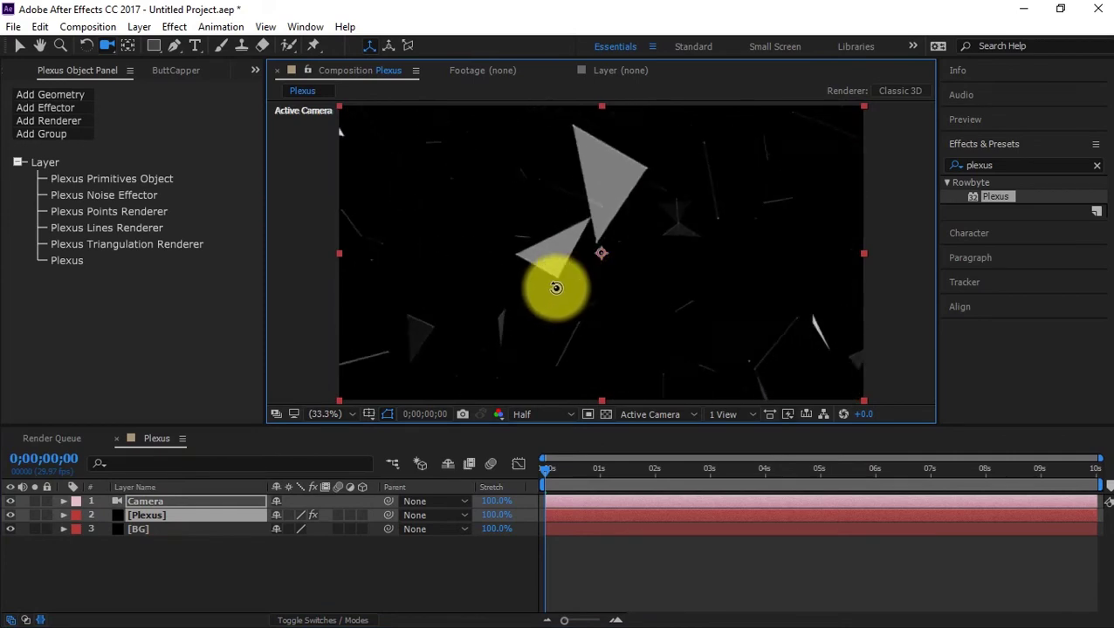
- Show the Plexus layer's effect controls and enable Unified Rendering in the main Plexus effect
left_click(127, 162)
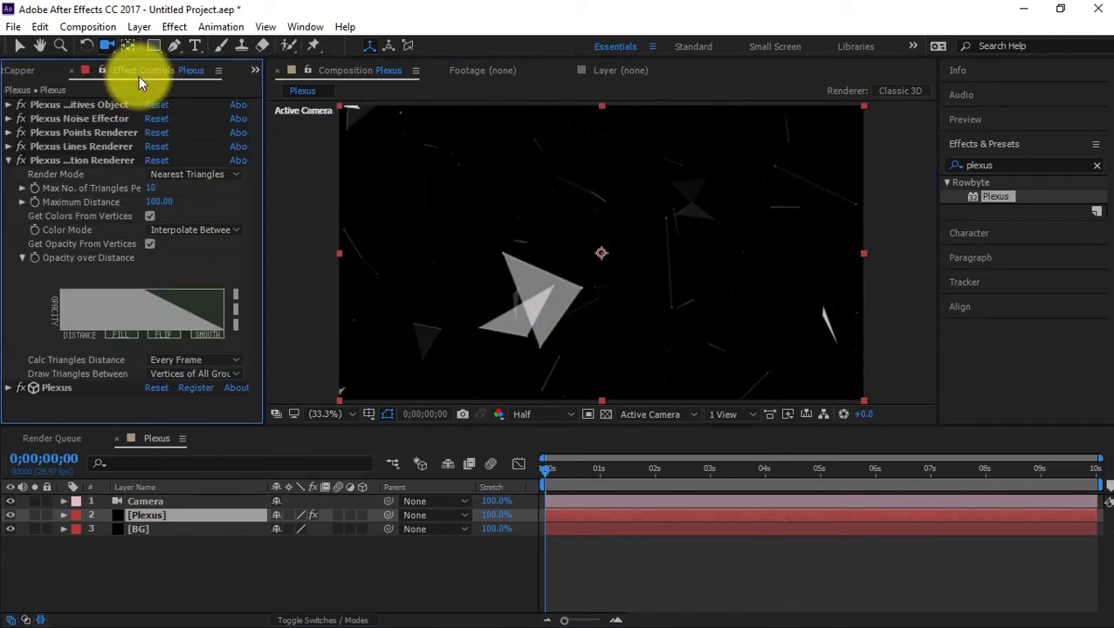
left_click(8, 160)
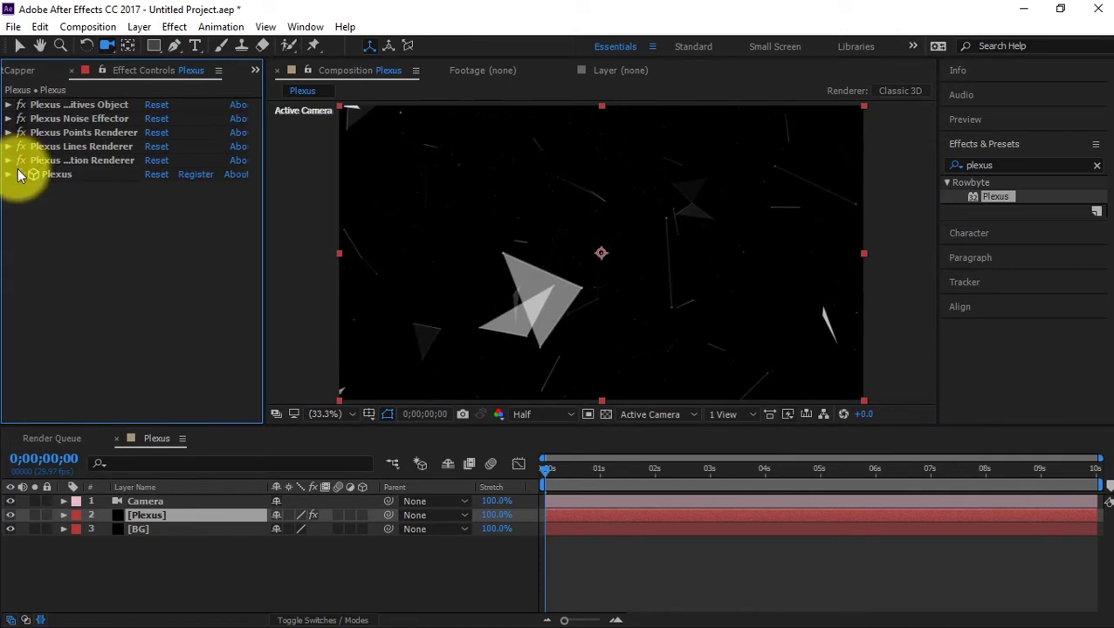
left_click(8, 174)
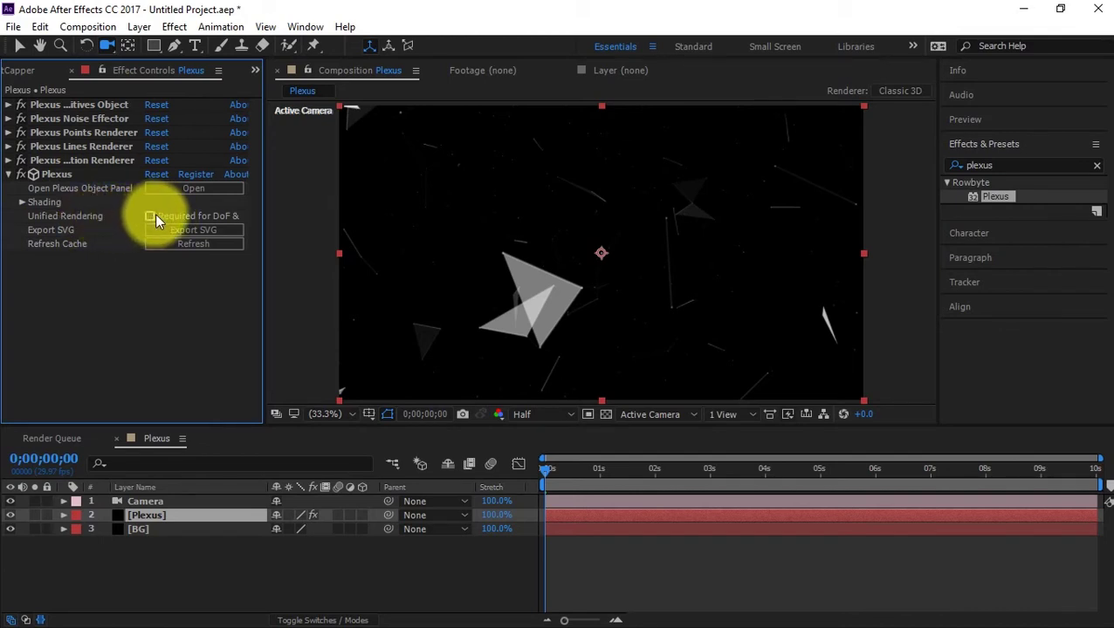
left_click_drag(264, 203, 297, 197)
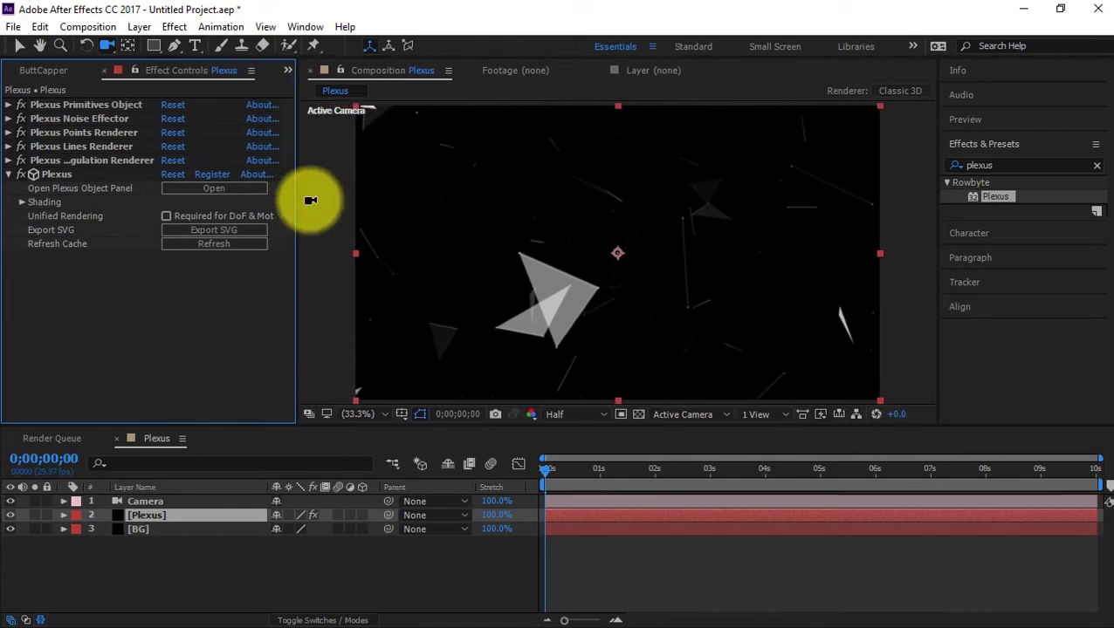
left_click(164, 215)
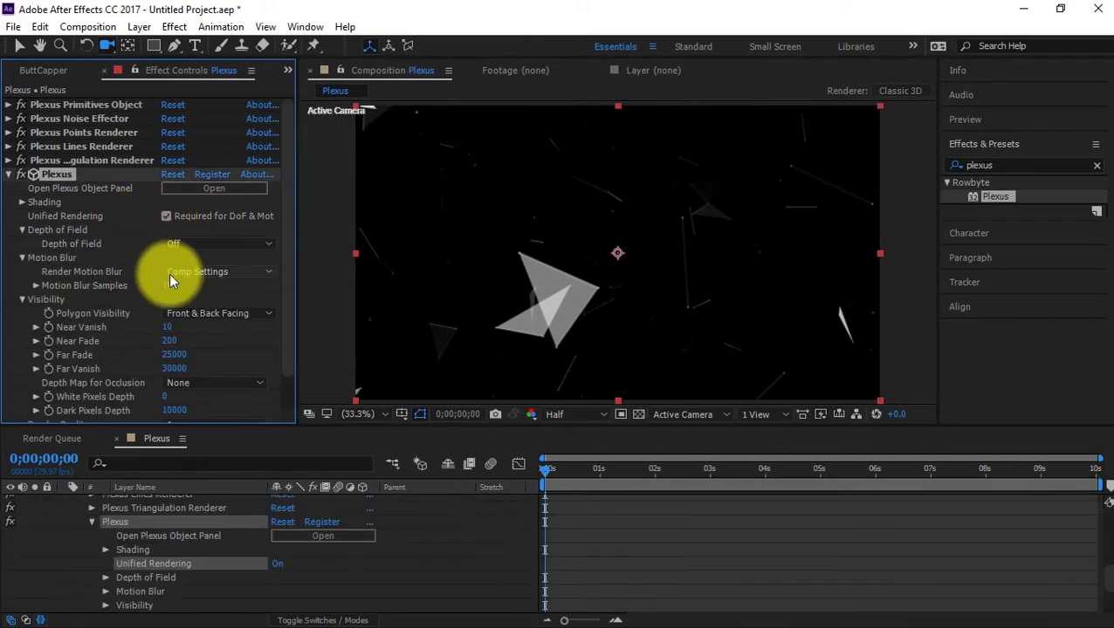
- Set the Plexus effect's depth of field to Camera Settings and collapse the effect and its layer
left_click(31, 233)
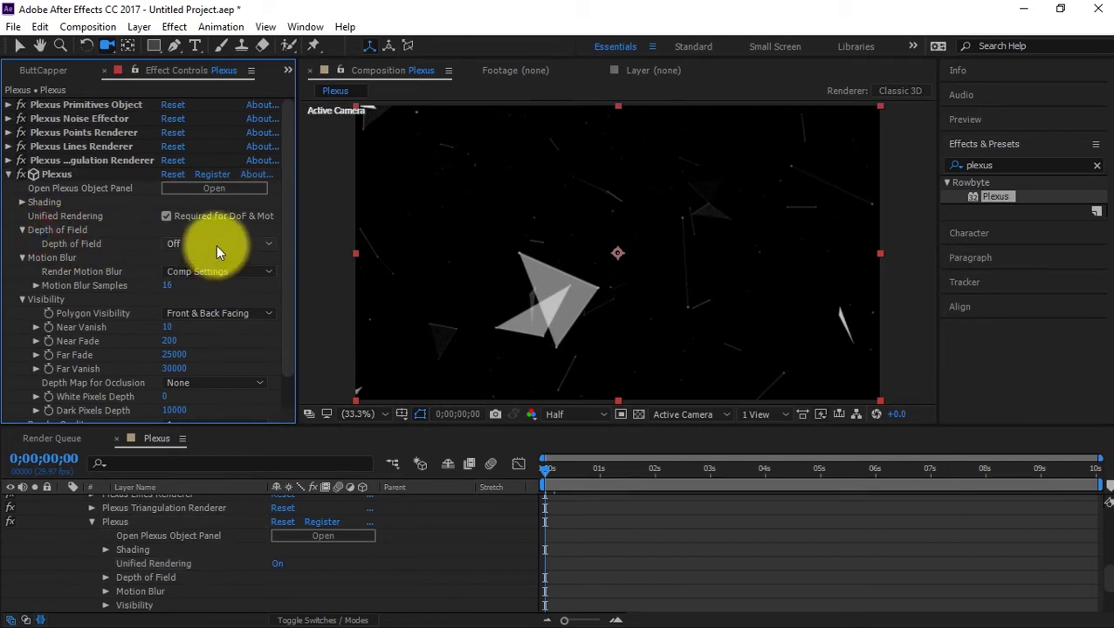
left_click(216, 245)
left_click(211, 274)
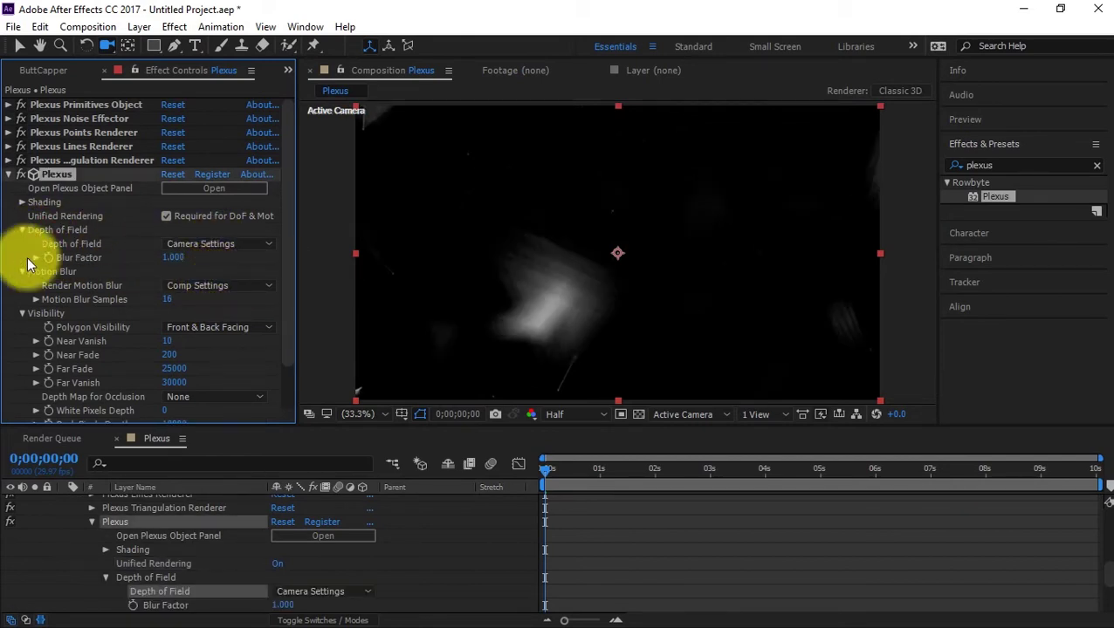
left_click(8, 174)
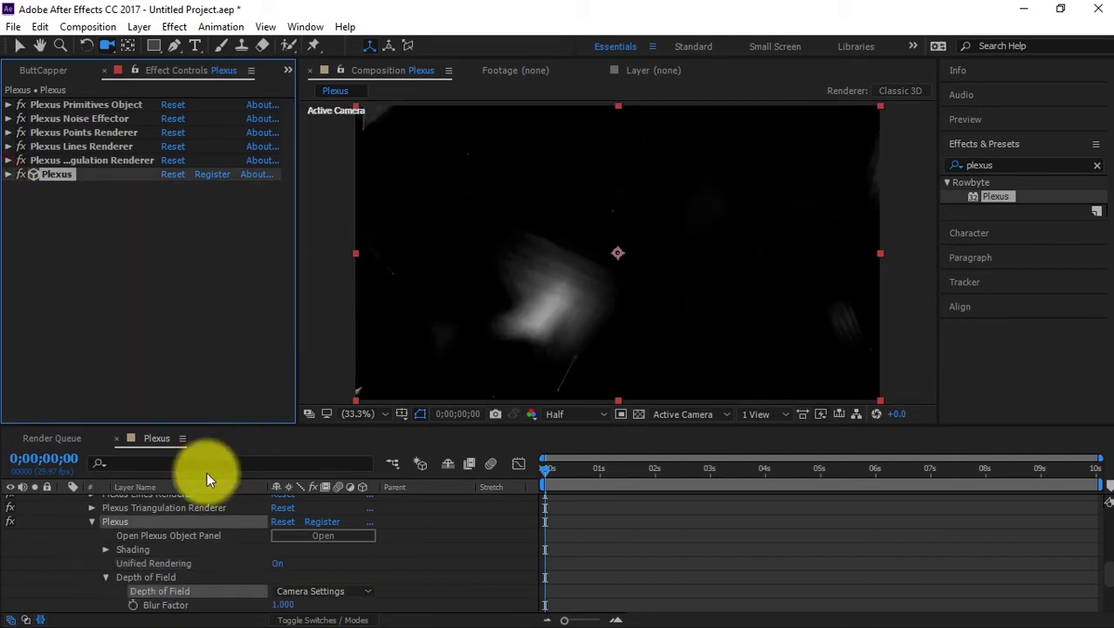
scroll(125, 524, "up", 5)
left_click(63, 511)
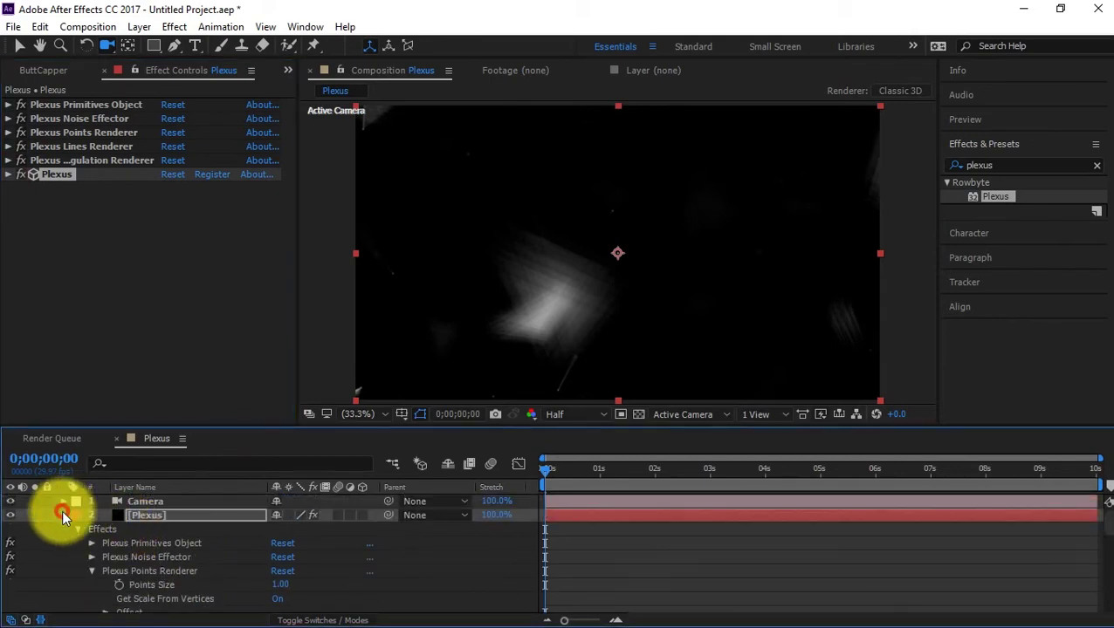
- Reveal the Camera layer's camera options and set the focus distance to 1200 pixels, trying 800 pixels first
left_click(141, 503)
key("a")
key("a")
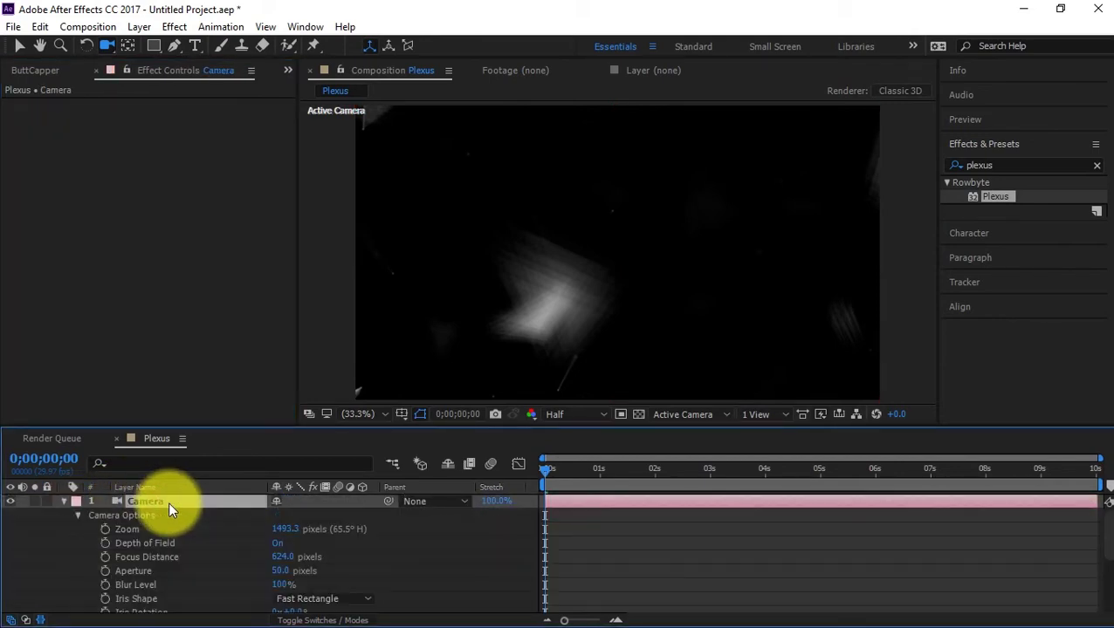
left_click(289, 560)
type("800")
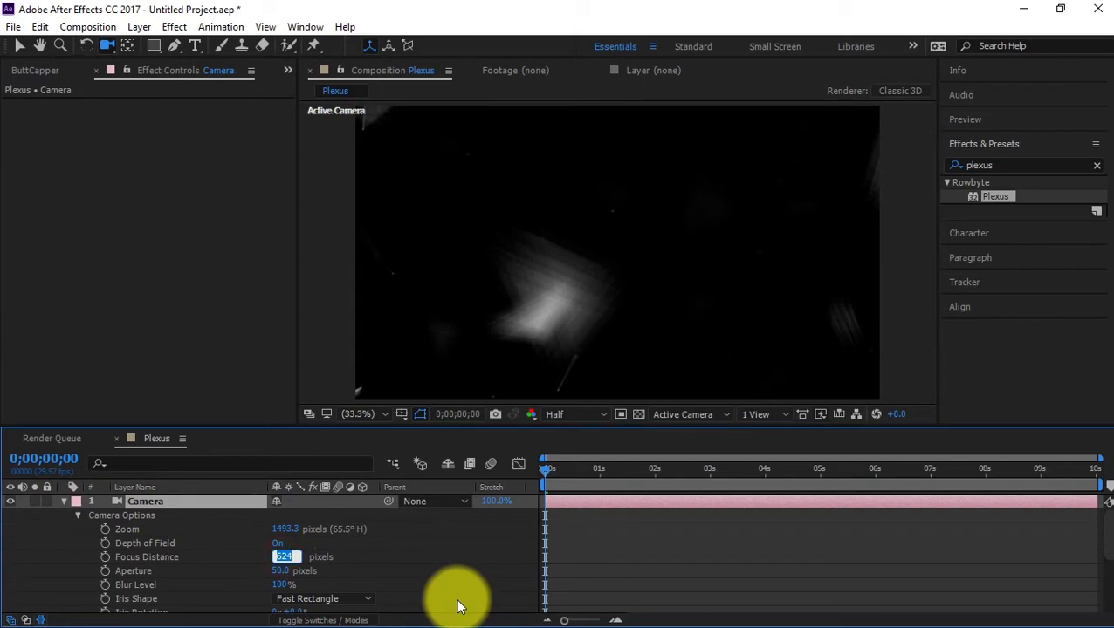
key("Return")
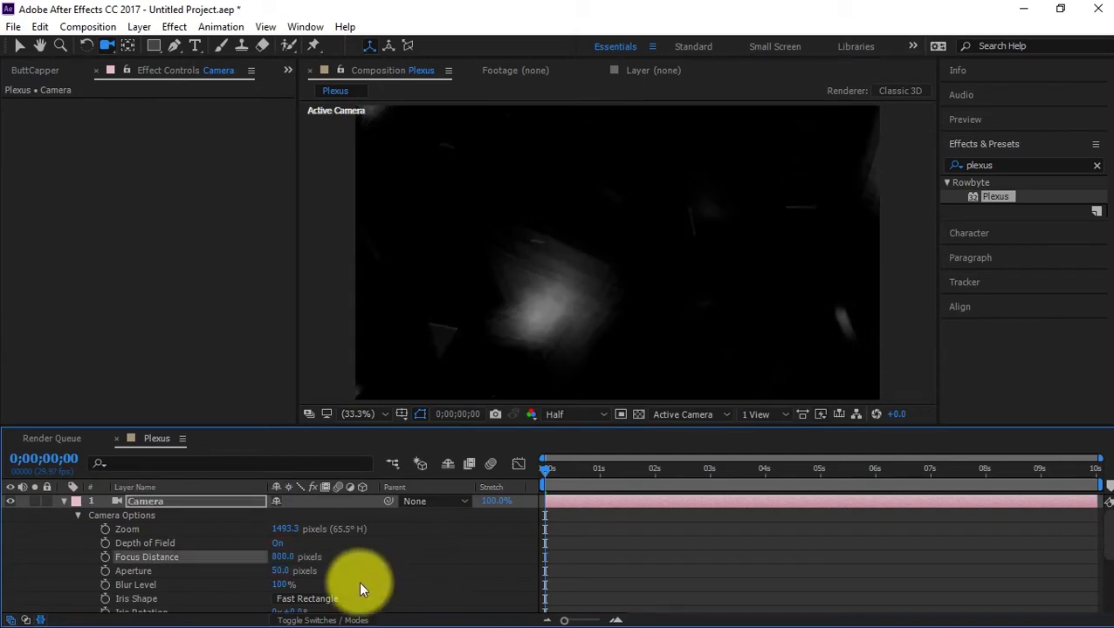
left_click(283, 557)
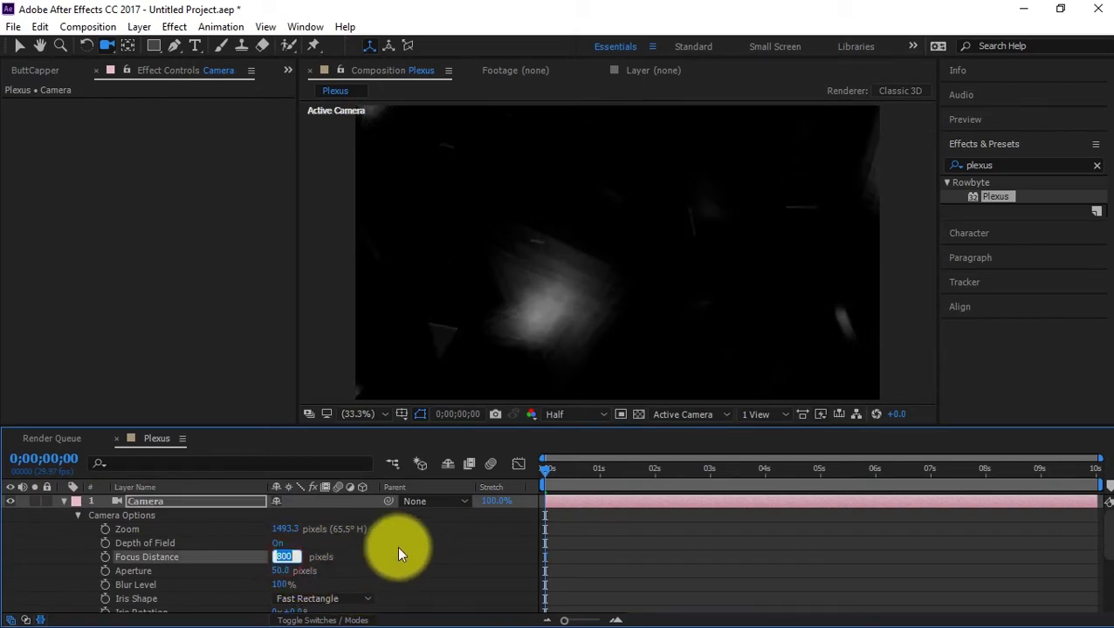
type("1200")
key("Return")
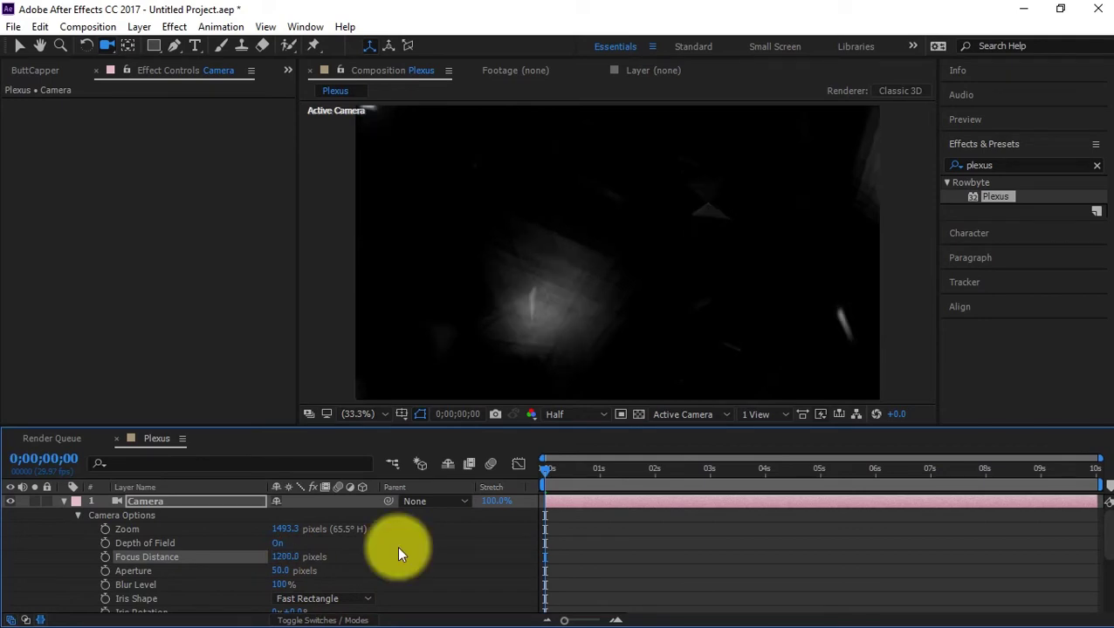
- Try focus distances of 500 and 440 pixels for the camera
left_click(285, 557)
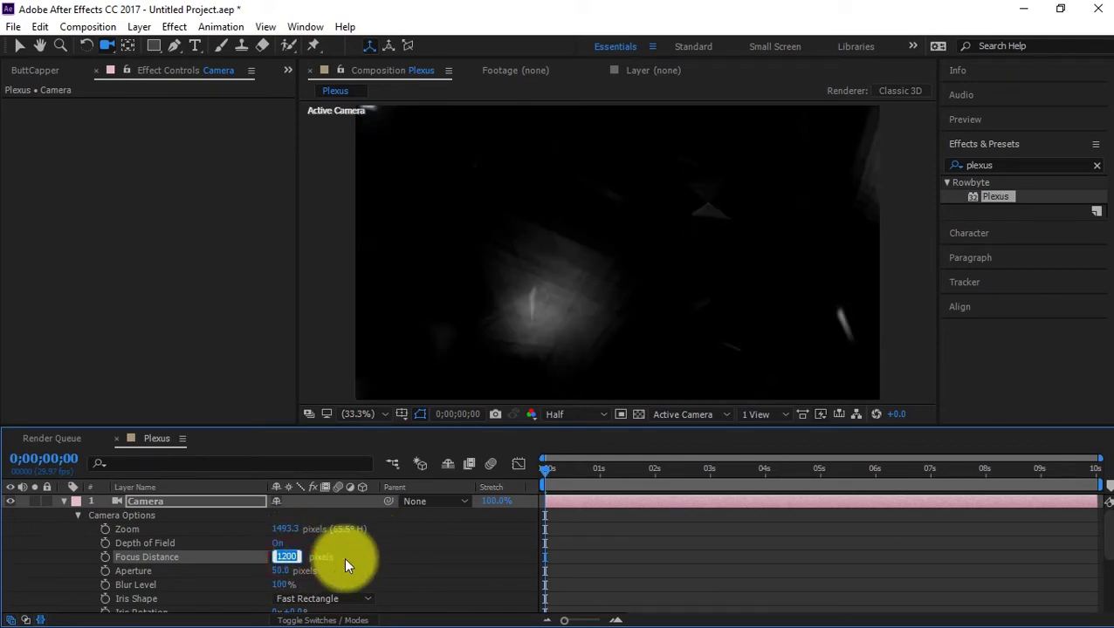
type("500")
left_click(344, 556)
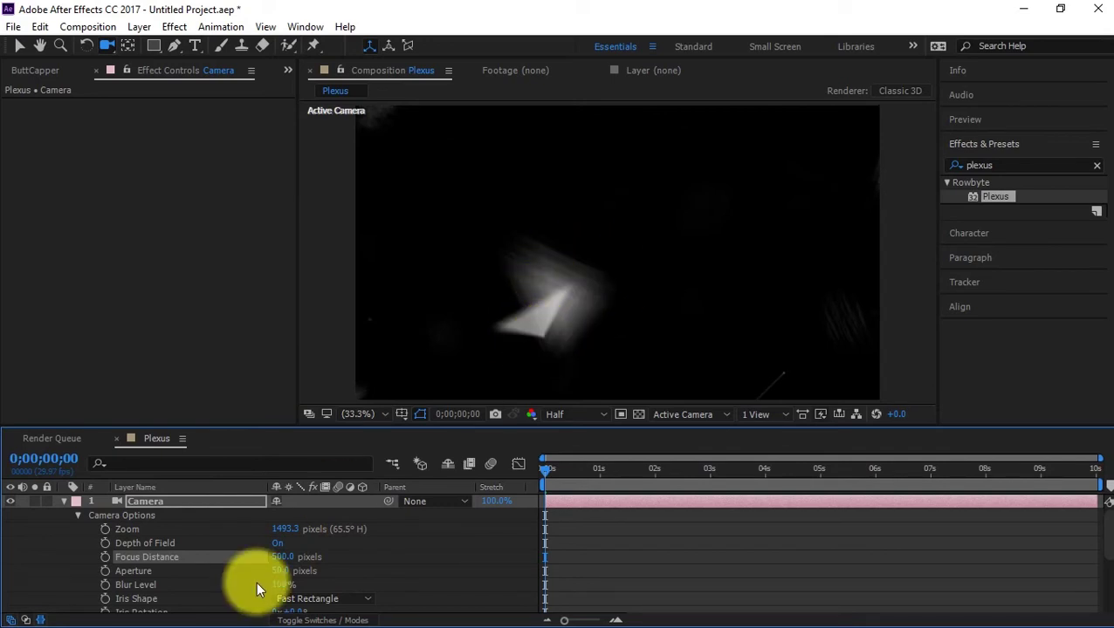
left_click(281, 557)
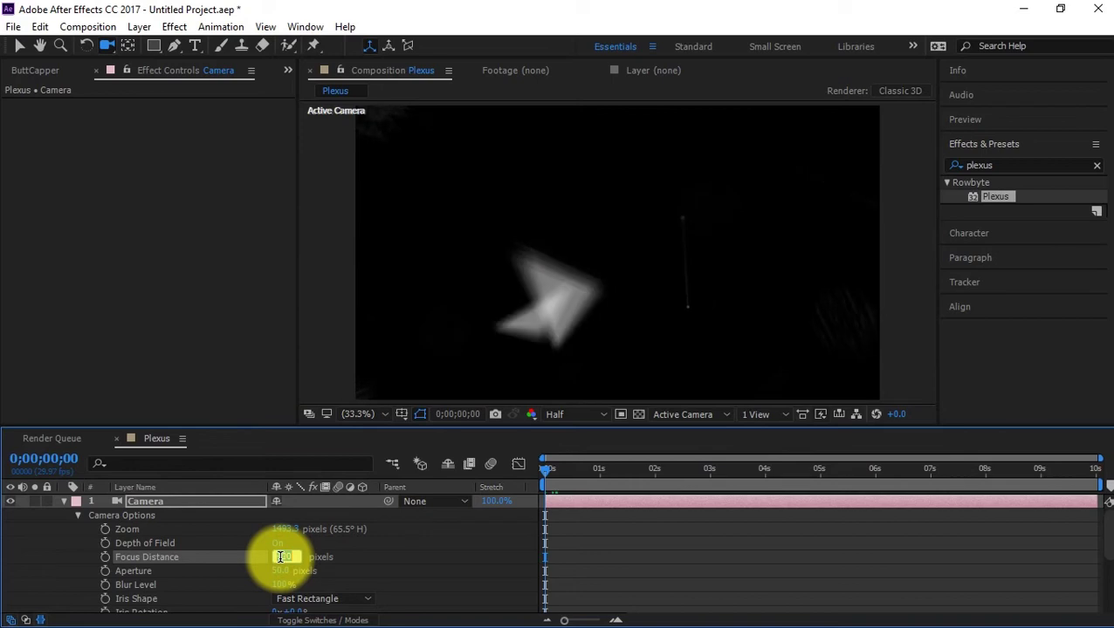
key("Return")
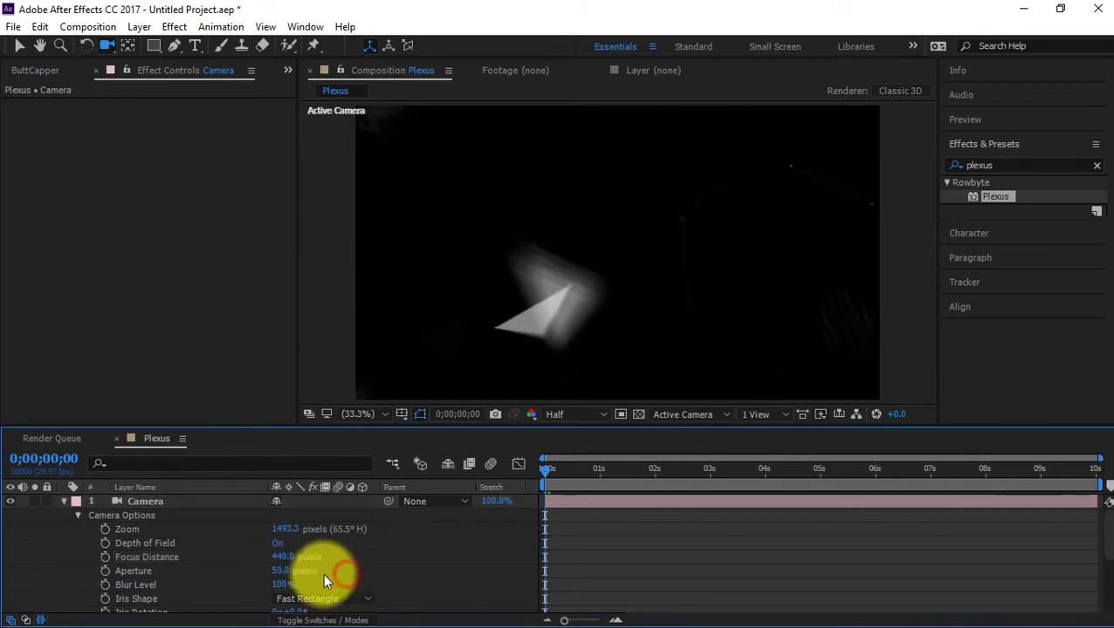
- Set the camera's aperture to 25 pixels and its focus distance to 450 pixels
left_click(280, 569)
type("25")
key("Return")
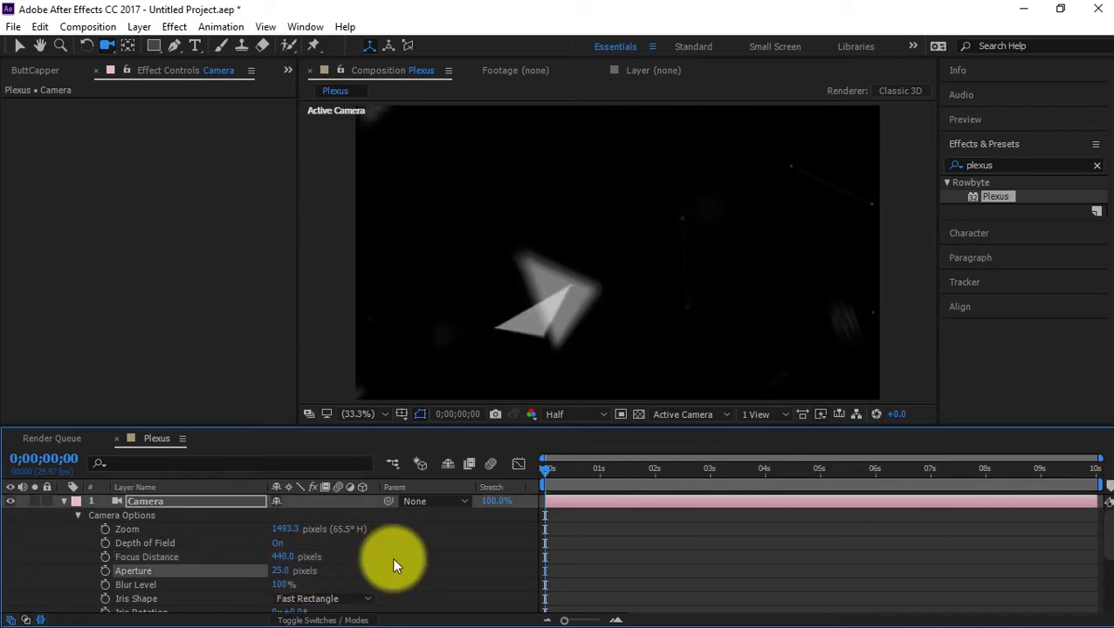
left_click(282, 555)
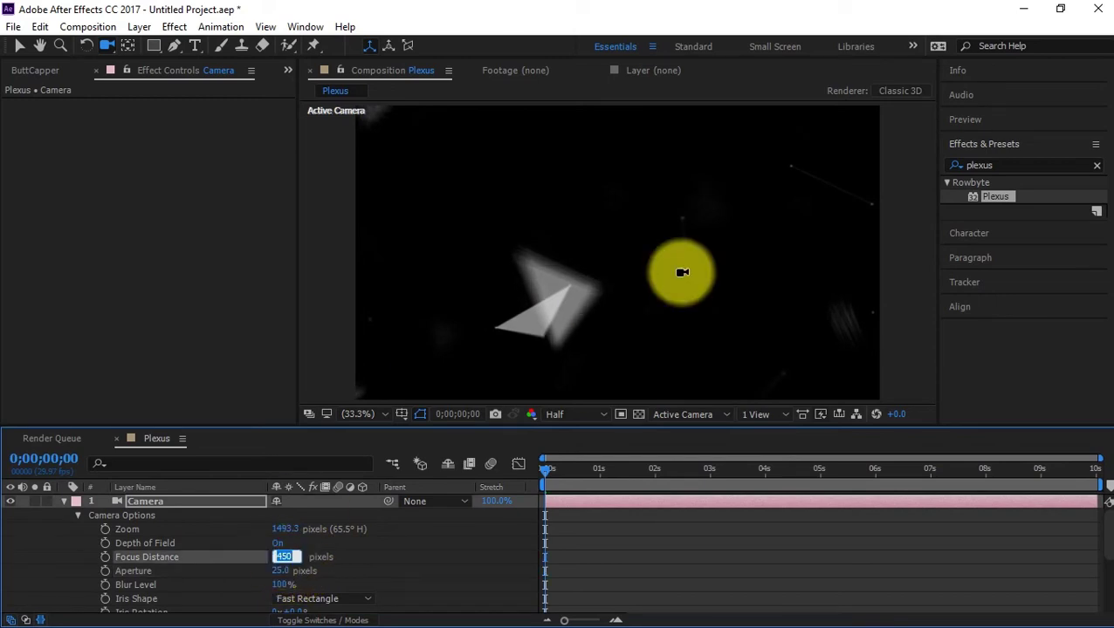
- Move the camera around and through the blurred Plexus triangles and collapse the Camera layer's properties
left_click_drag(738, 261, 442, 241)
key("c")
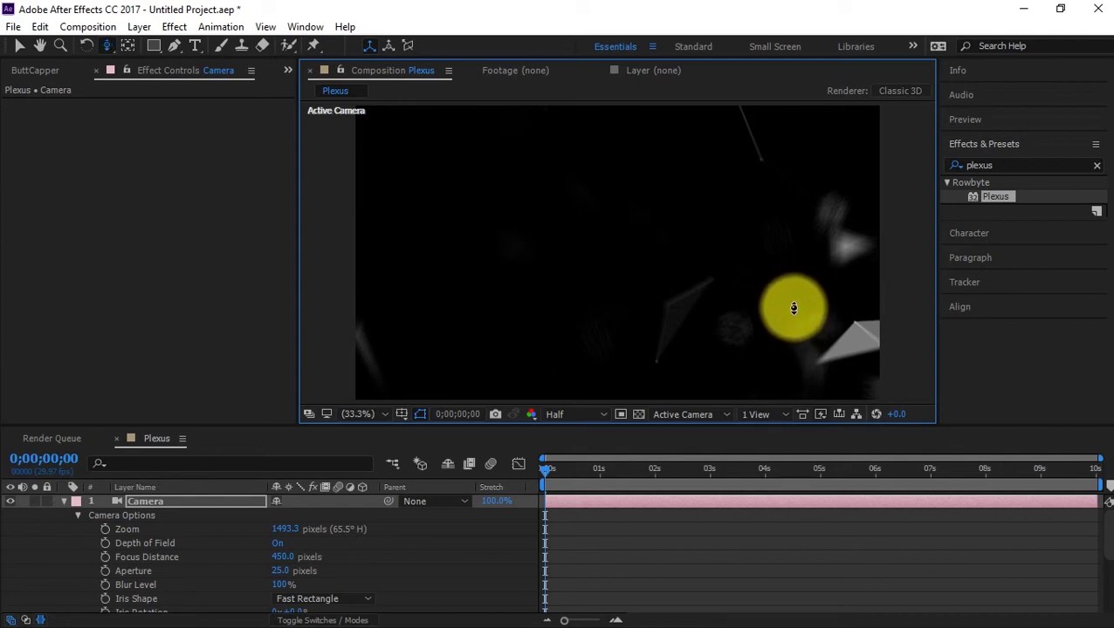
left_click_drag(735, 327, 678, 320)
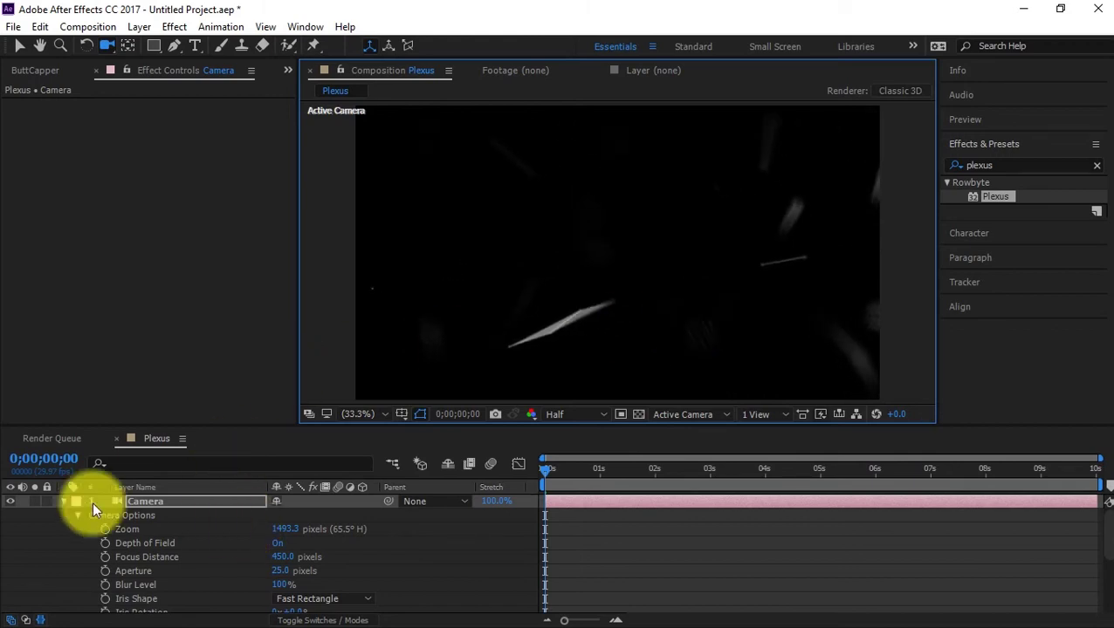
left_click(63, 501)
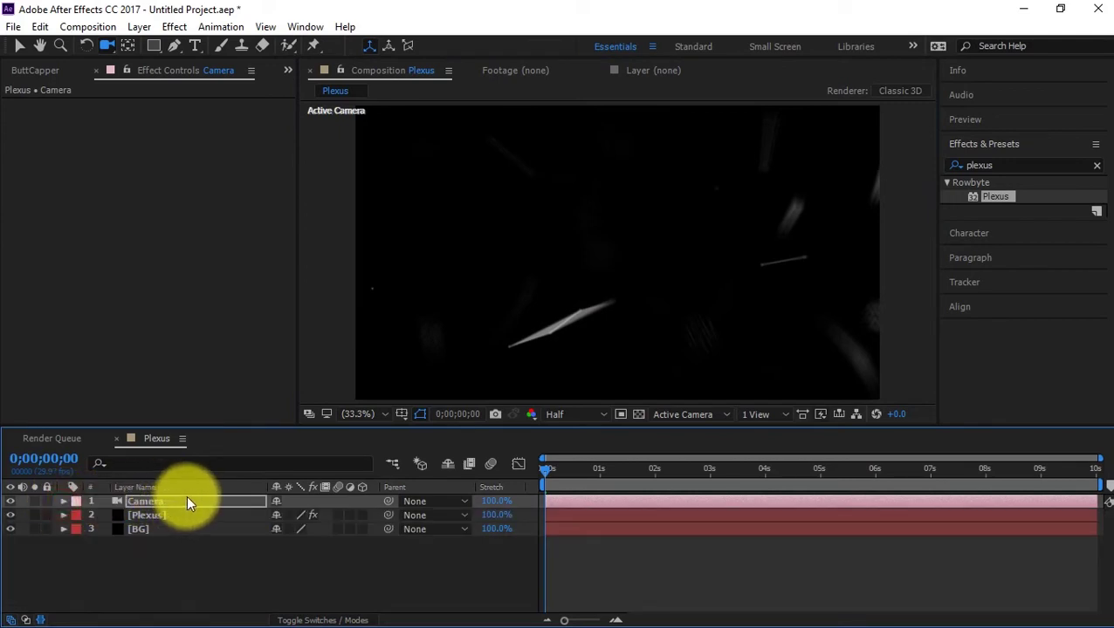
left_click_drag(569, 308, 558, 289)
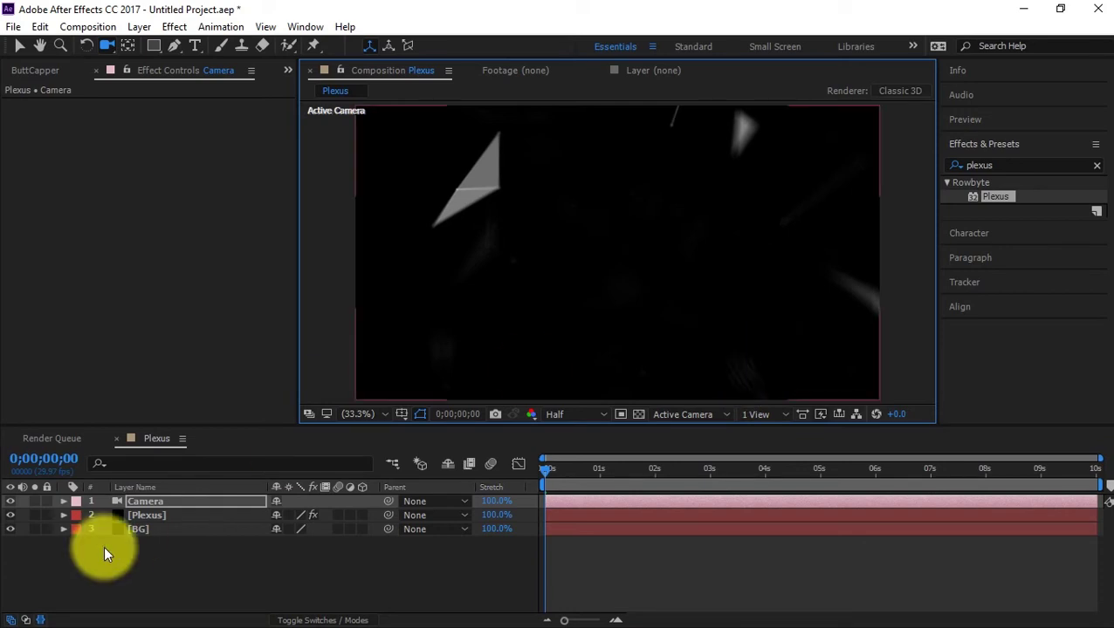
- Try render qualities of 4x and 5x in the Plexus layer's main Plexus effect and return it to 1x
left_click(148, 515)
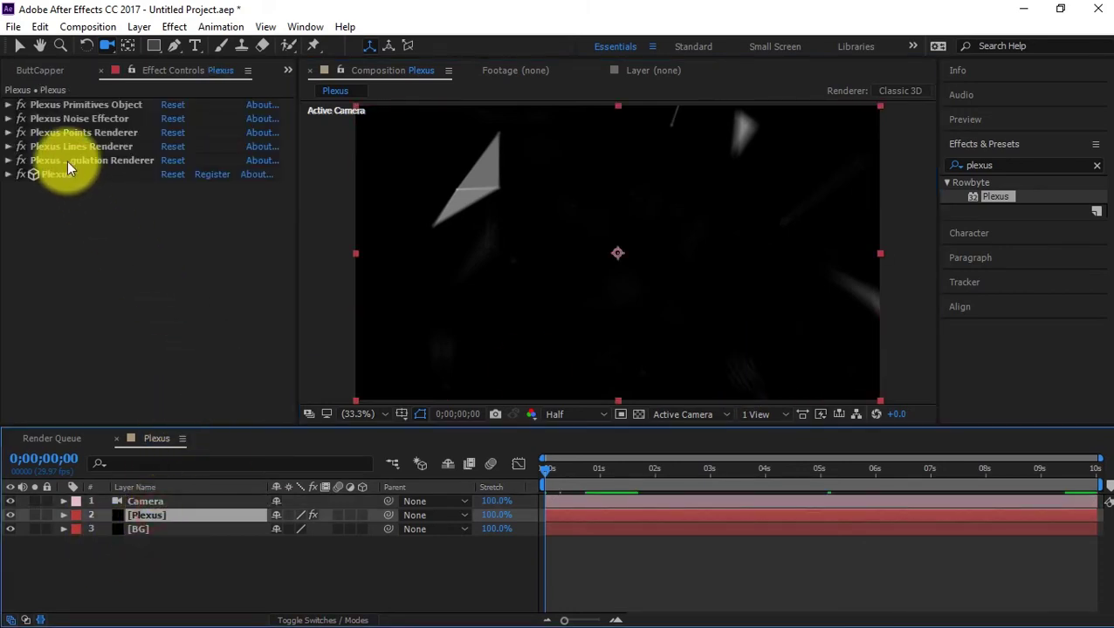
left_click(11, 179)
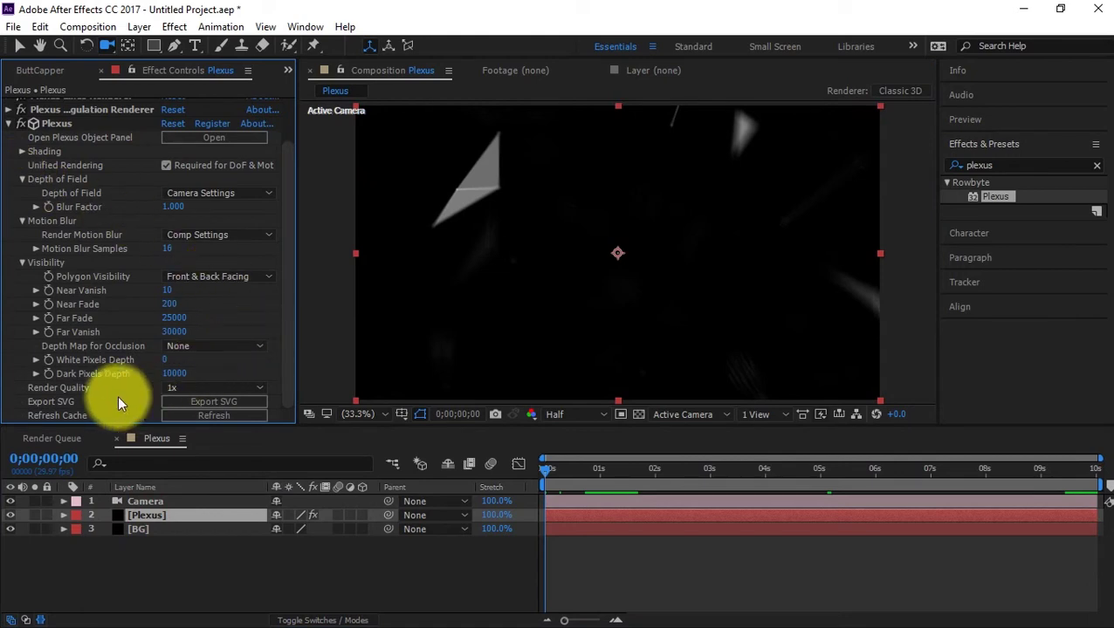
left_click(194, 386)
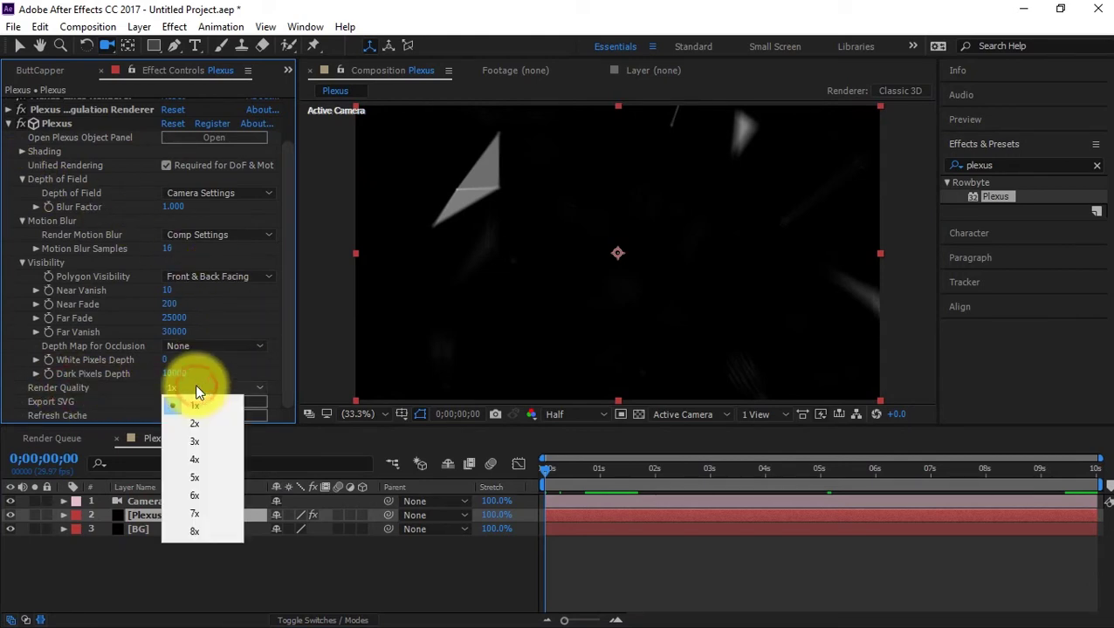
left_click(196, 461)
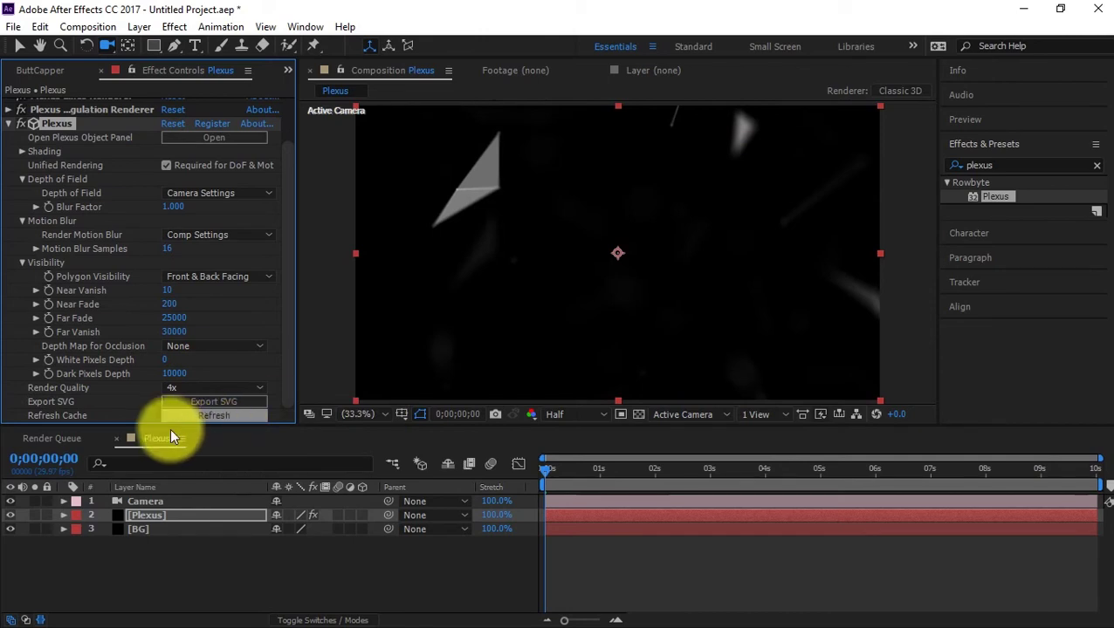
left_click(186, 387)
left_click(194, 478)
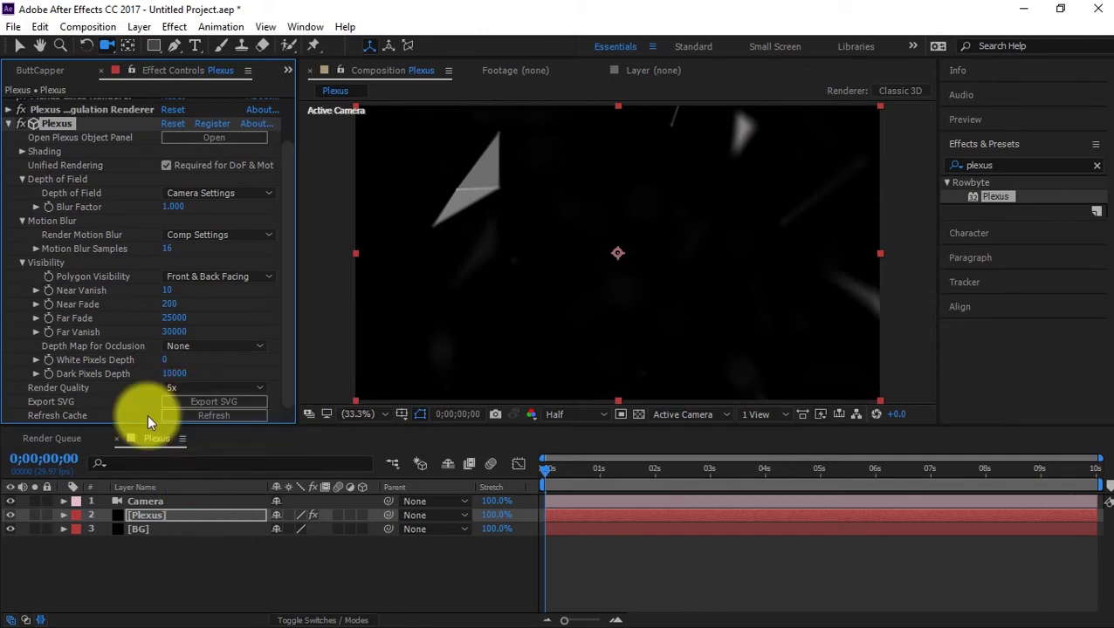
left_click(183, 388)
left_click(185, 394)
- Orbit the camera slightly around the triangles and collapse the main Plexus effect's settings
left_click_drag(320, 310, 451, 267)
left_click(73, 279)
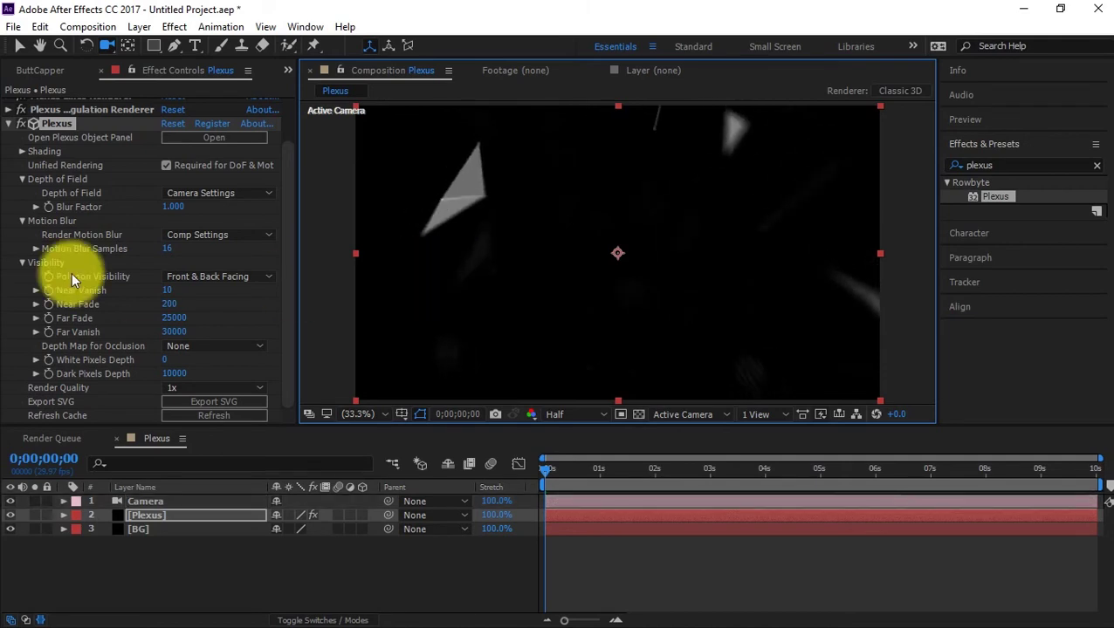
left_click(8, 123)
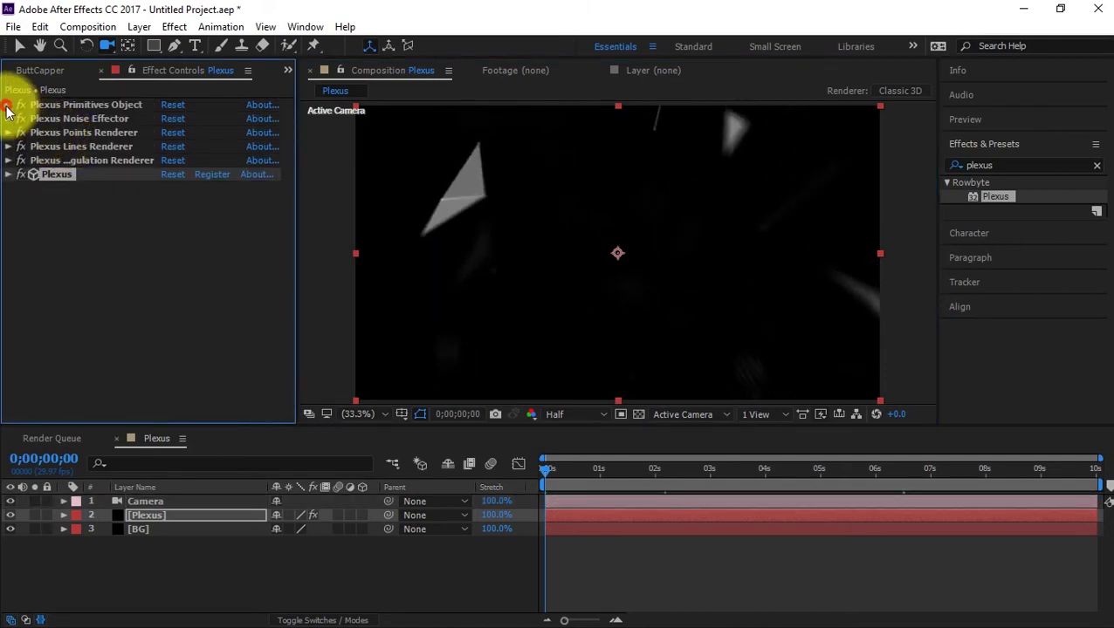
- Set the Plexus Primitives Object's color to blue 358BFF and collapse its settings
left_click(8, 105)
left_click(8, 105)
left_click(8, 105)
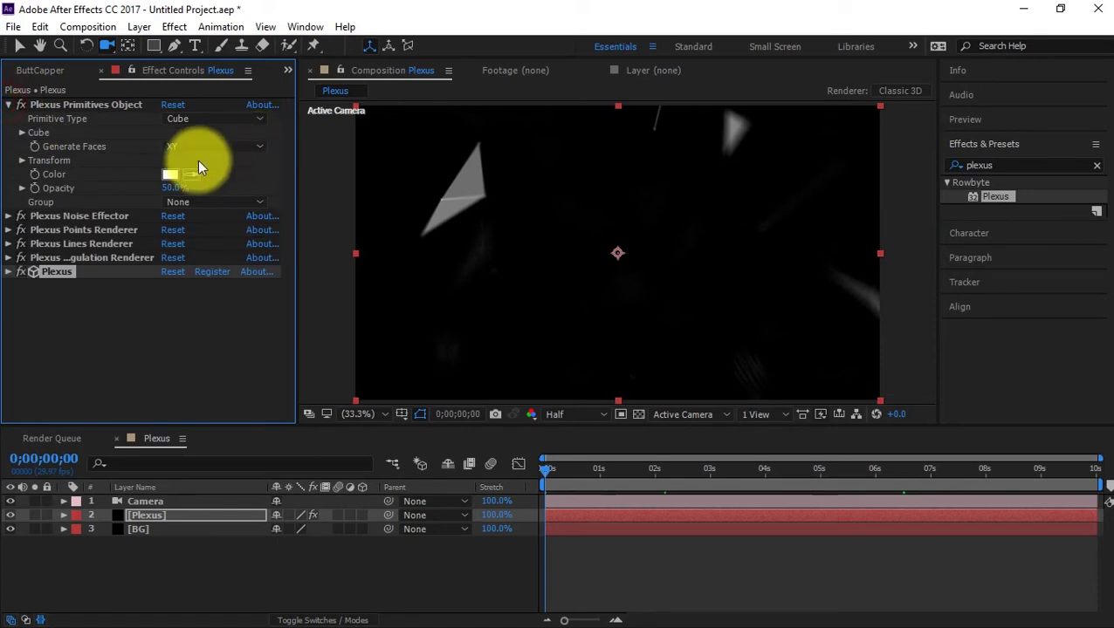
left_click(170, 176)
left_click(932, 494)
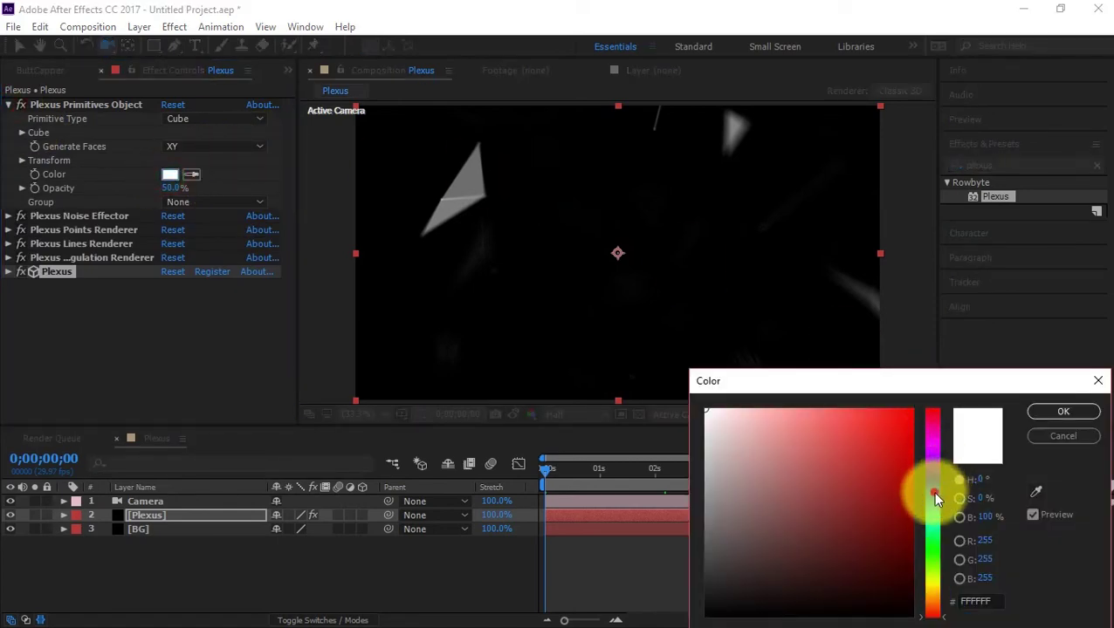
left_click_drag(875, 442, 877, 399)
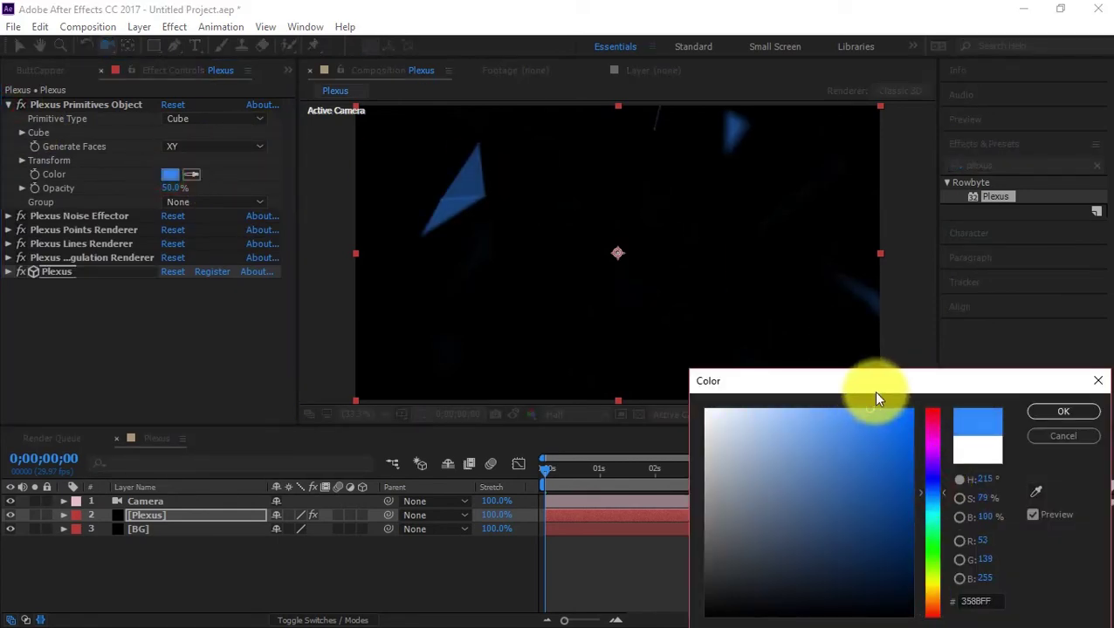
left_click(1053, 412)
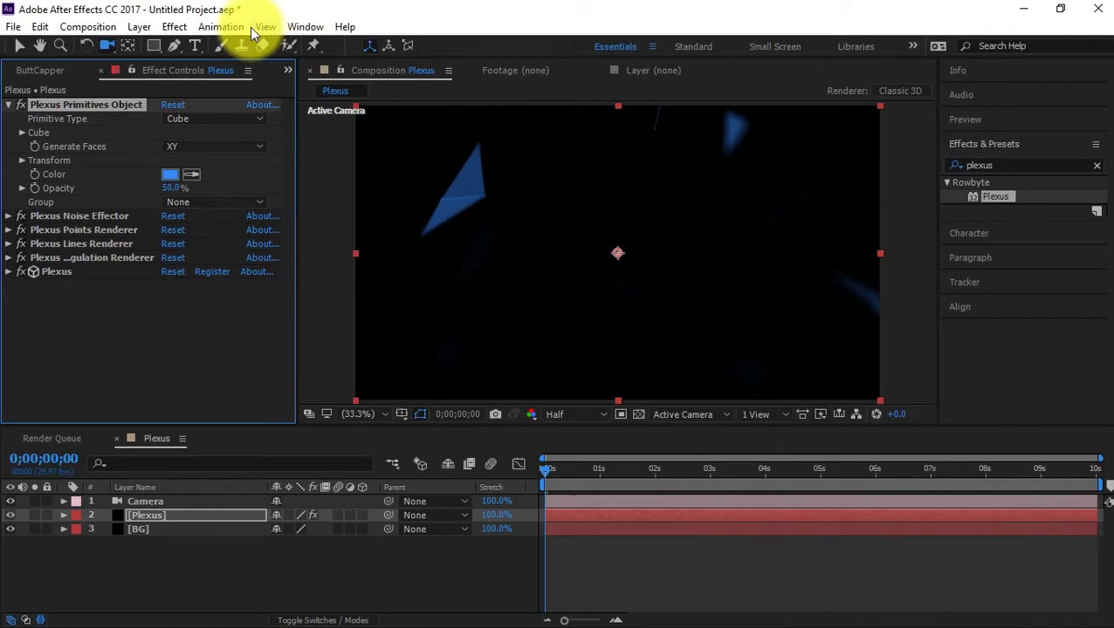
left_click(8, 105)
- Search the effects for Glow and apply the Stylize Glow effect to the Plexus layer after the Plexus effects
left_click(1017, 165)
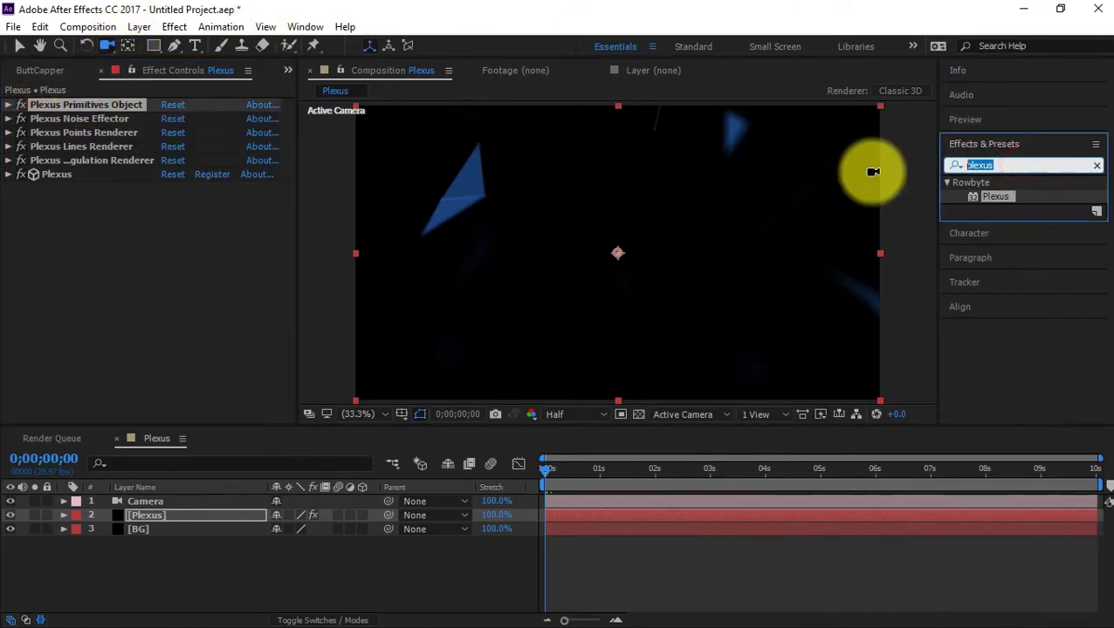
type("Glow")
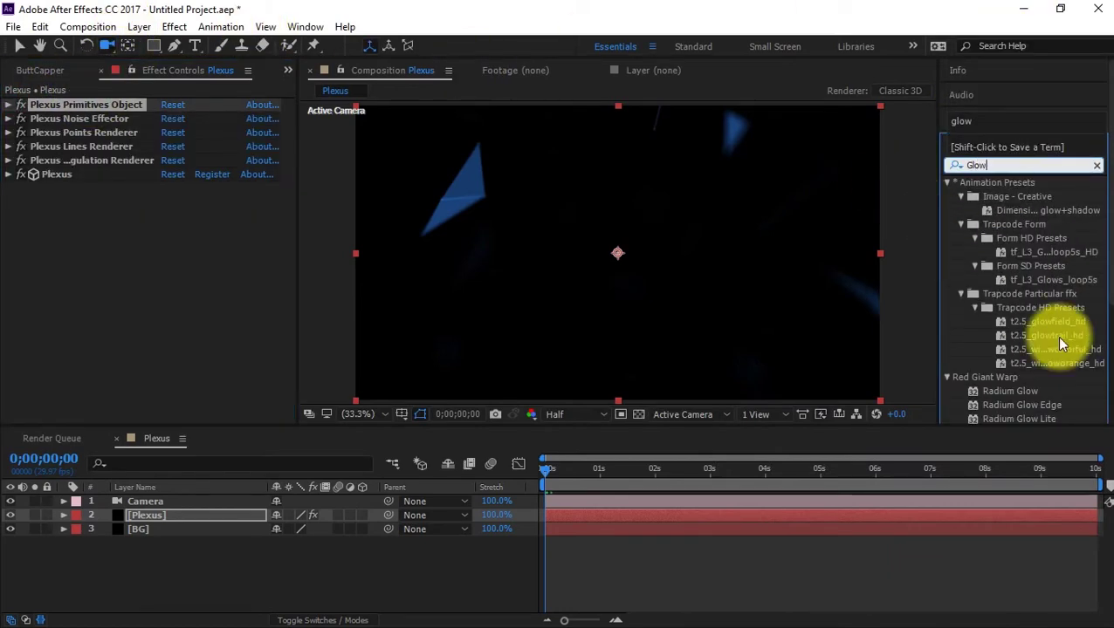
scroll(1055, 336, "down", 4)
left_click_drag(1006, 301, 294, 236)
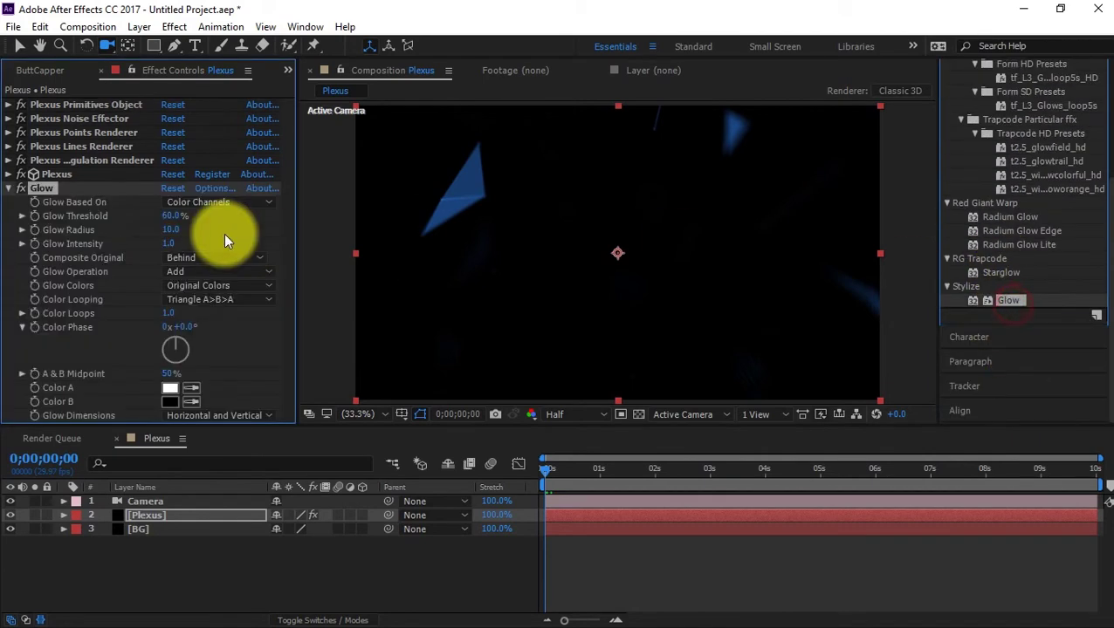
- Set the Glow effect's radius to 200, trying 100 first
left_click(174, 231)
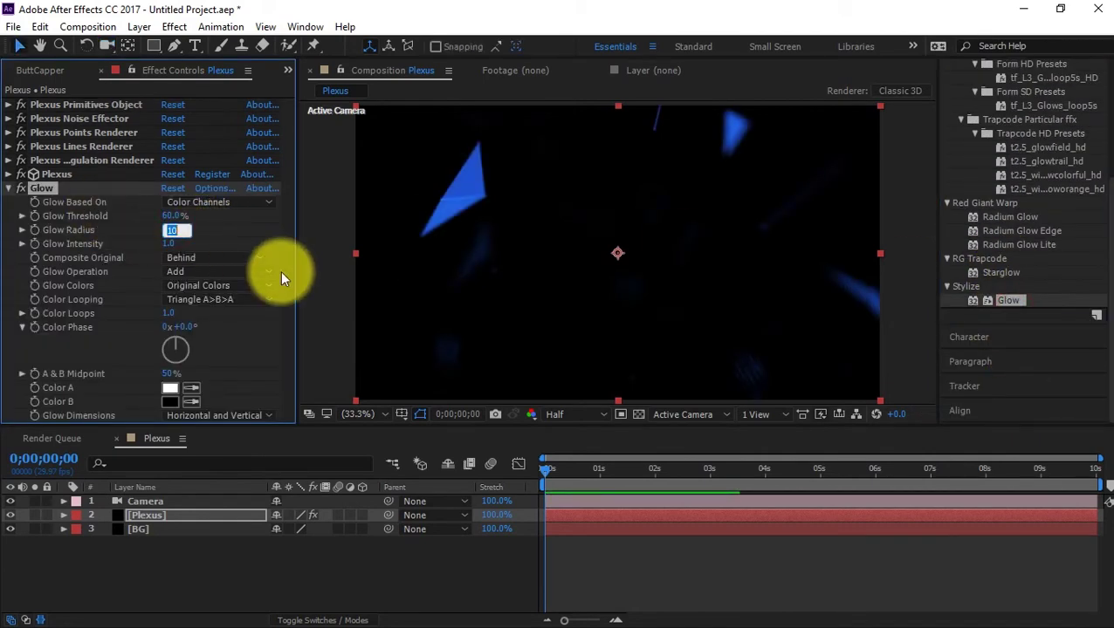
type("100")
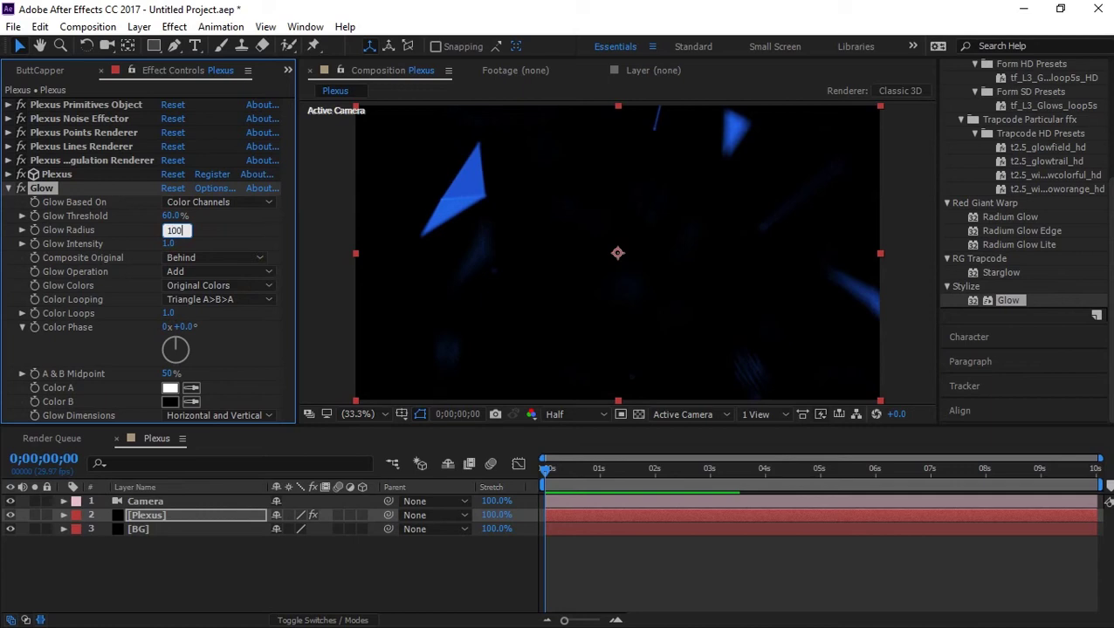
key("Return")
left_click(175, 230)
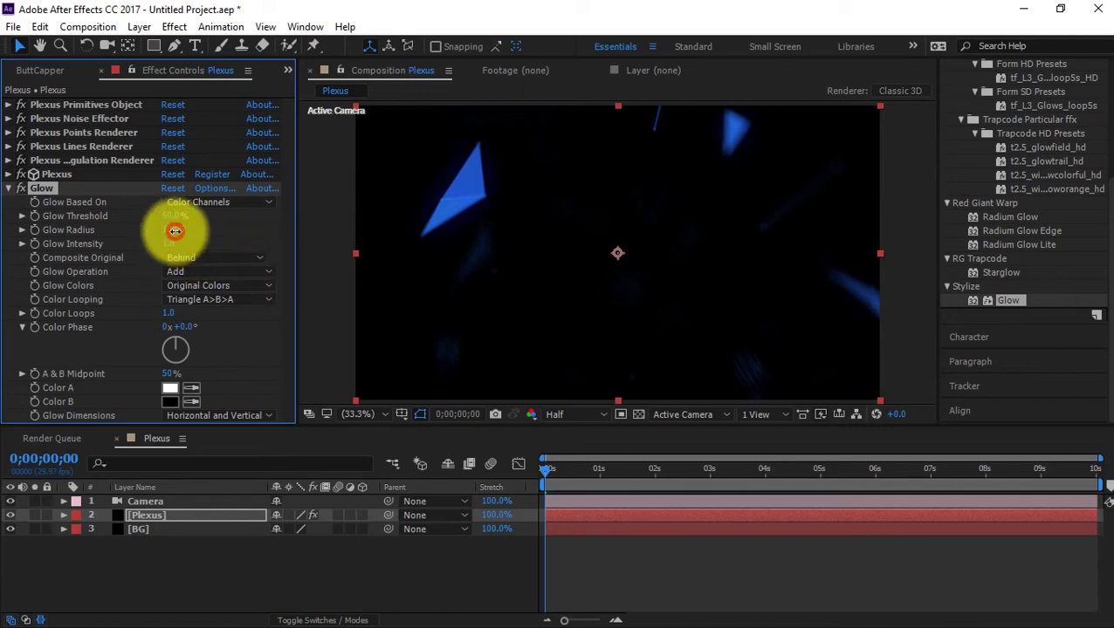
type("200")
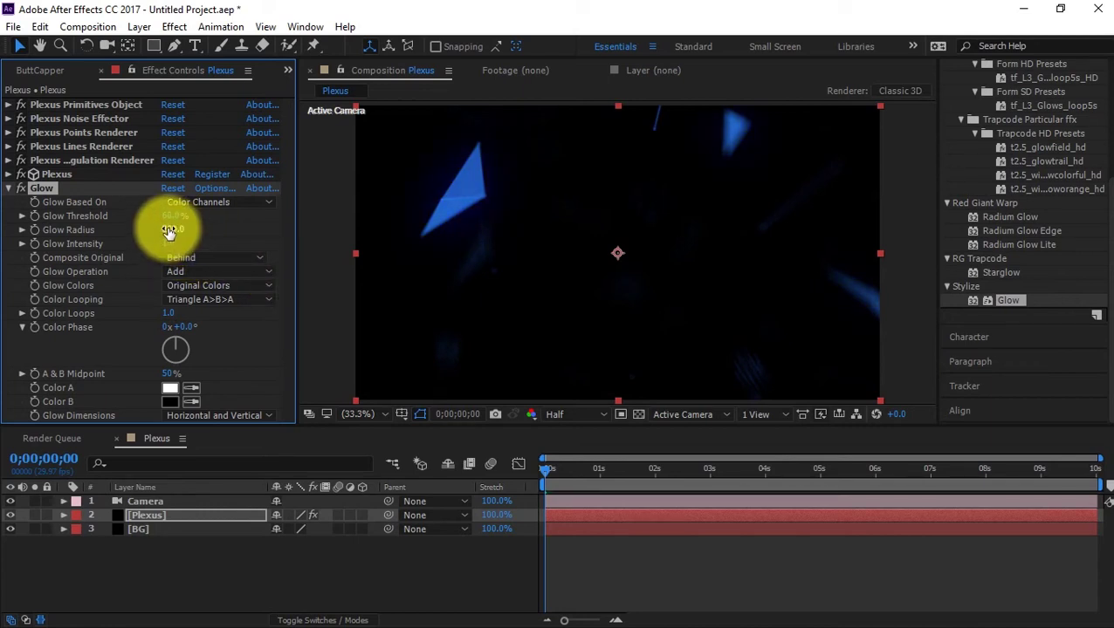
- Set the Glow effect's threshold to 56%
left_click(169, 217)
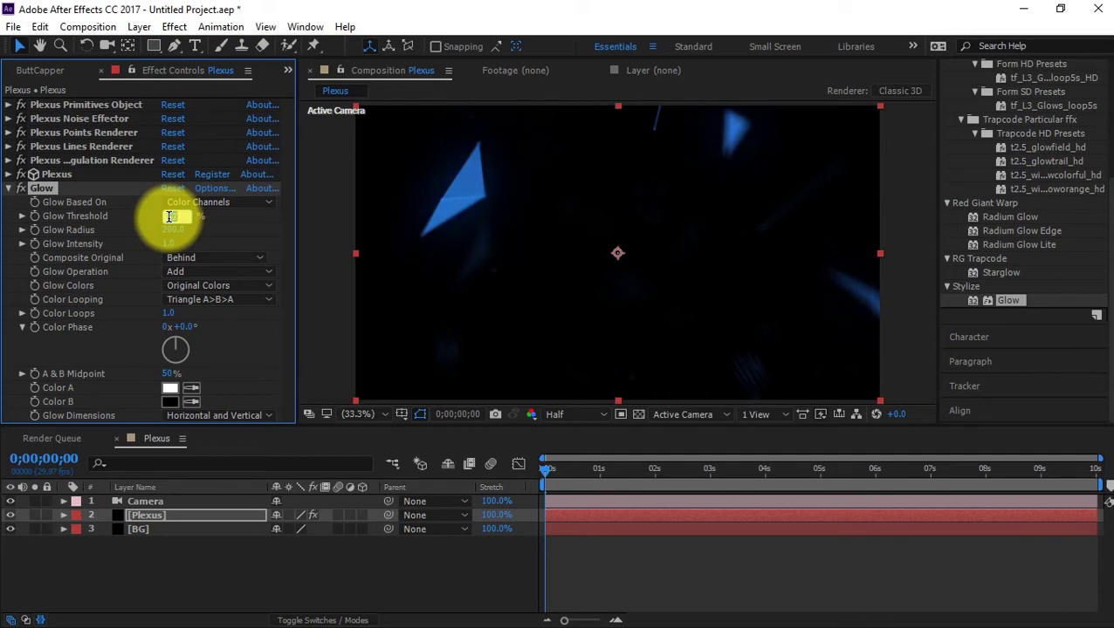
left_click_drag(169, 216, 203, 225)
type("56")
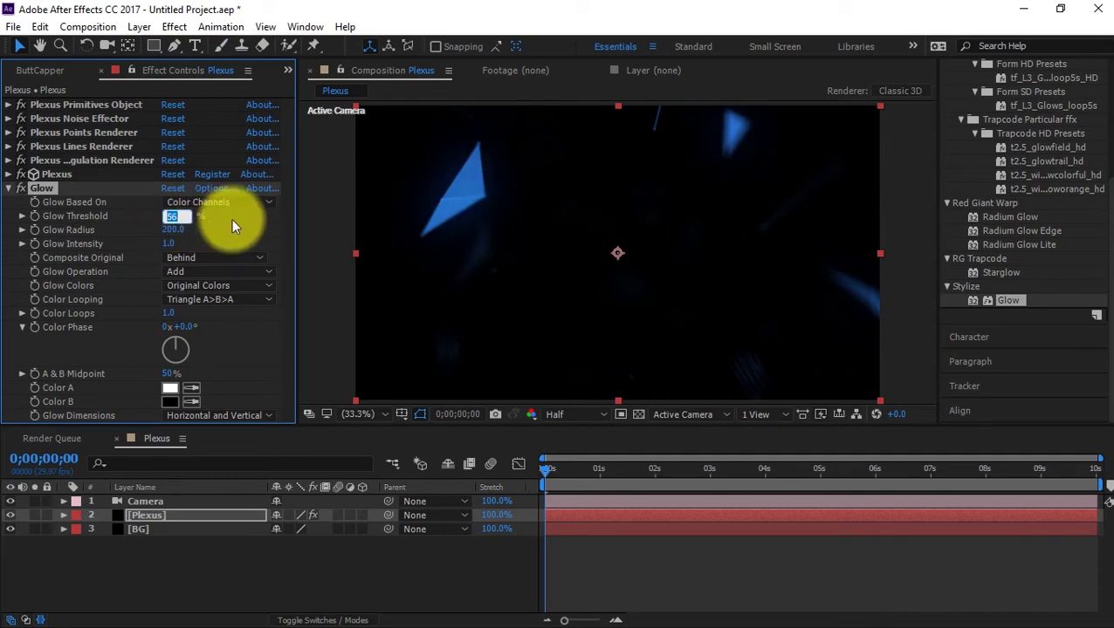
key("Return")
- Duplicate the Glow effect, set the copy's glow radius to 400 and collapse its settings
left_click(50, 189)
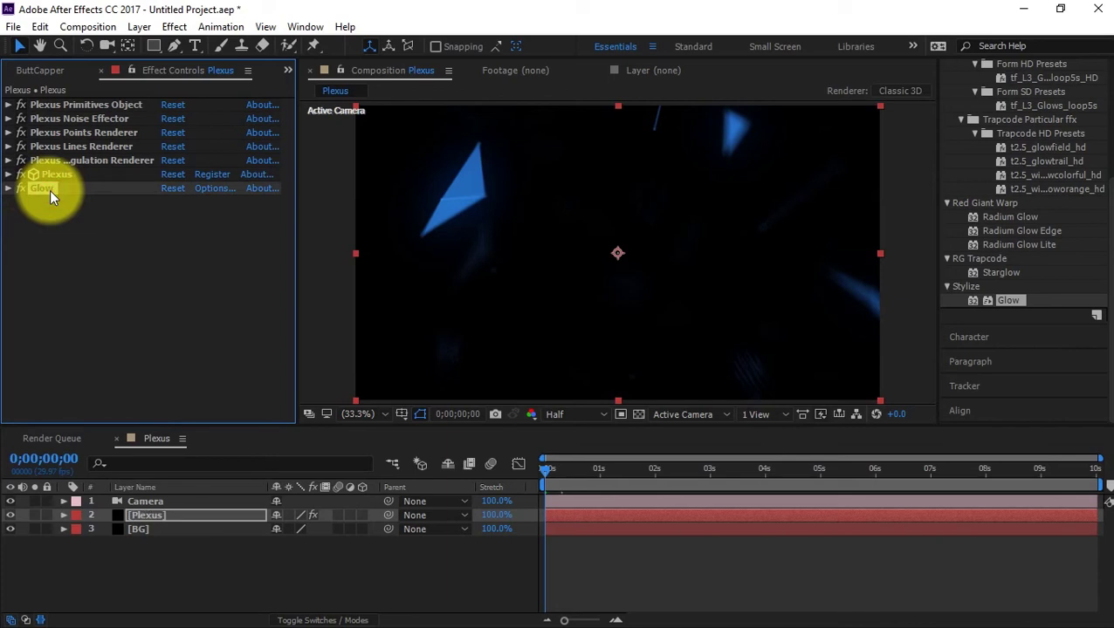
key("ctrl+d")
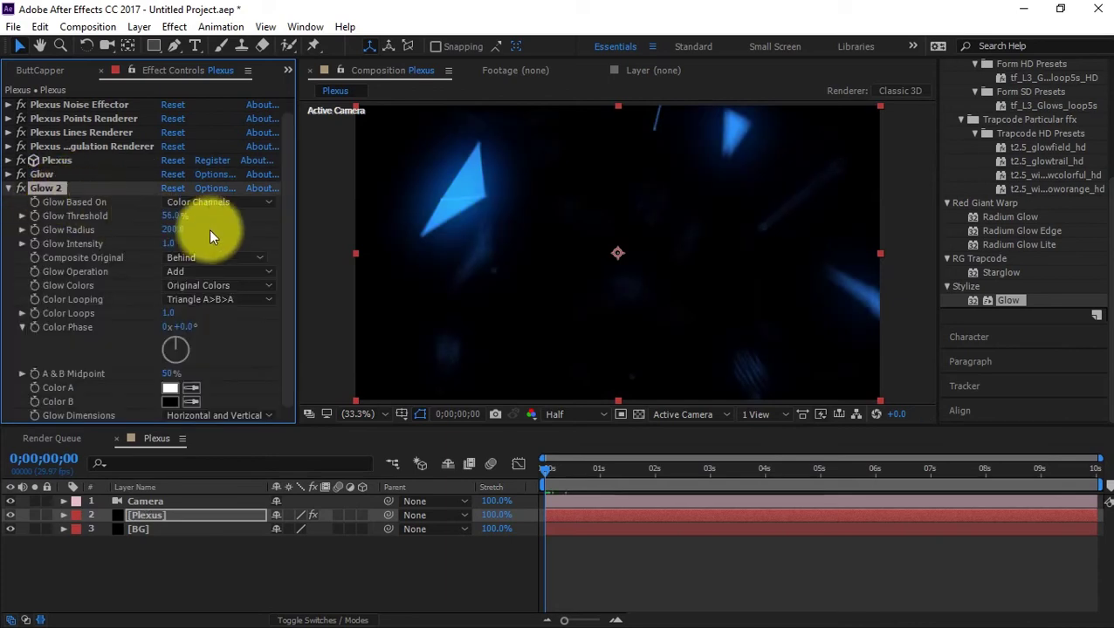
left_click(173, 229)
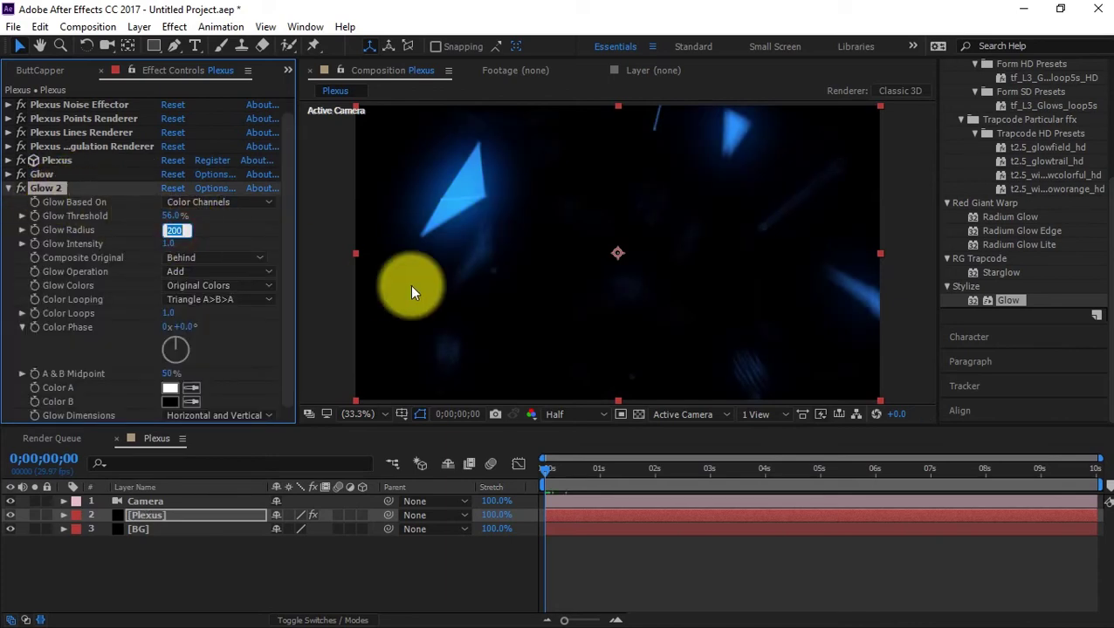
type("400")
key("Return")
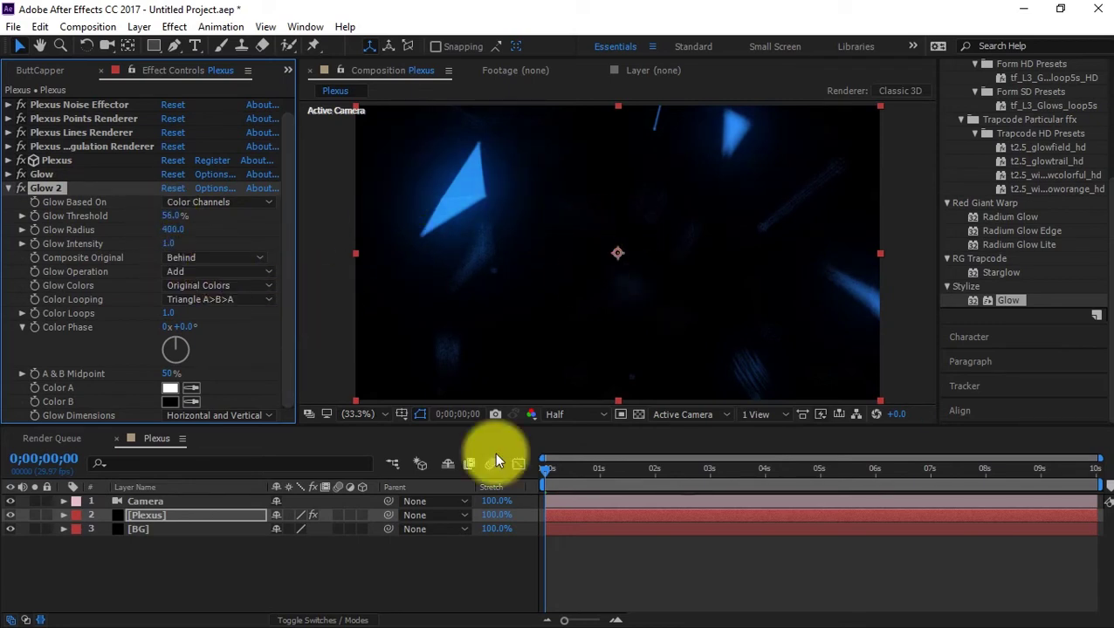
left_click(17, 190)
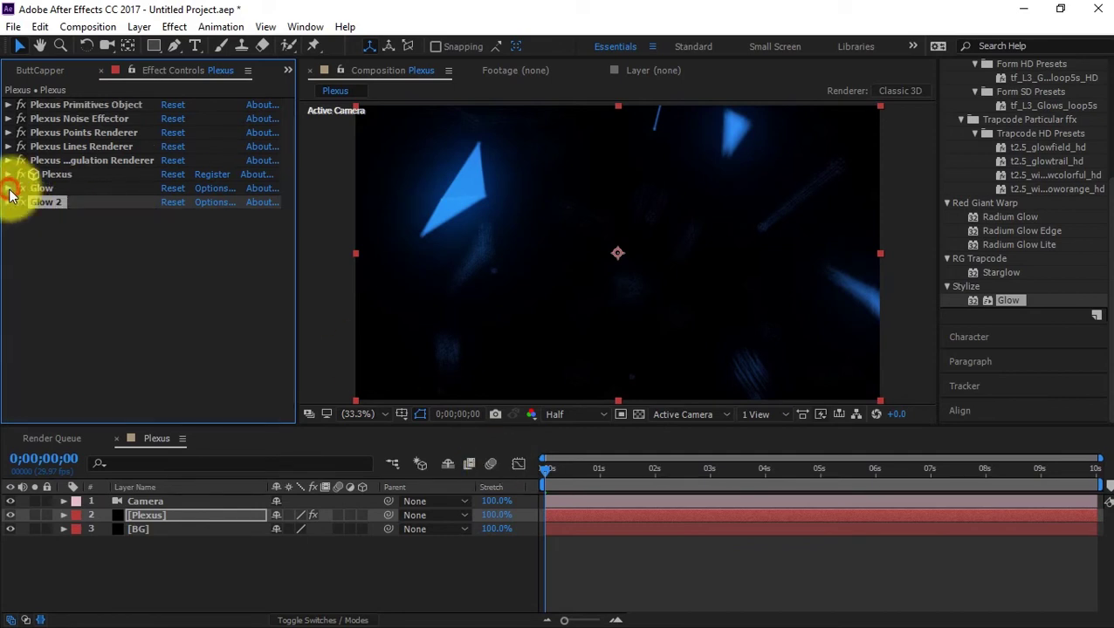
- Set the Plexus effect's render quality to 3x, trying 2x first
left_click(7, 161)
left_click(8, 162)
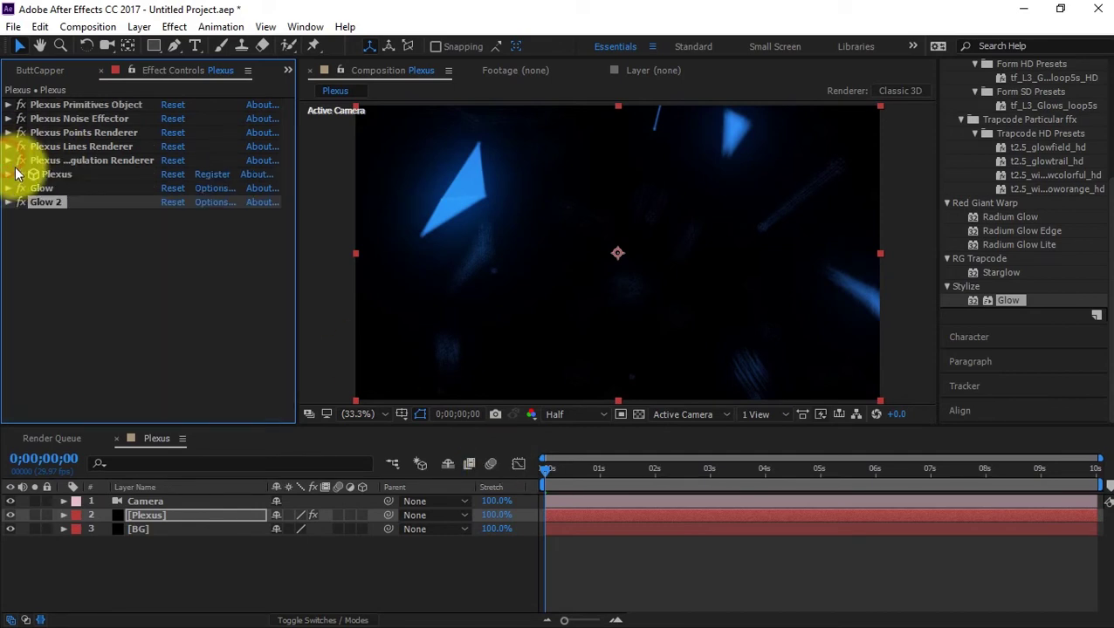
left_click(8, 174)
left_click(219, 387)
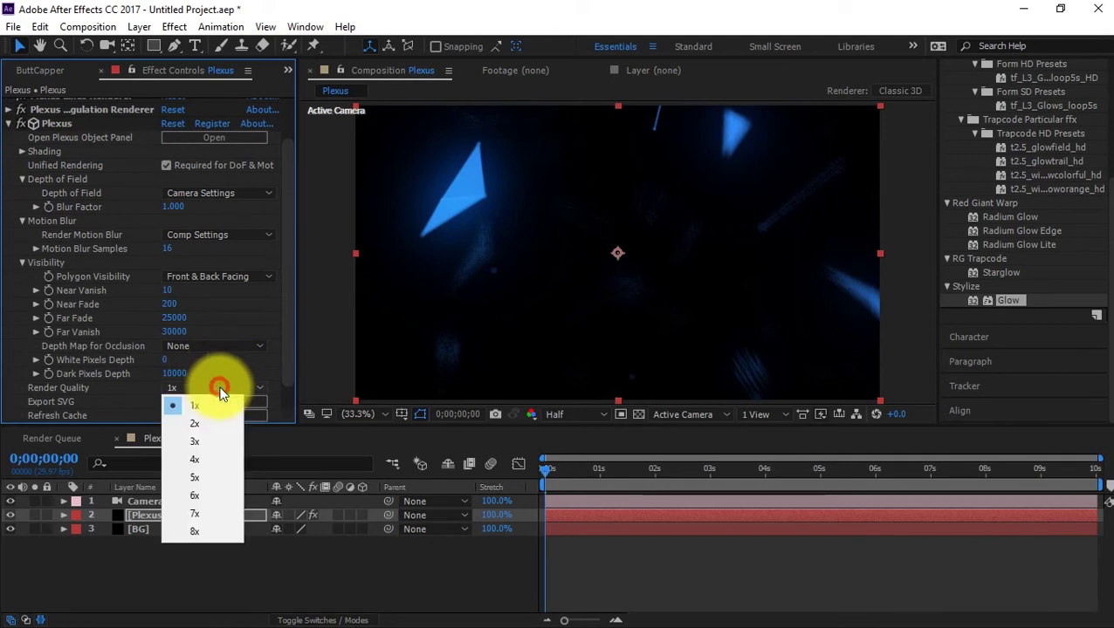
left_click(220, 417)
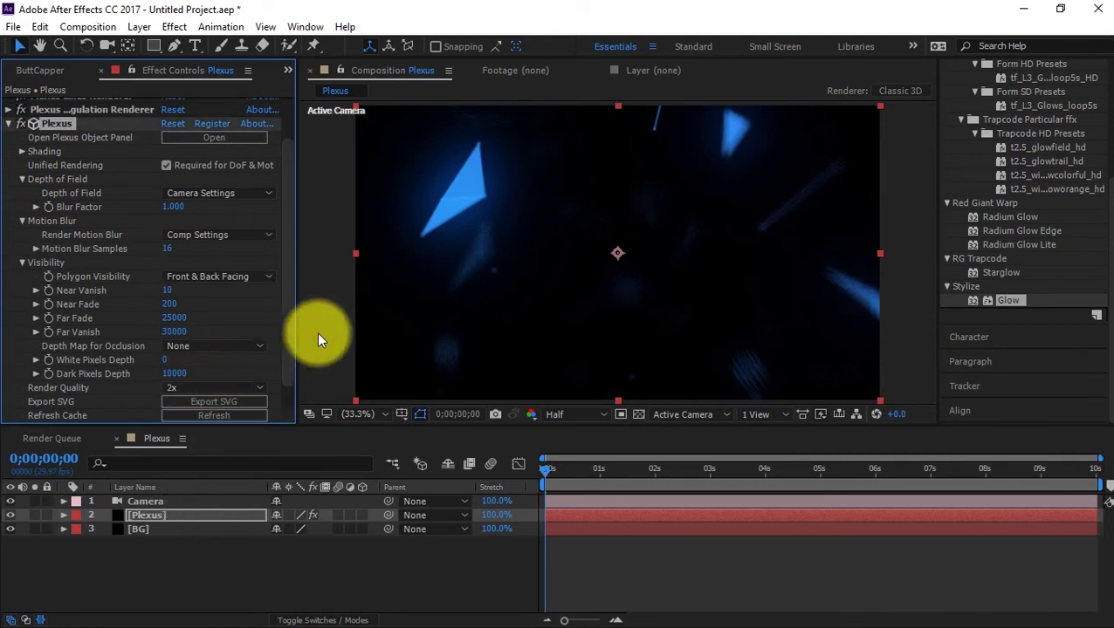
left_click(182, 387)
left_click(195, 440)
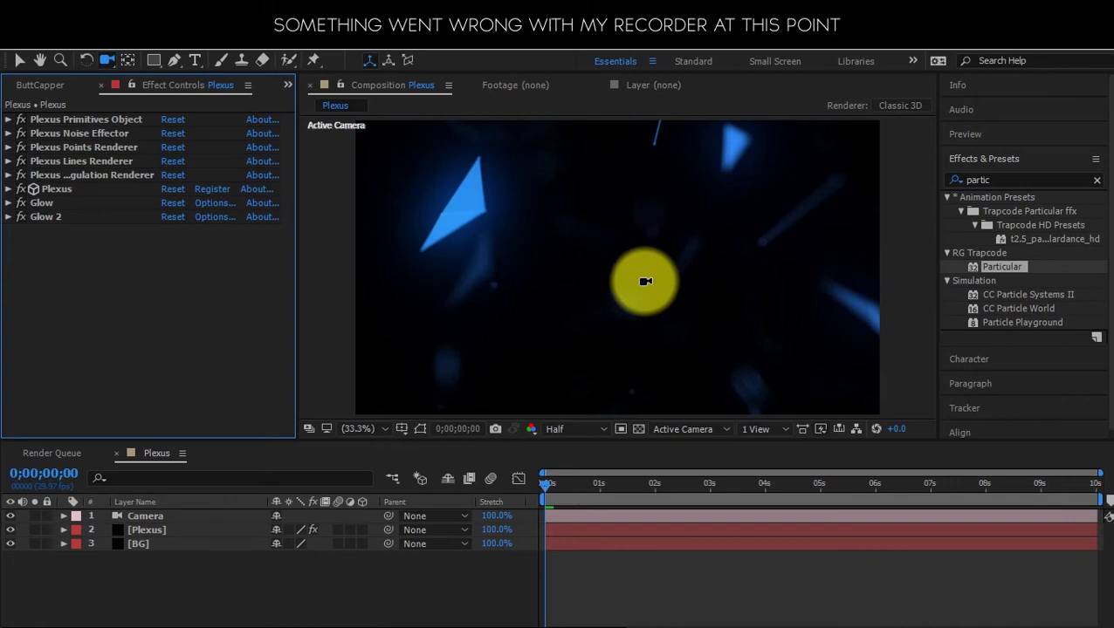
- Return the Plexus effect's render quality to 1x and collapse its settings
left_click_drag(642, 282, 179, 541)
left_click(180, 542)
left_click(155, 529)
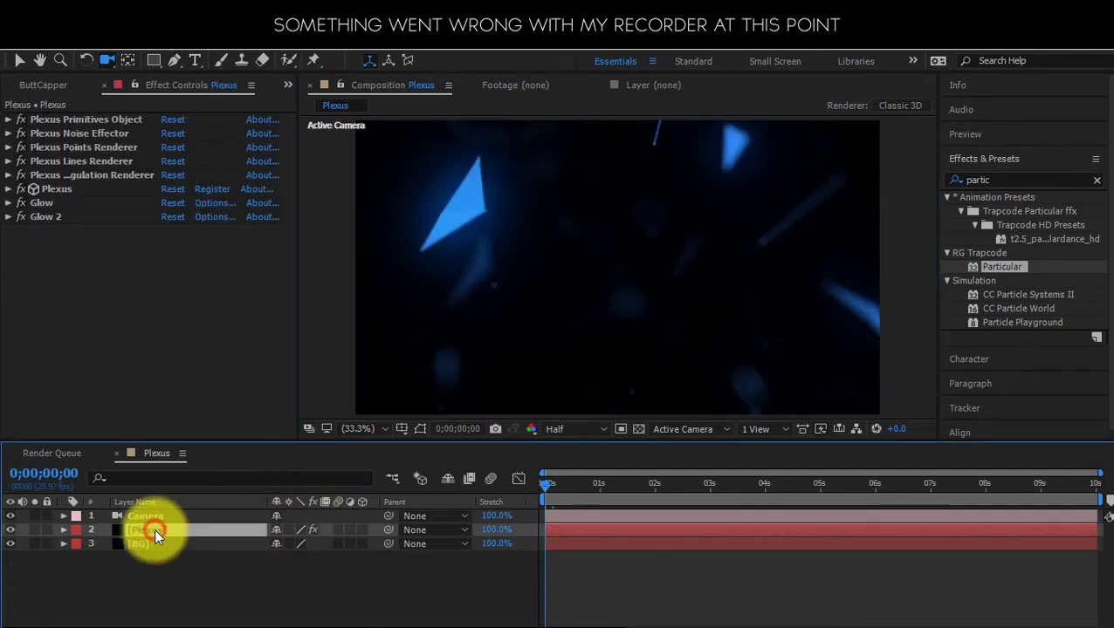
left_click(11, 190)
left_click(212, 403)
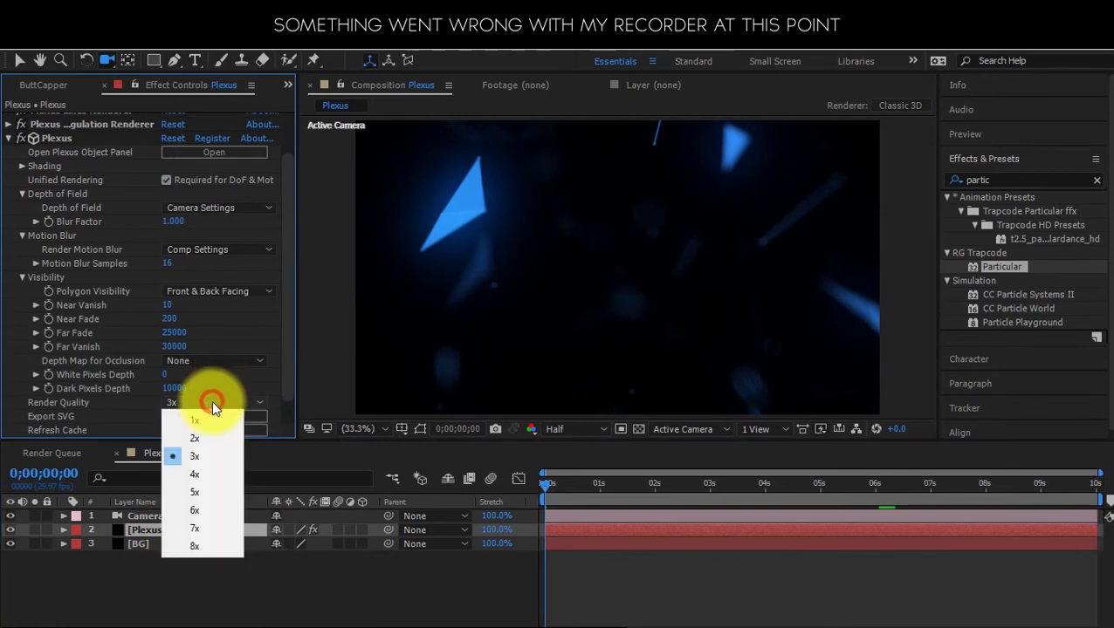
left_click(209, 416)
left_click(8, 138)
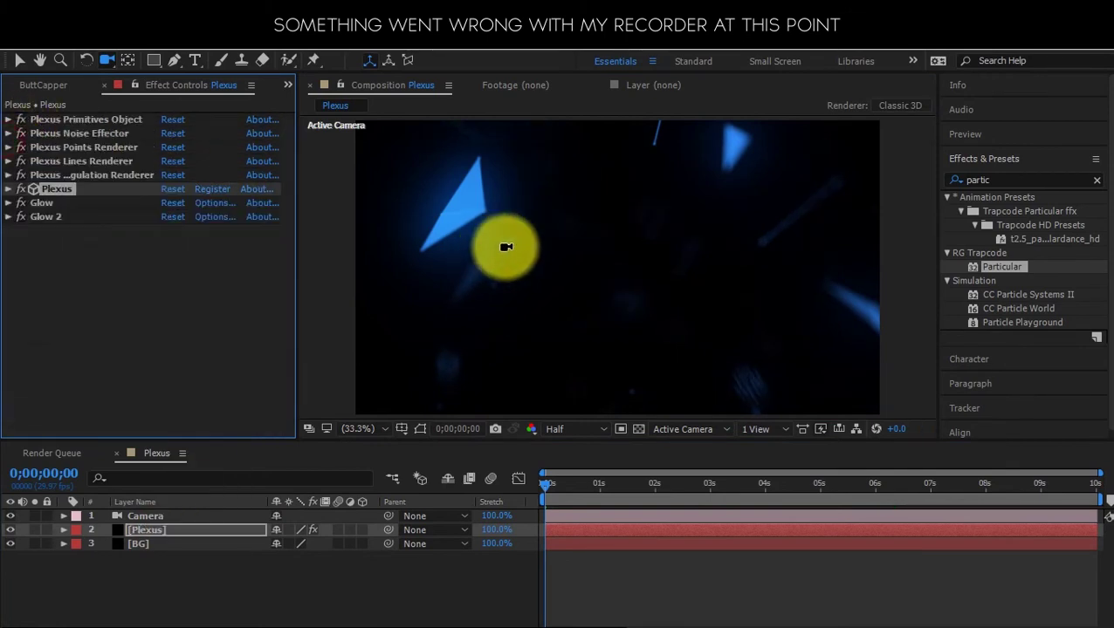
left_click(513, 249)
left_click_drag(513, 249, 495, 259)
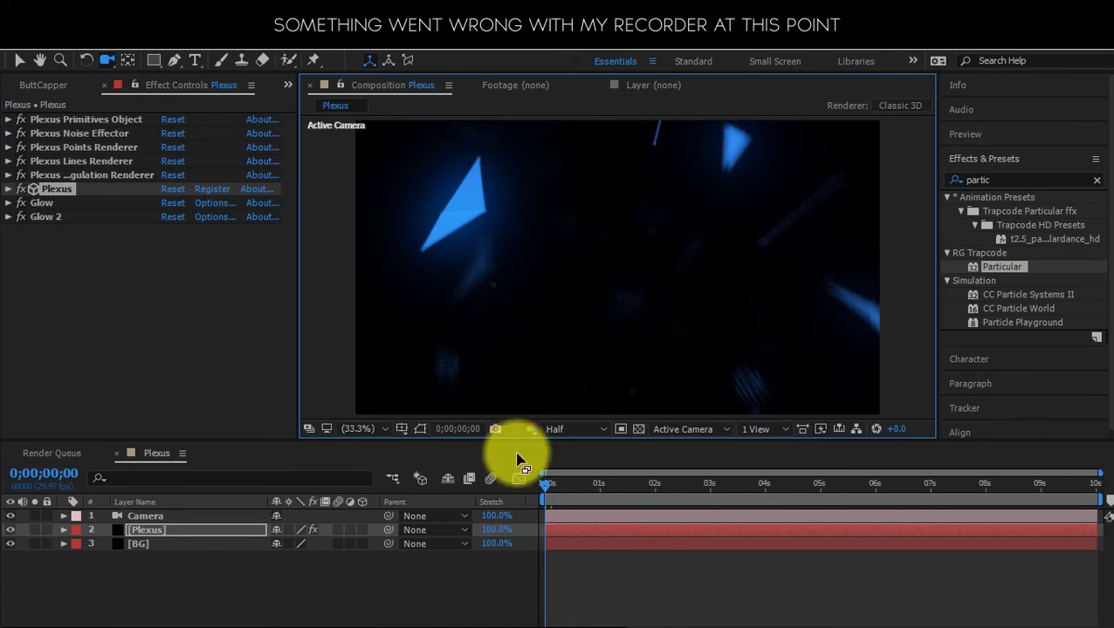
- Create a new black 1920 x 1080 px solid layer named Particulare
left_click(367, 578)
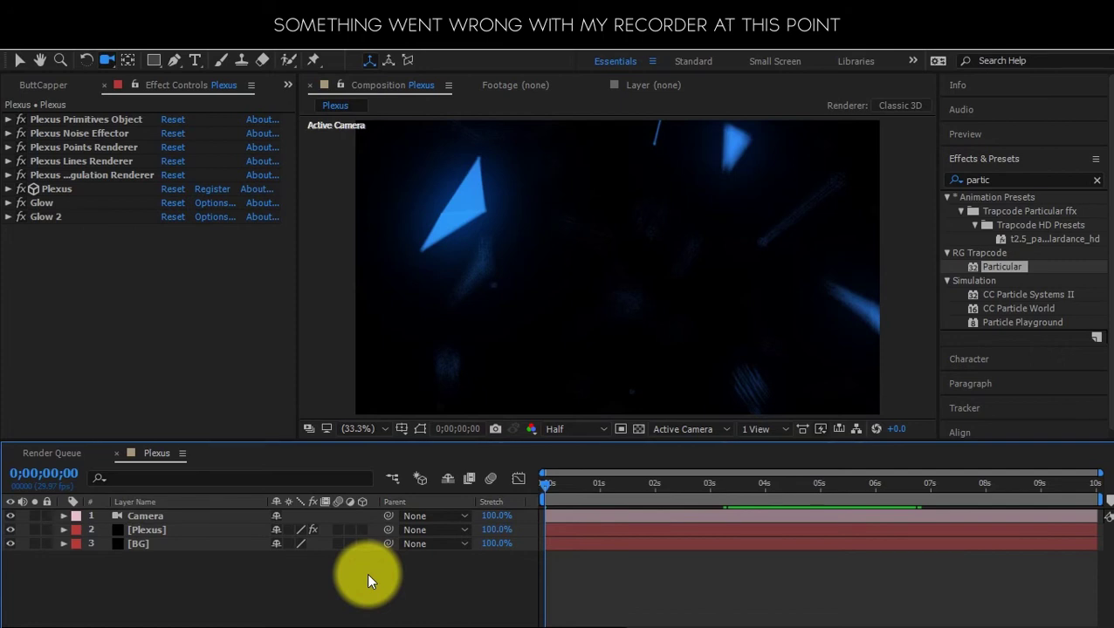
right_click(367, 576)
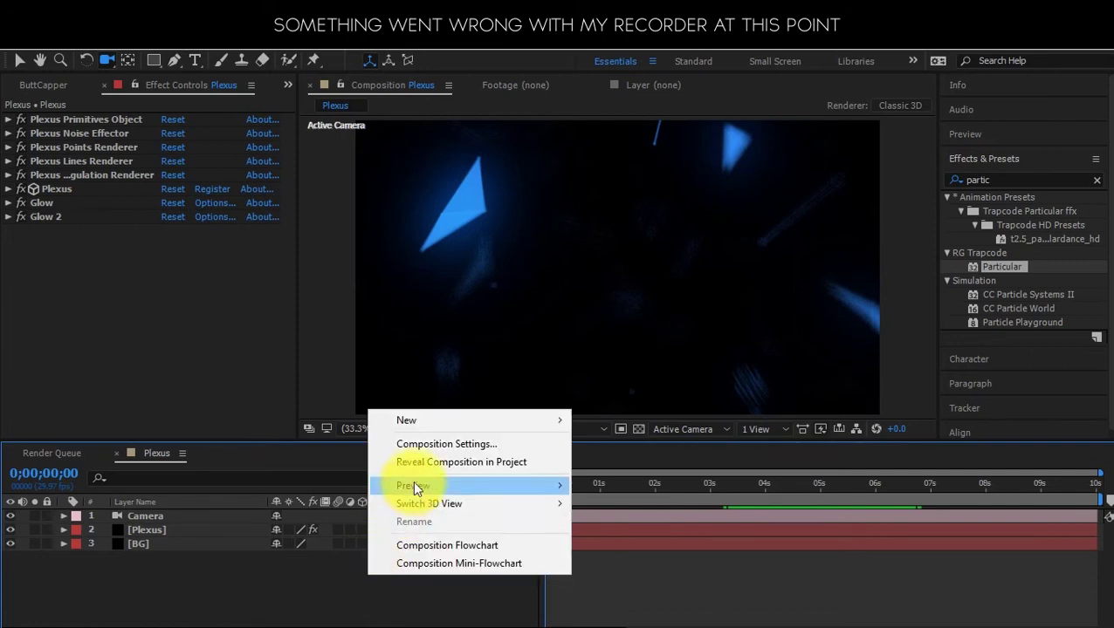
left_click(445, 427)
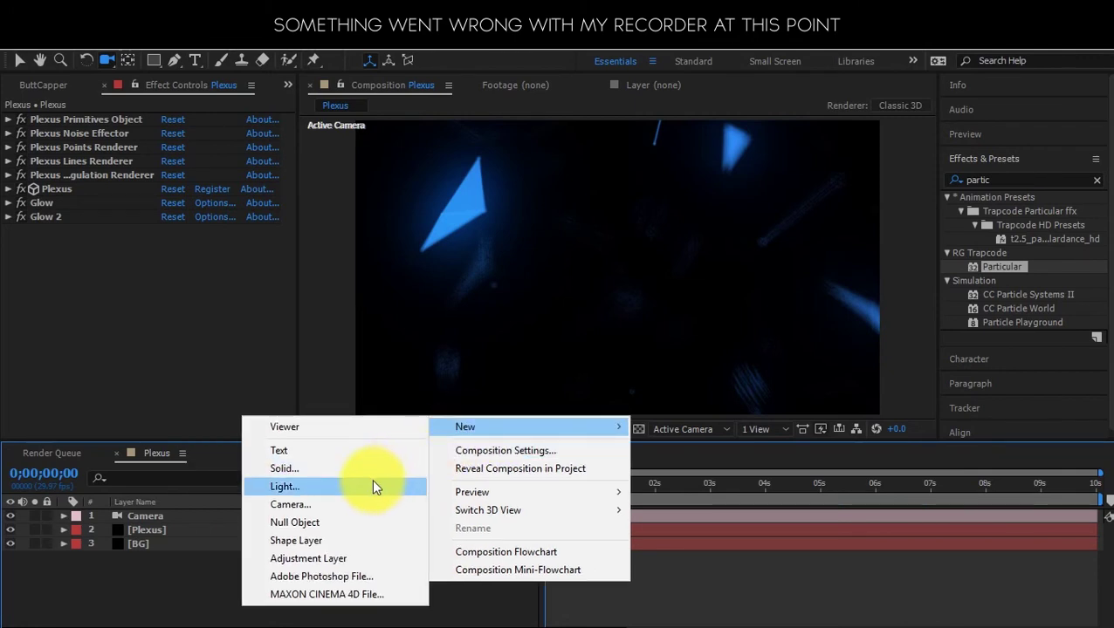
left_click(322, 472)
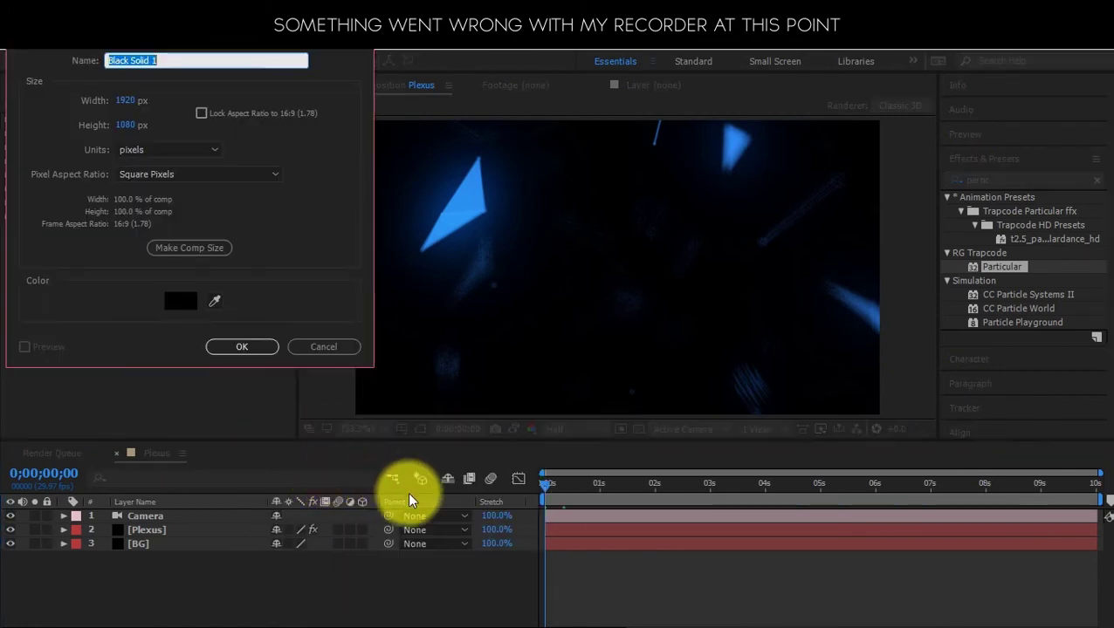
type("Part")
type("ciular")
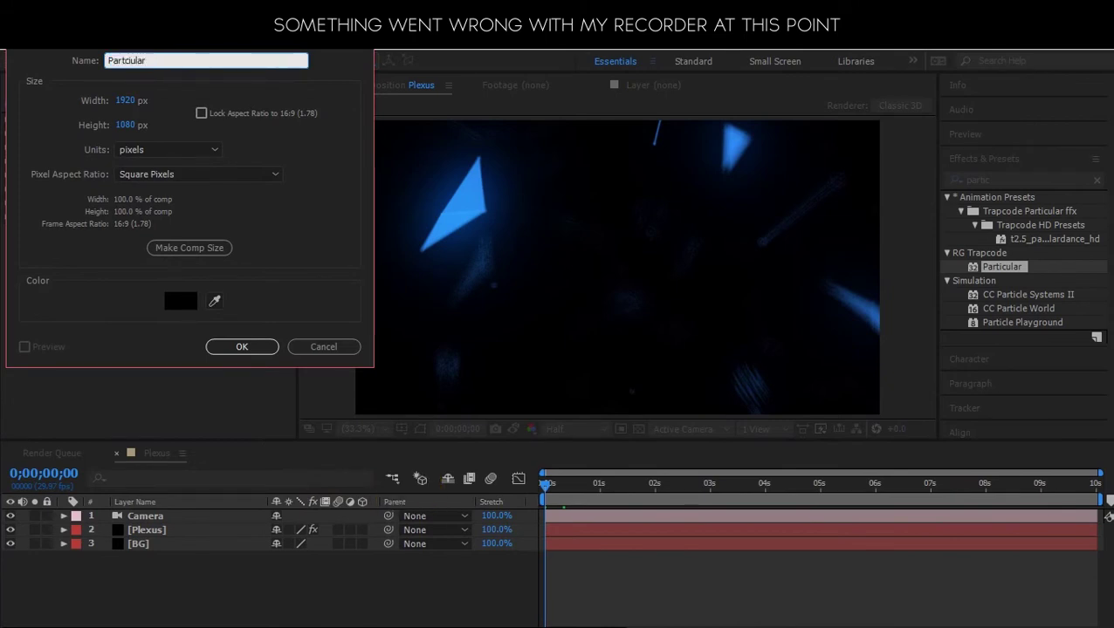
key("BackSpace")
key("BackSpace")
key("BackSpace")
key("BackSpace")
key("BackSpace")
key("BackSpace")
type("iculare")
key("Return")
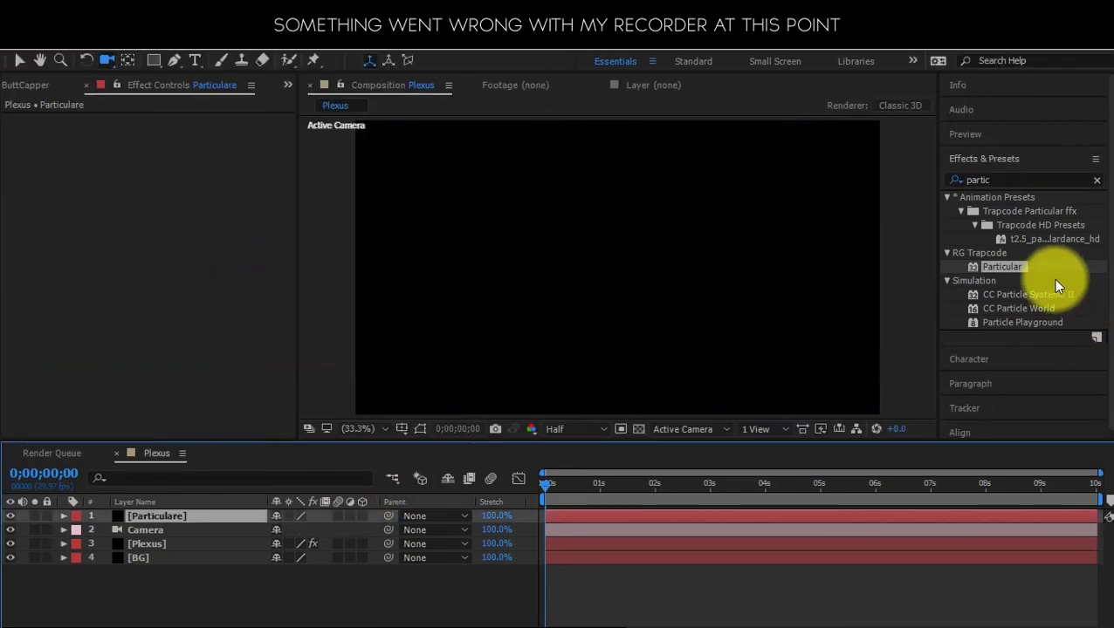
- Apply the RG Trapcode Particular effect to the new solid and rename its layer Particular
left_click_drag(1007, 267, 177, 522)
type("Particular")
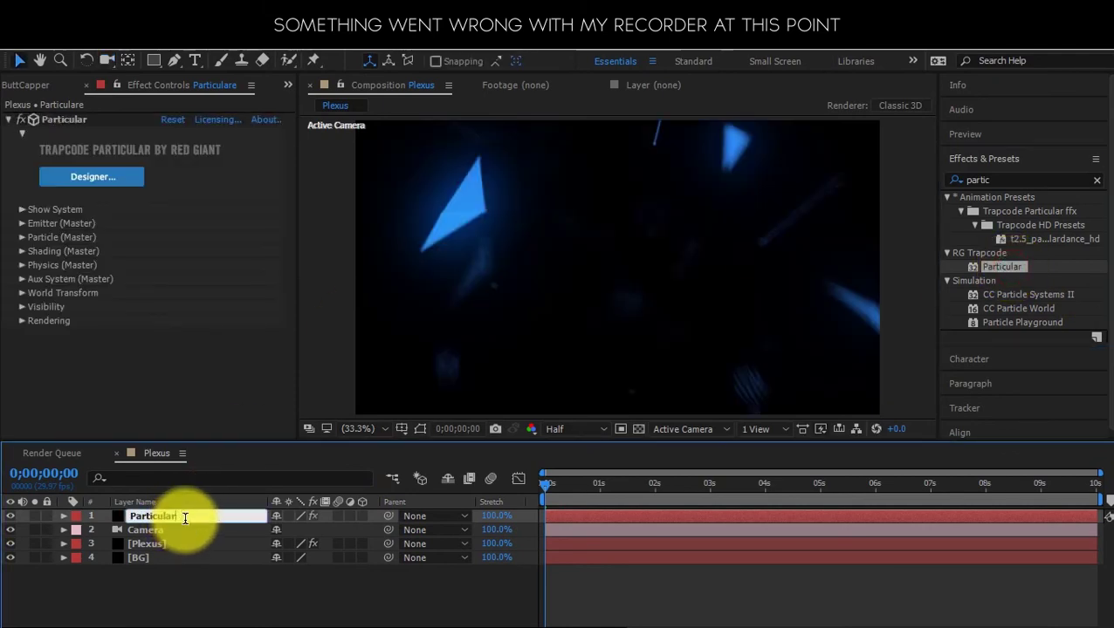
key("Return")
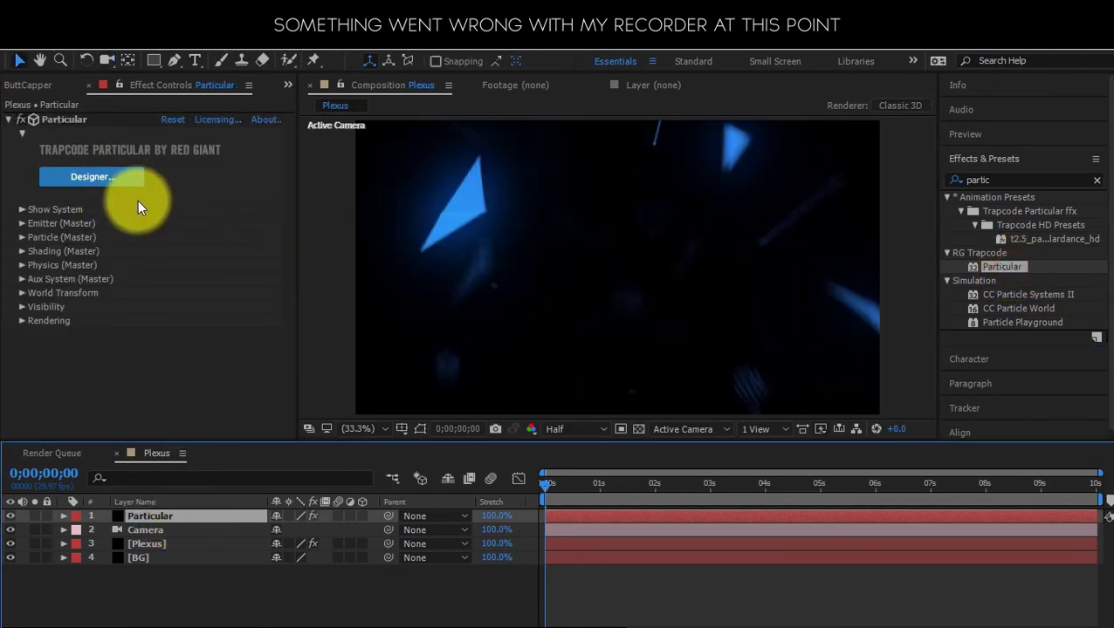
- Set Particular's emitter type to Box and shift its layer earlier in time so particles already fill the first frame
left_click(21, 224)
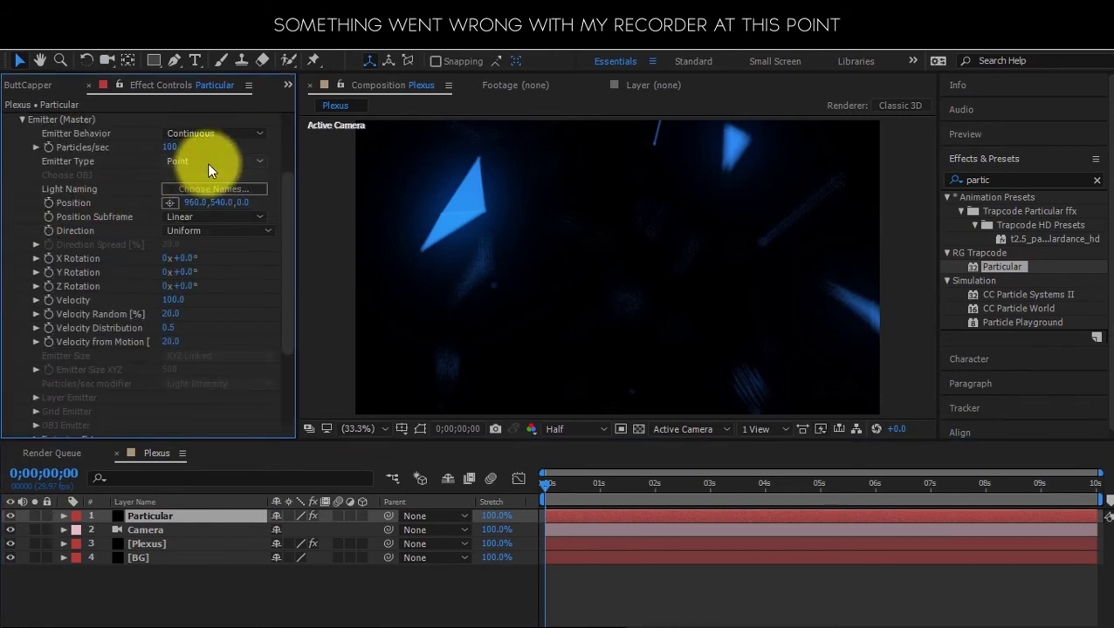
left_click(207, 163)
left_click(202, 196)
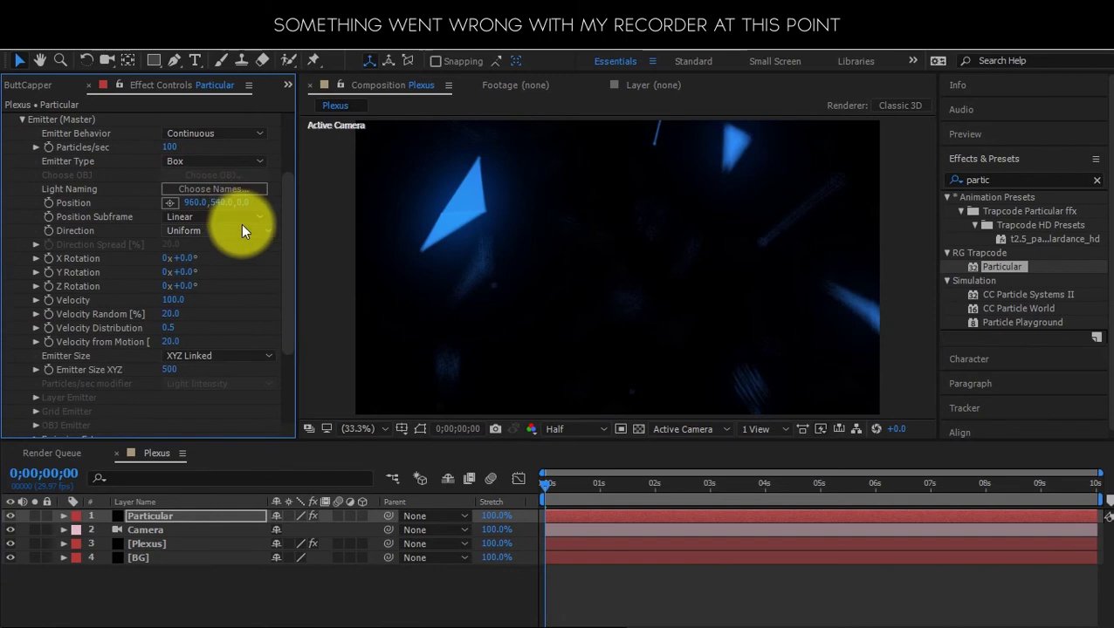
left_click_drag(974, 513, 591, 524)
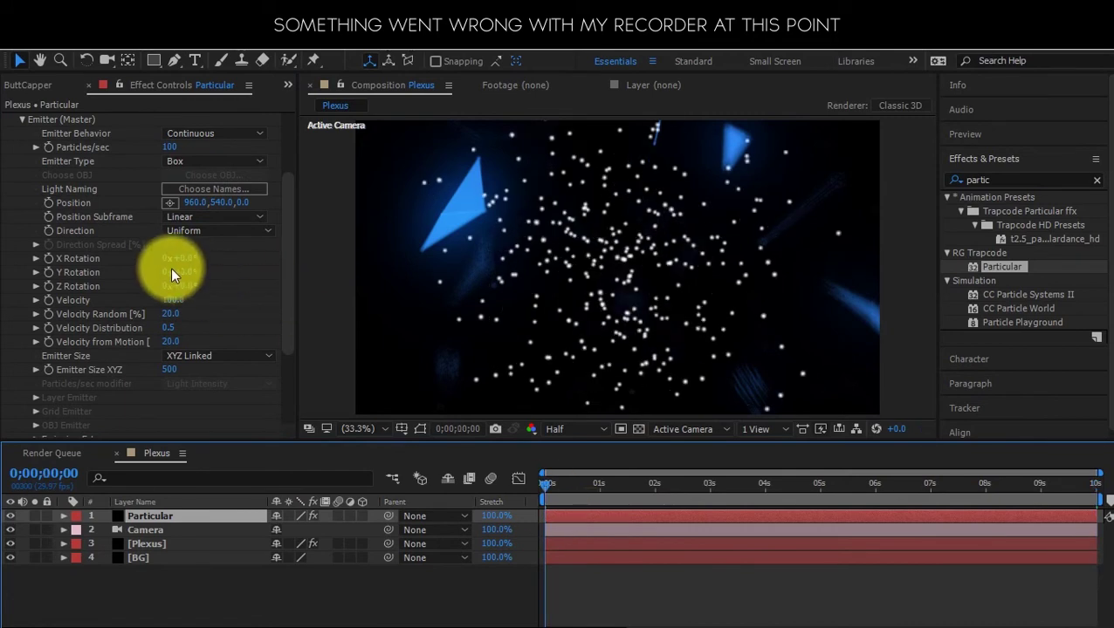
- Set the Particular emitter's XYZ size to 5000 and collapse the emitter settings
left_click(175, 370)
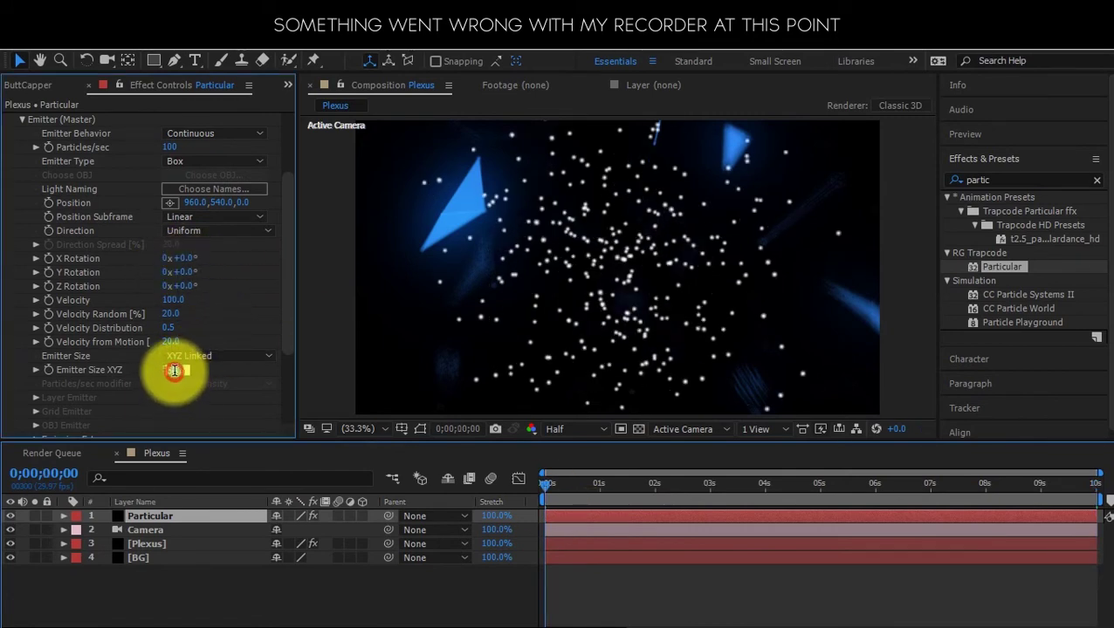
type("5000")
left_click(368, 479)
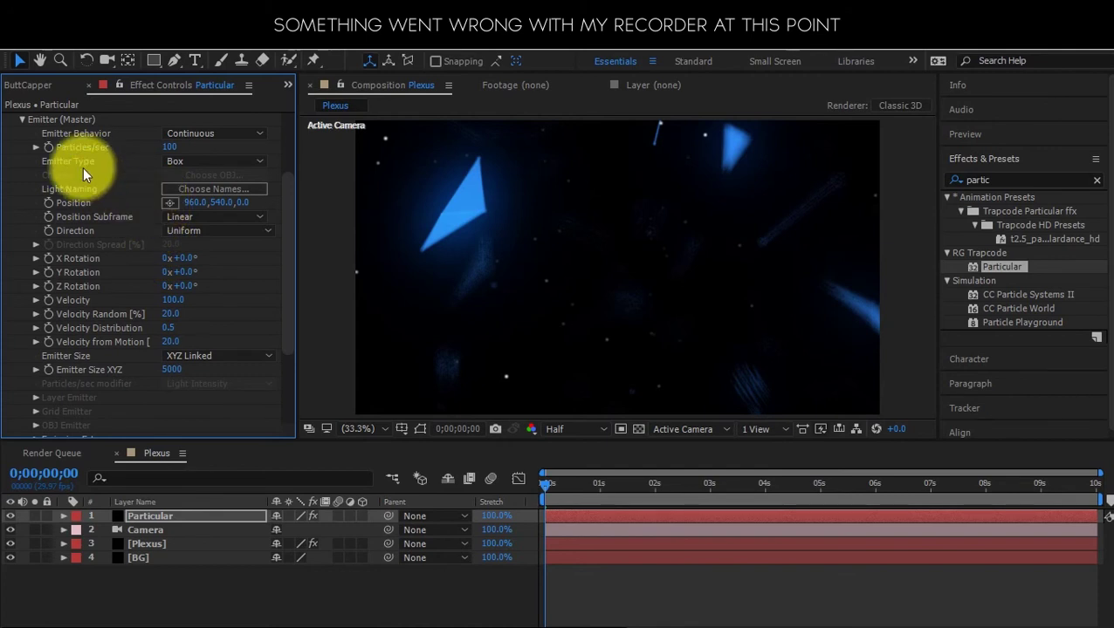
left_click(22, 118)
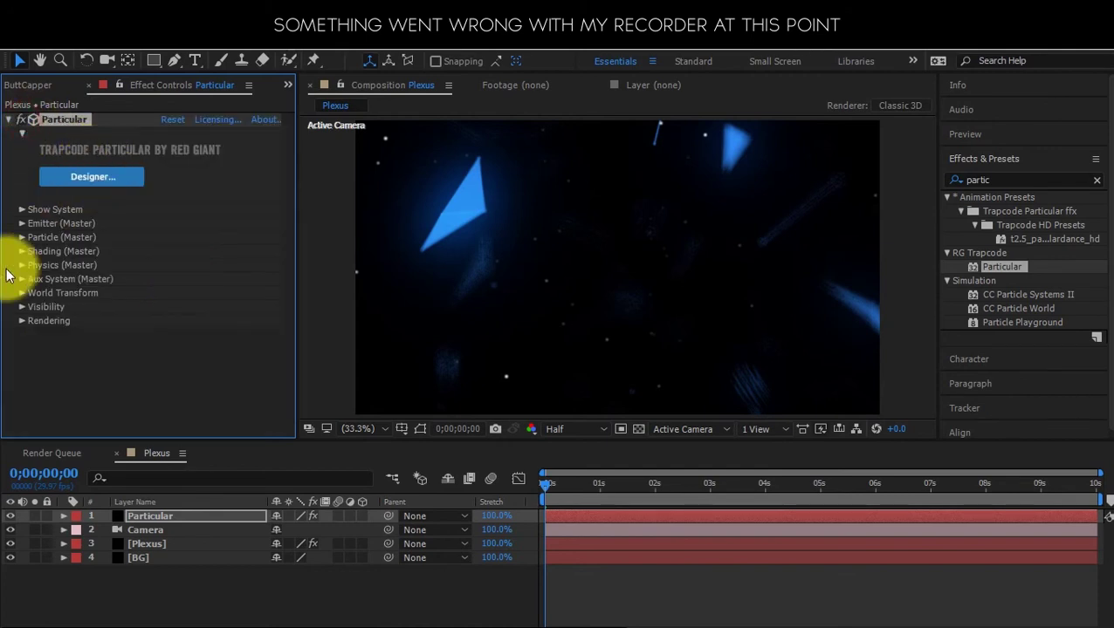
left_click(22, 223)
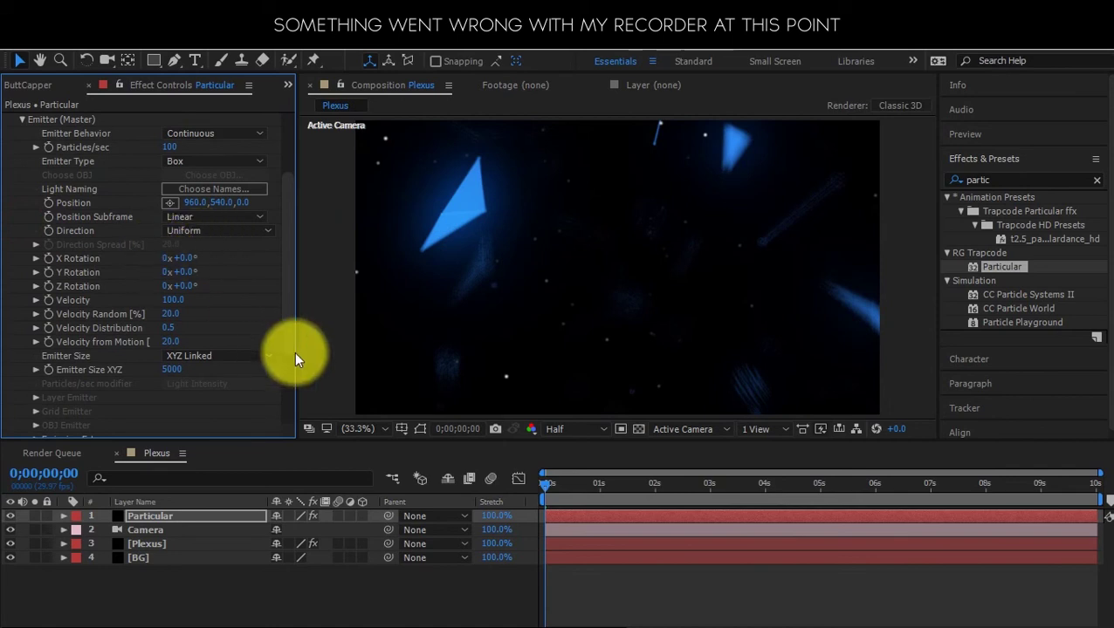
left_click(22, 118)
- Set the particle life to 4 seconds, the size to 3 and the size randomness to 50%
left_click(22, 237)
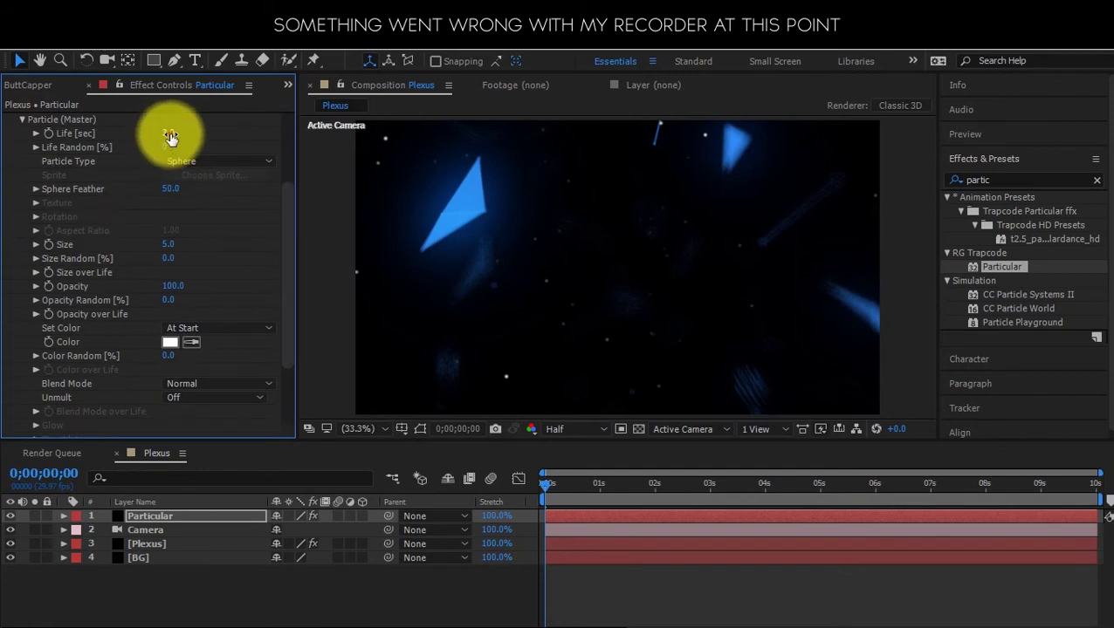
type("4")
key("Return")
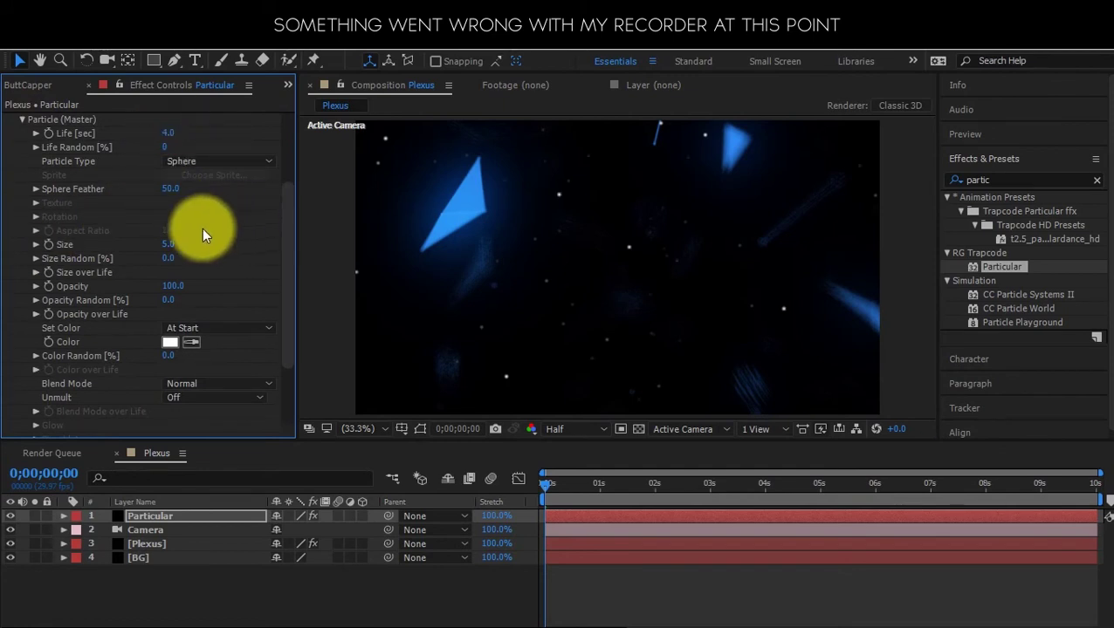
left_click(168, 245)
type("3")
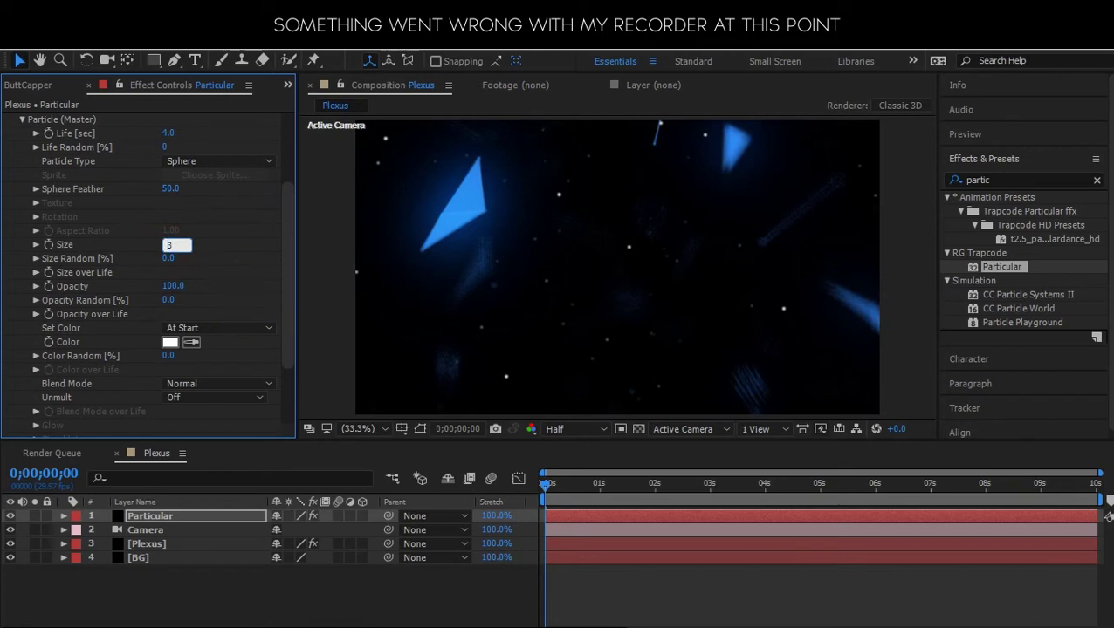
left_click(167, 260)
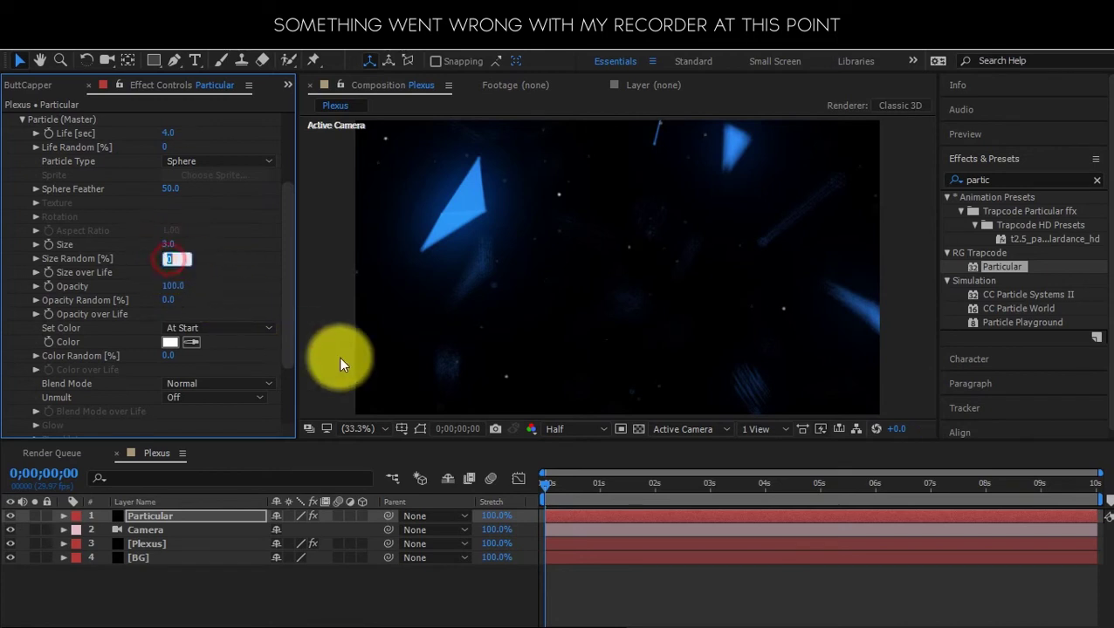
type("50")
key("Return")
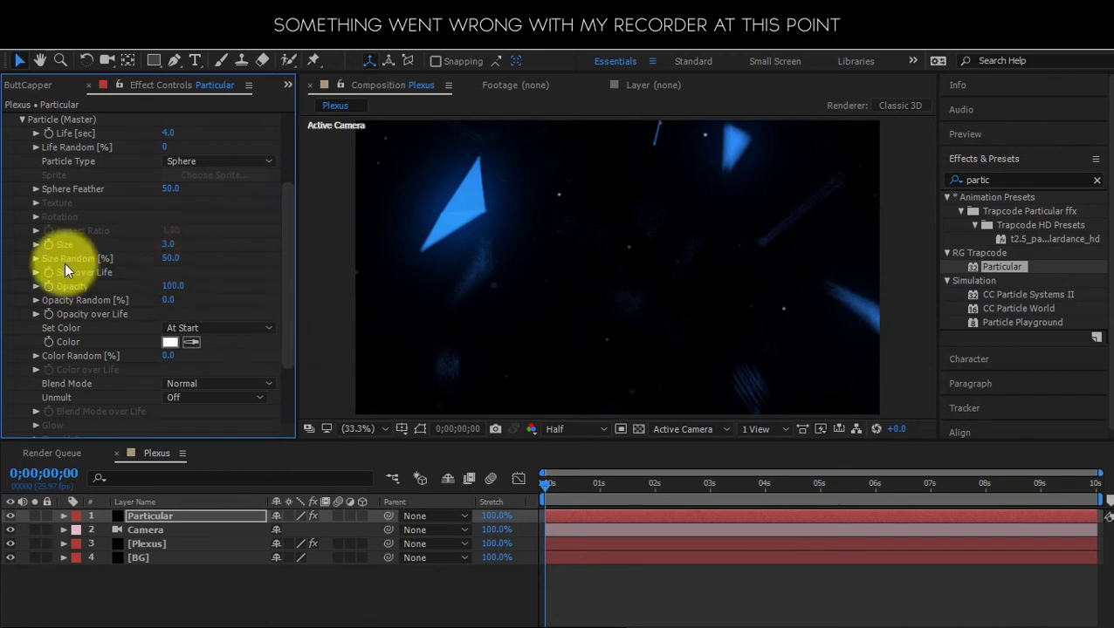
- Apply the preset curve that rises at the start and falls at the end to the particles' size over life
left_click(35, 272)
left_click_drag(300, 288, 353, 281)
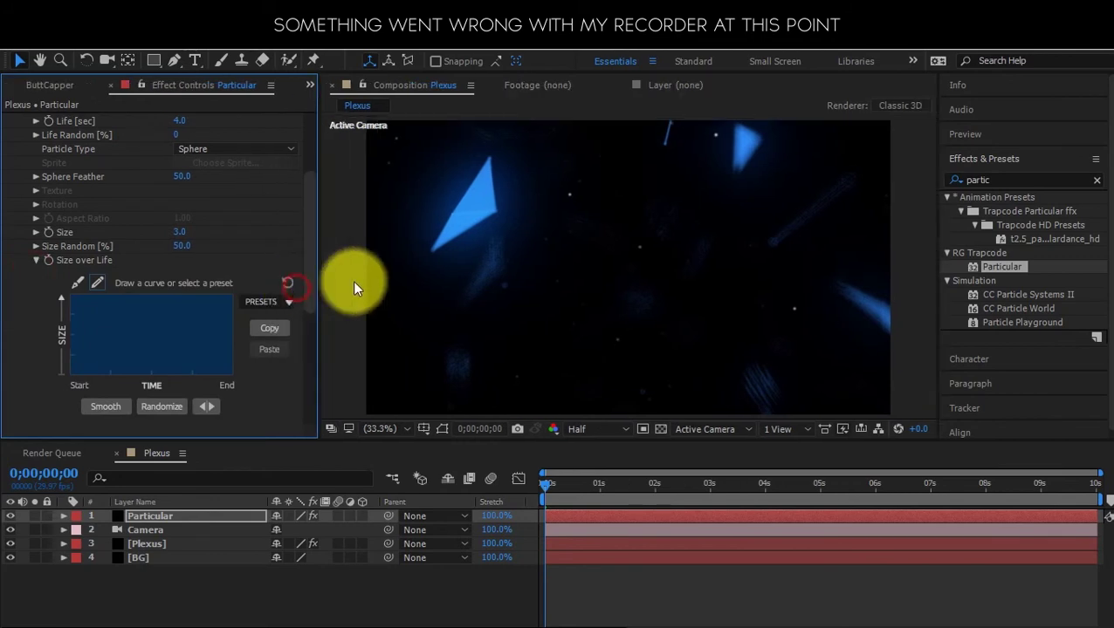
left_click(279, 302)
left_click(277, 371)
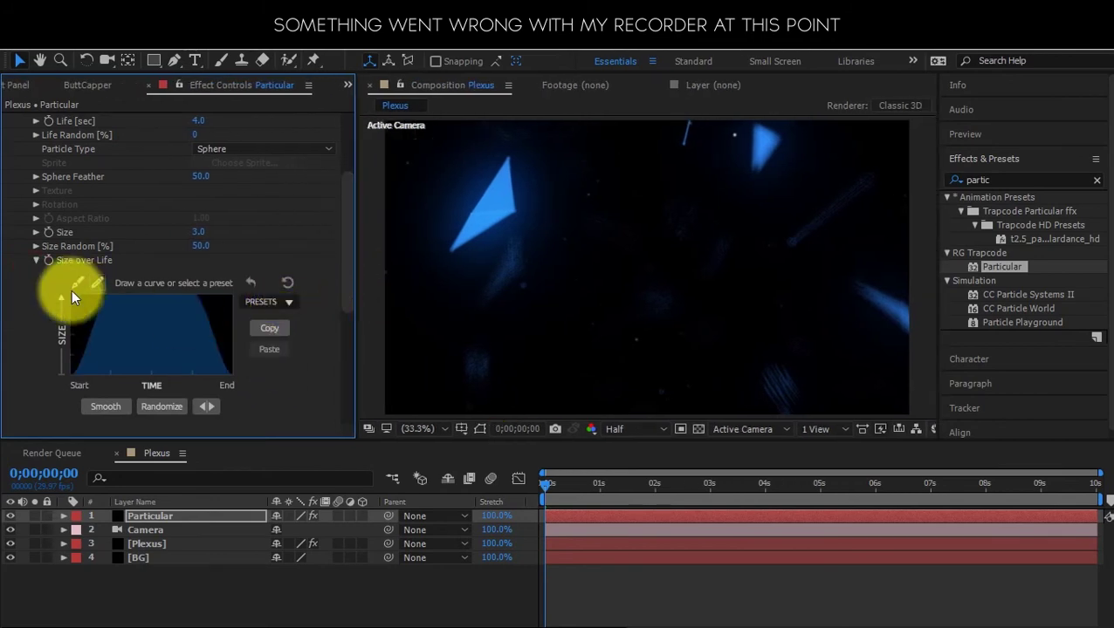
left_click(35, 261)
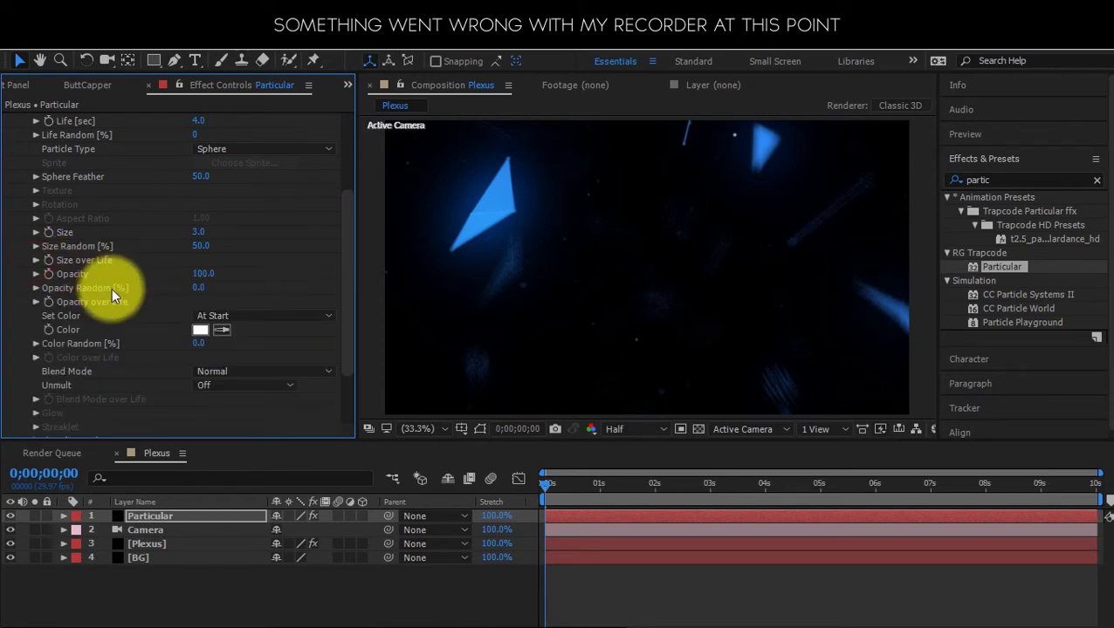
- Set particle opacity to 75 with 50% randomness and apply the rise-and-fall preset curve to opacity over life
left_click(203, 274)
type("75")
key("Return")
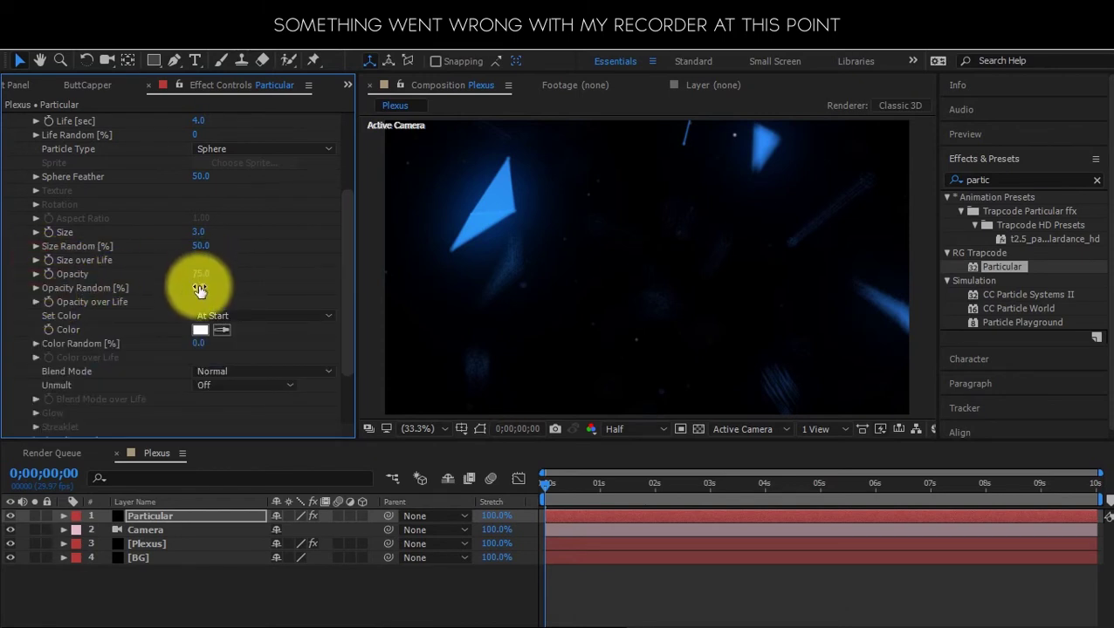
left_click(202, 288)
type("50")
key("Return")
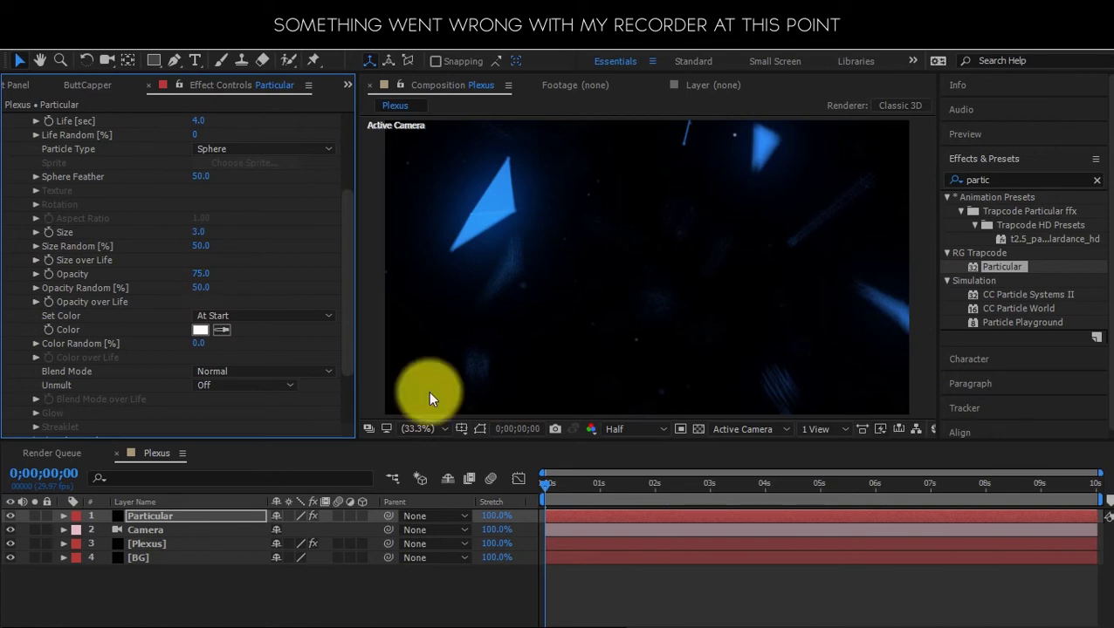
left_click(36, 302)
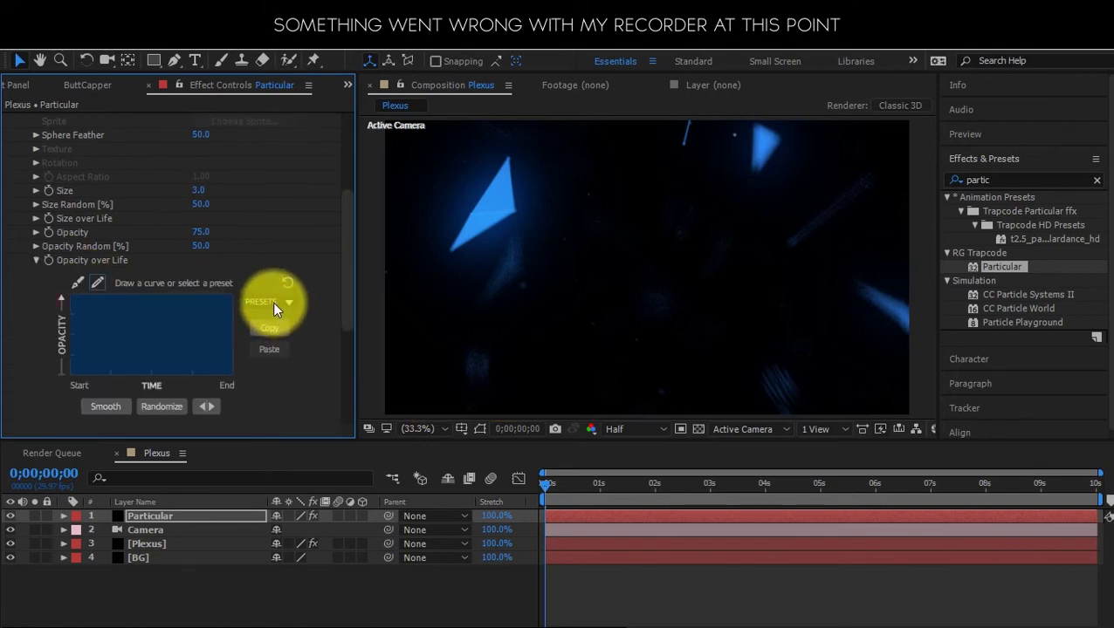
left_click(282, 373)
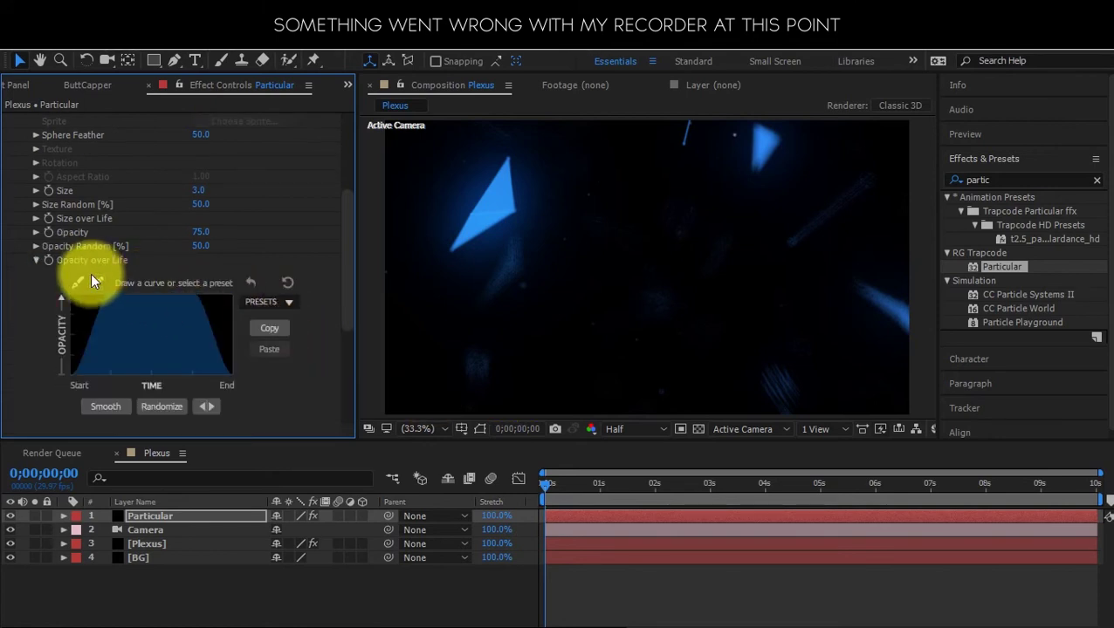
- Collapse the opacity-over-life curve and set the Particular particle color to light blue 8FDEFF
left_click(36, 260)
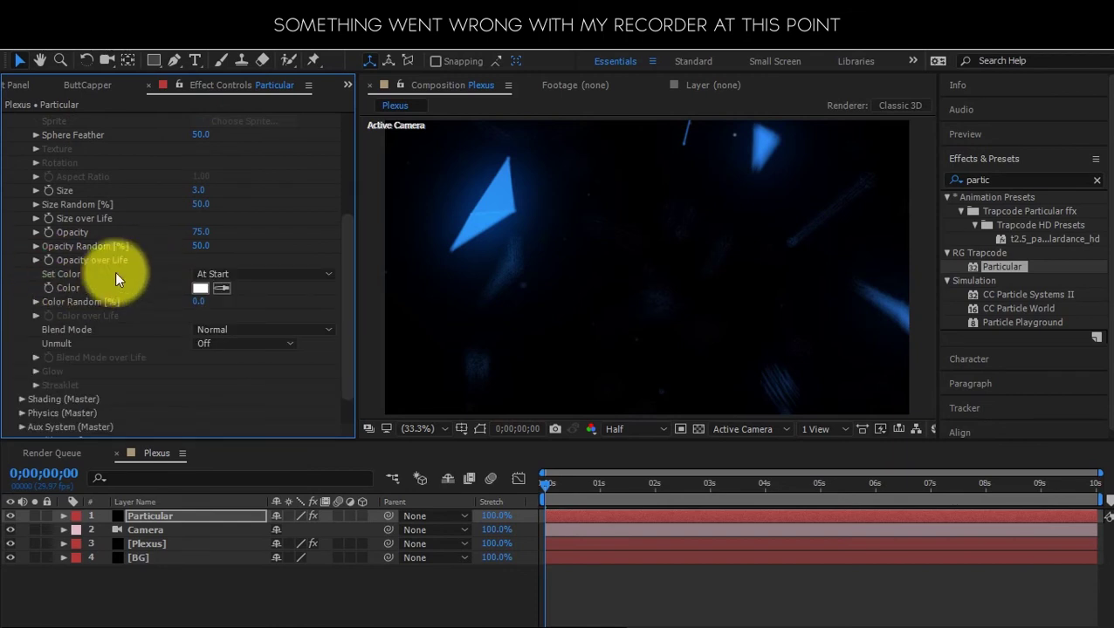
left_click(202, 287)
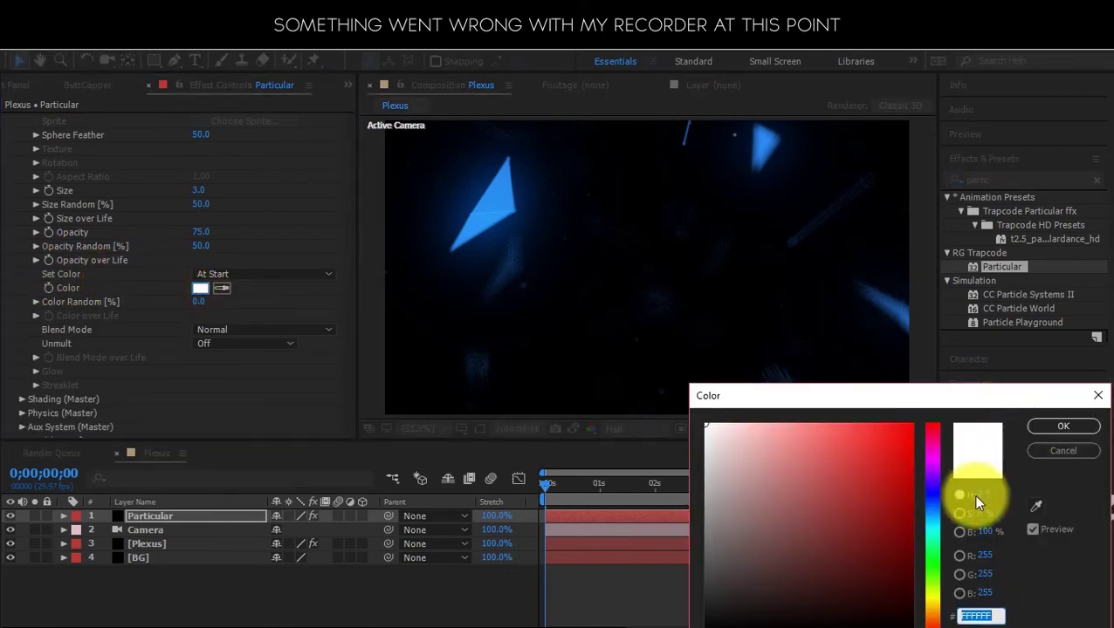
left_click(932, 516)
left_click_drag(850, 442, 793, 385)
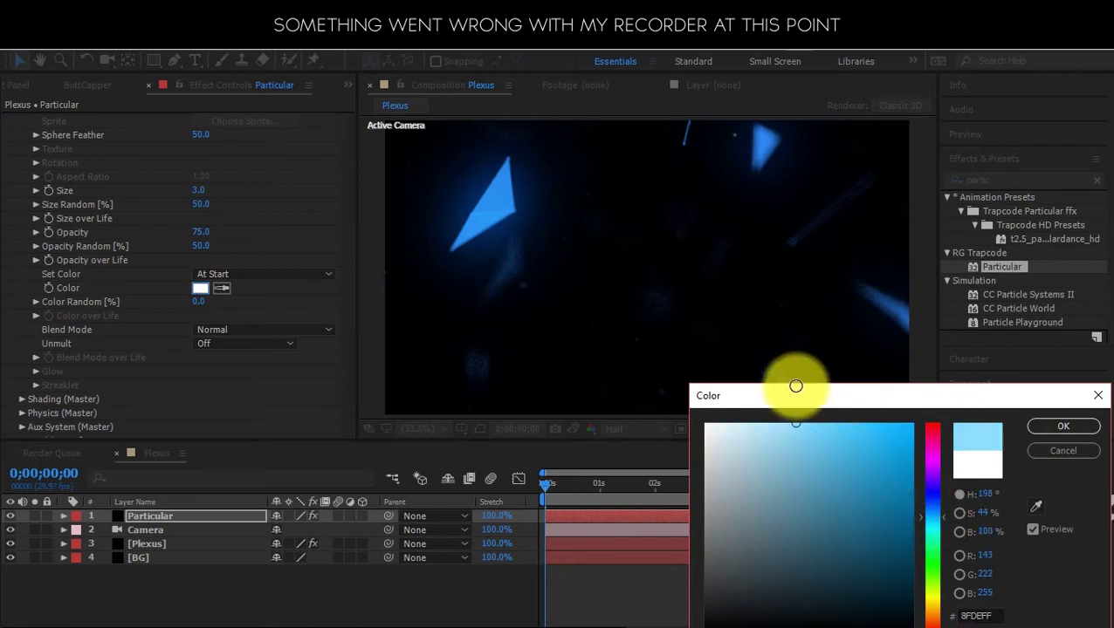
left_click(1062, 426)
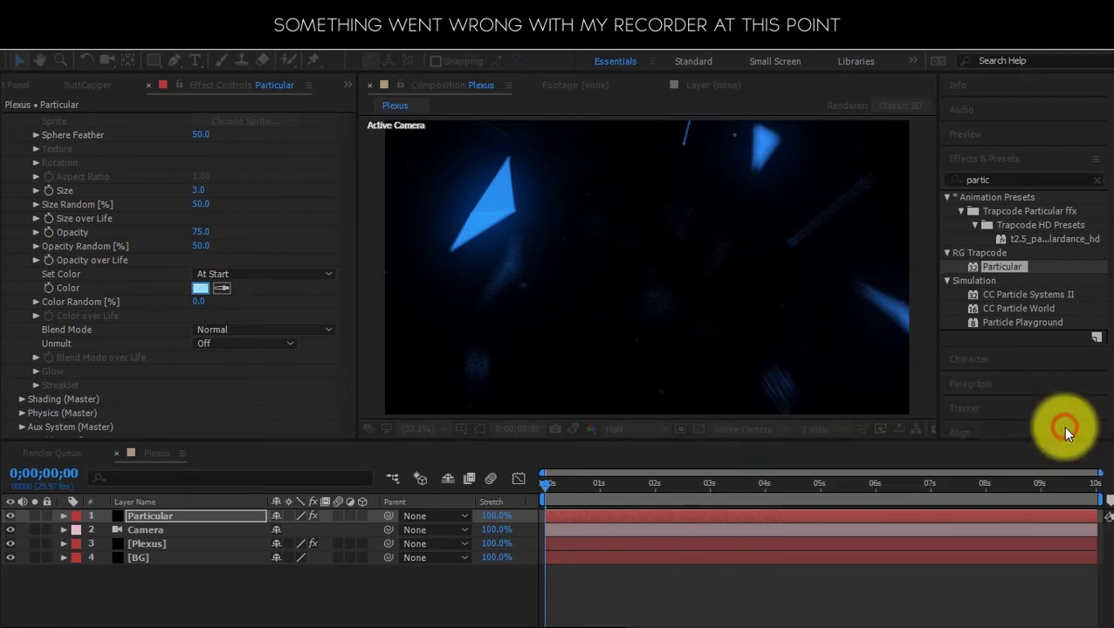
- Find the Stylize Glow effect and apply it to the Particular layer, with the Particular settings collapsed
left_click(969, 180)
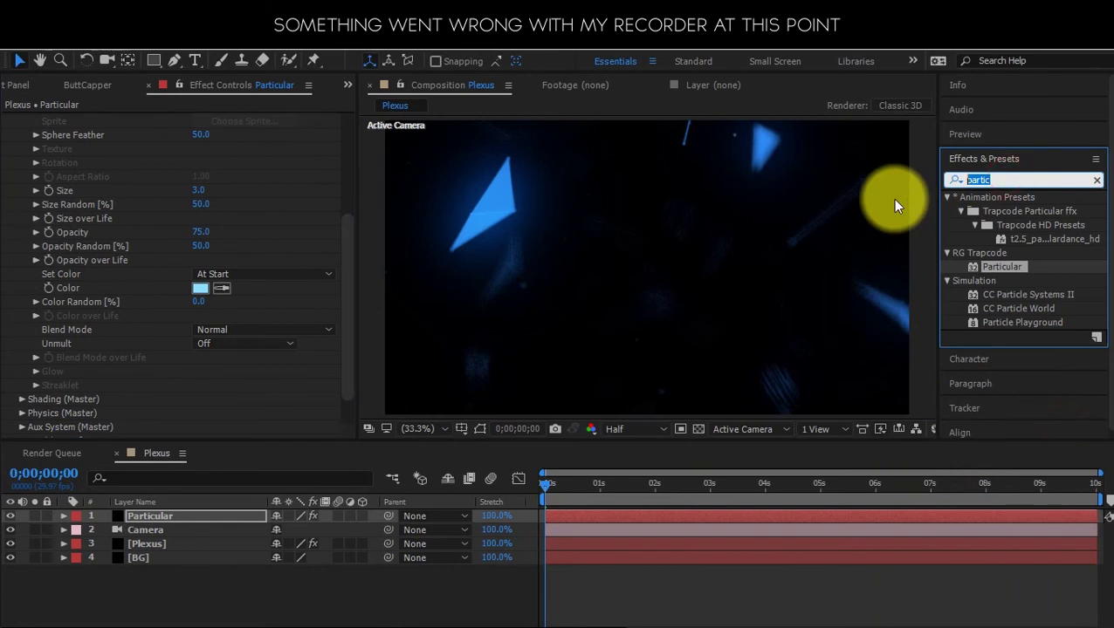
type("c")
key("BackSpace")
type("glow")
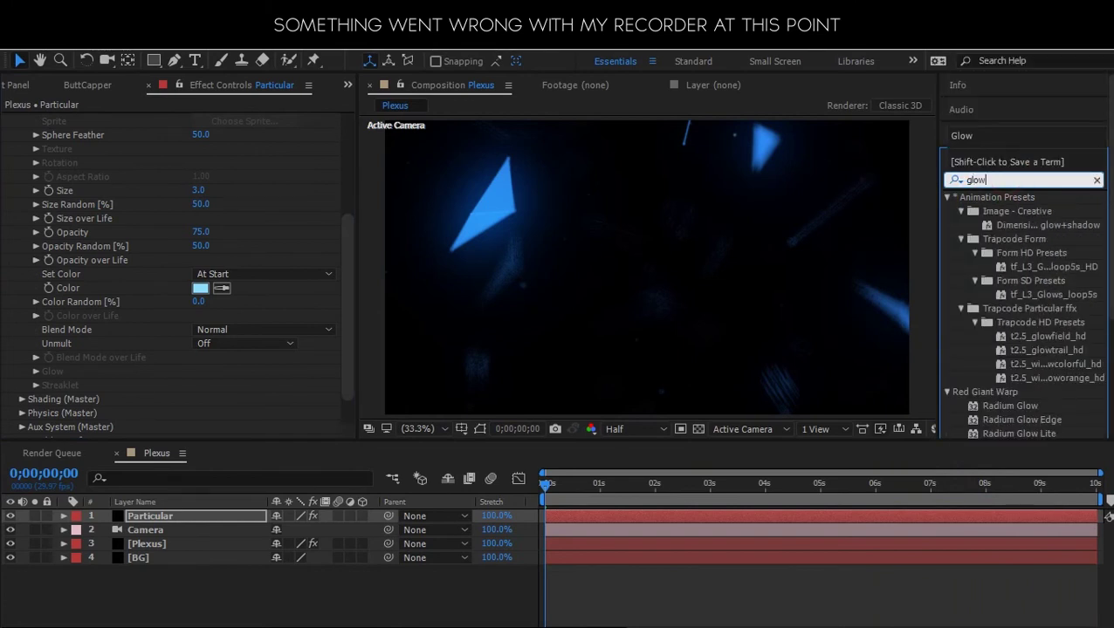
scroll(1043, 294, "down", 5)
scroll(82, 205, "up", 5)
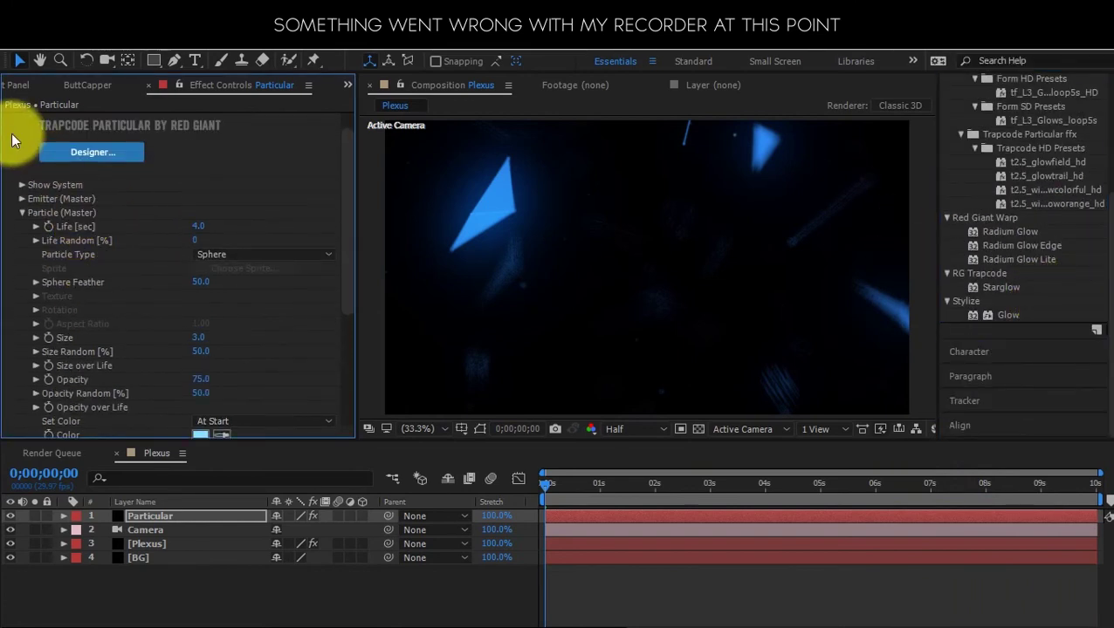
left_click(9, 119)
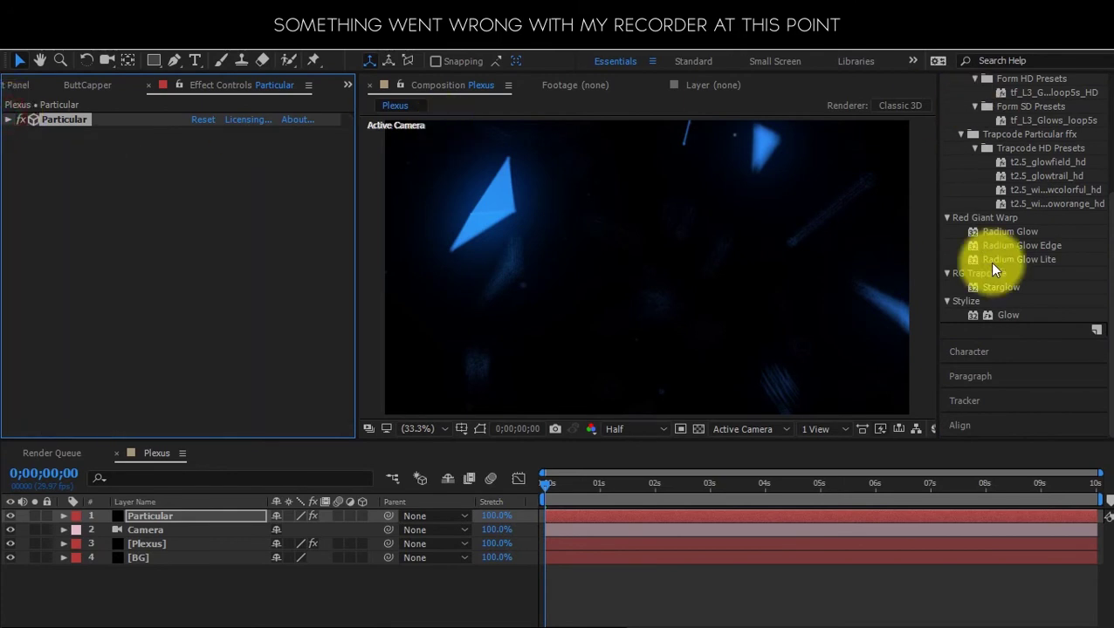
double_click(1012, 315)
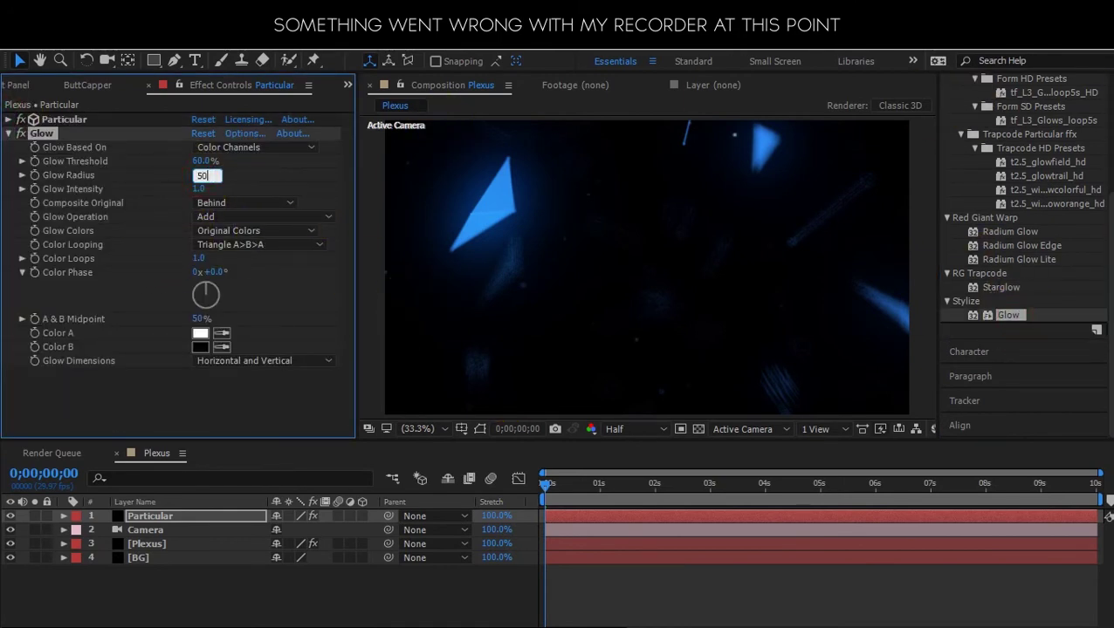
- Set the Glow effect's radius to 50 and its threshold to 30%
left_click(200, 161)
type("30")
left_click(204, 166)
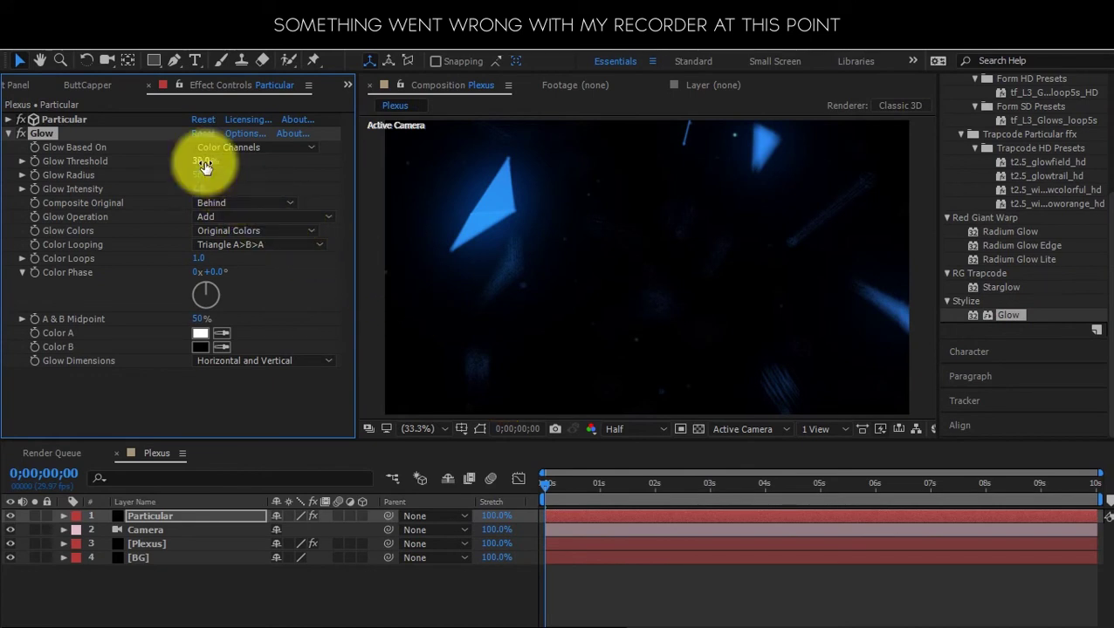
- Duplicate the Glow effect and set the copy's radius to 300 and threshold to 50%
key("ctrl+d")
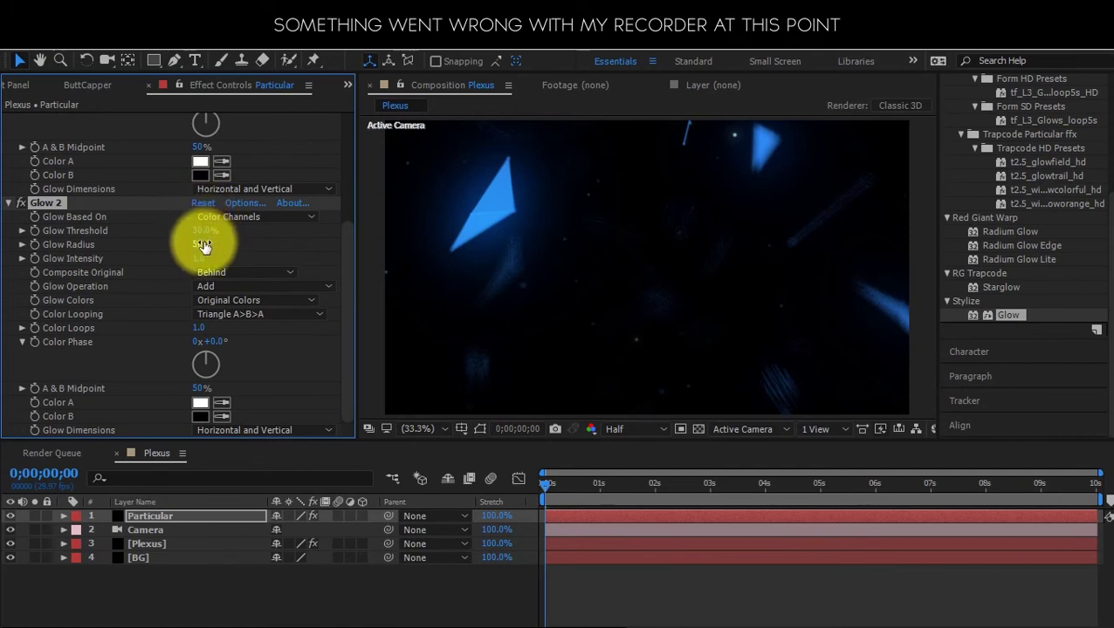
type("300")
key("Return")
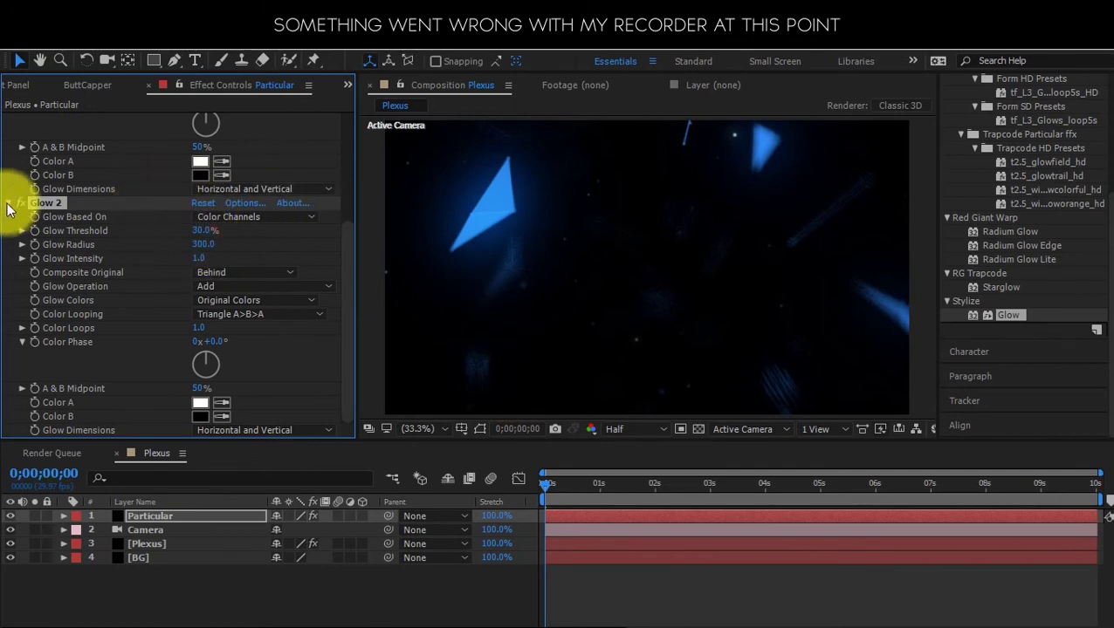
left_click(201, 230)
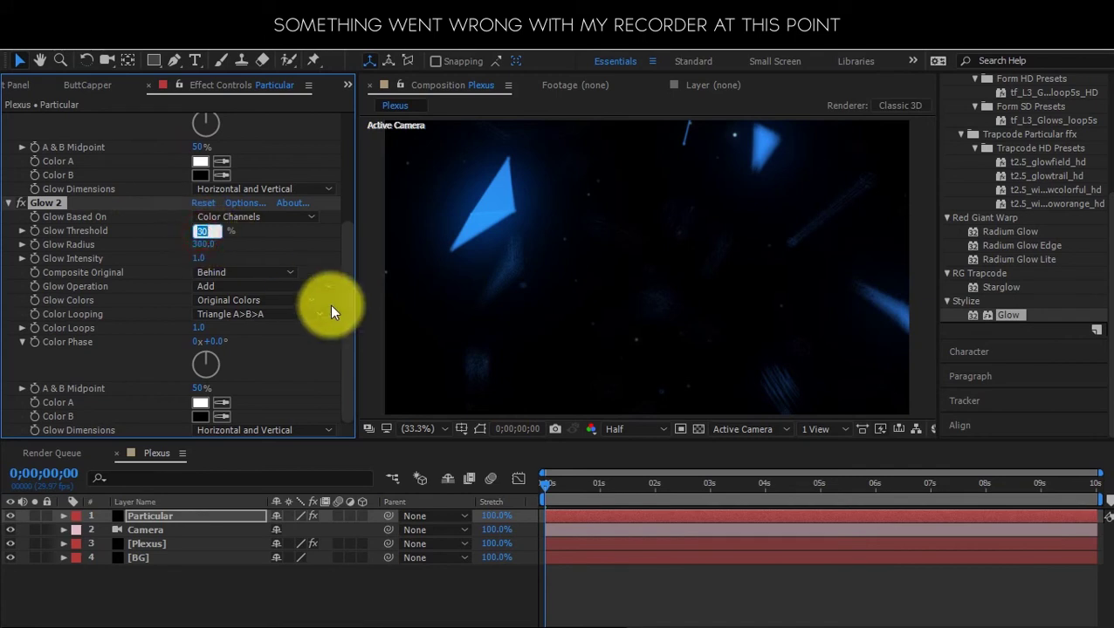
type("50")
key("Return")
- Set the first Glow's threshold to 50% and collapse all effects on the Particular layer
scroll(289, 288, "up", 5)
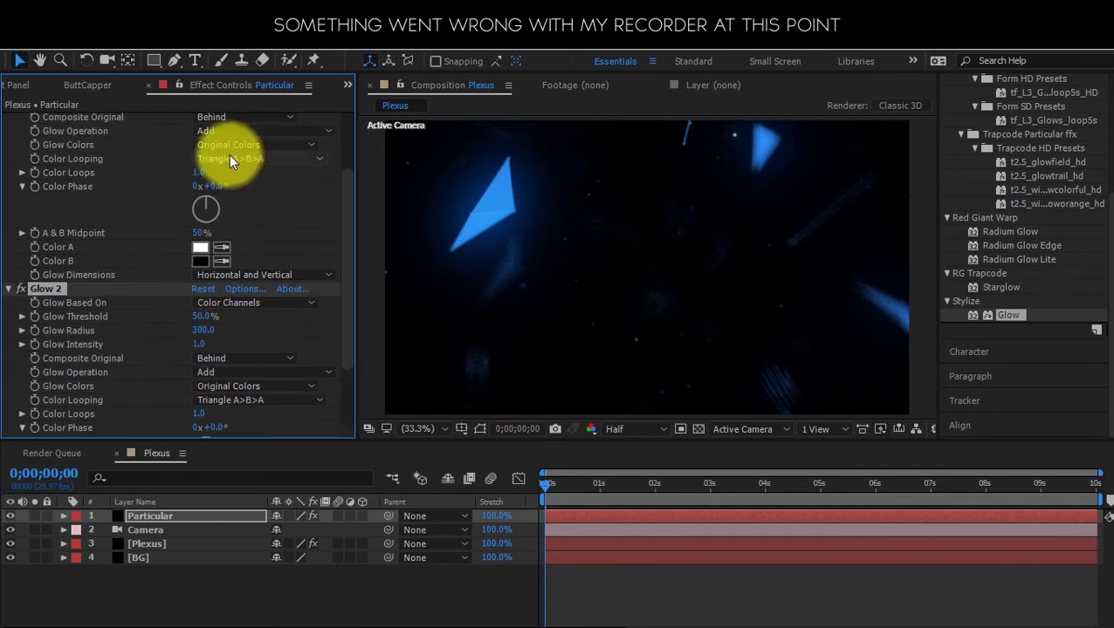
scroll(226, 161, "up", 3)
left_click(200, 161)
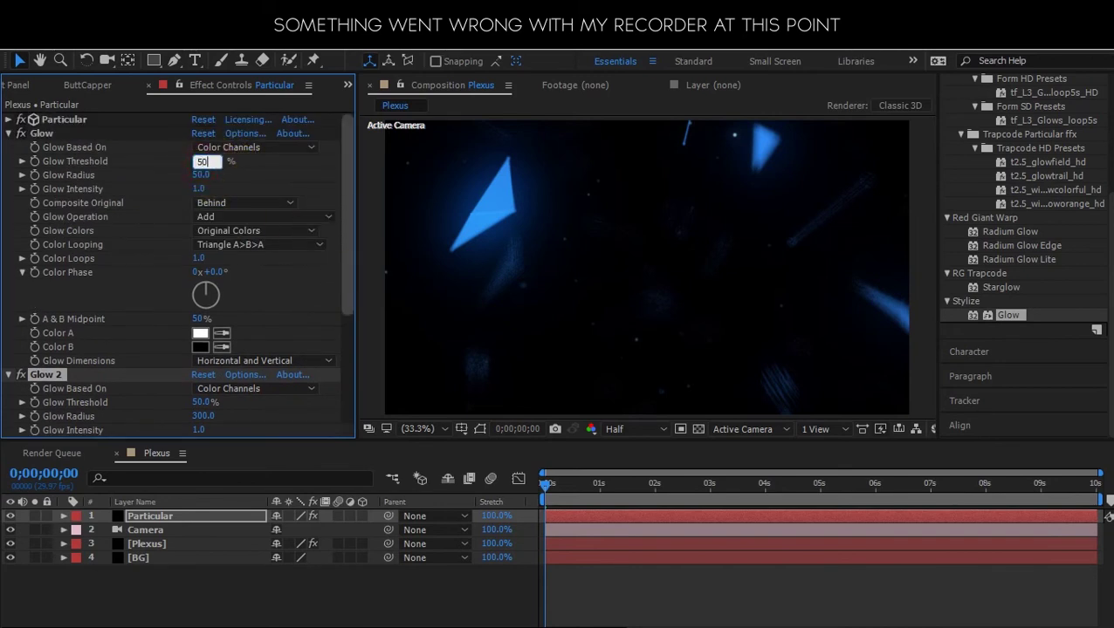
key("Return")
left_click(35, 134)
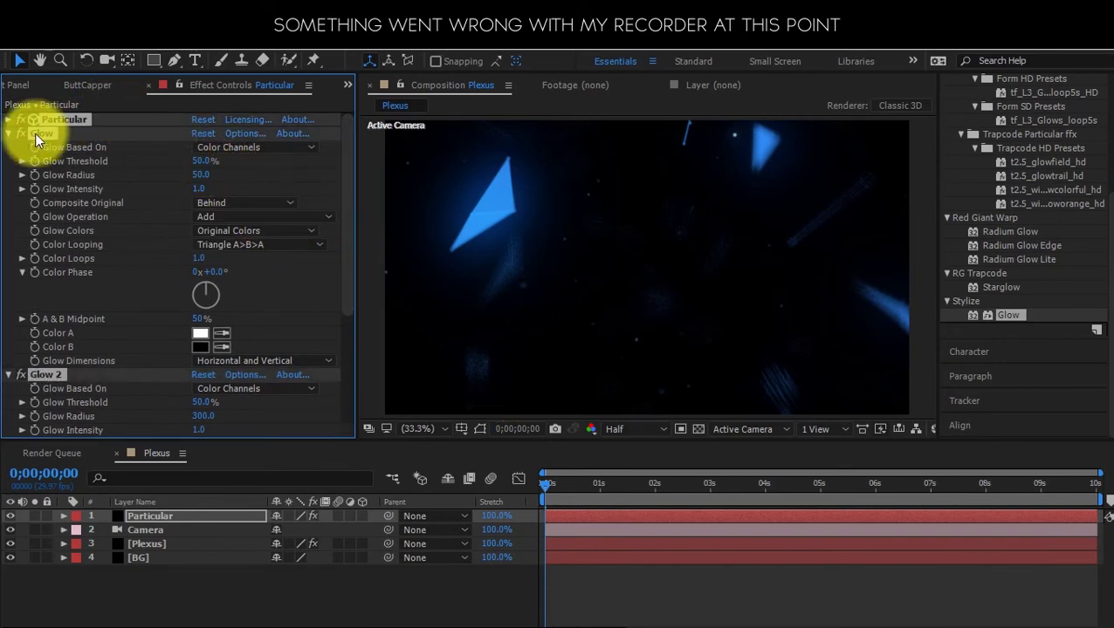
key("ctrl+grave")
left_click(156, 216)
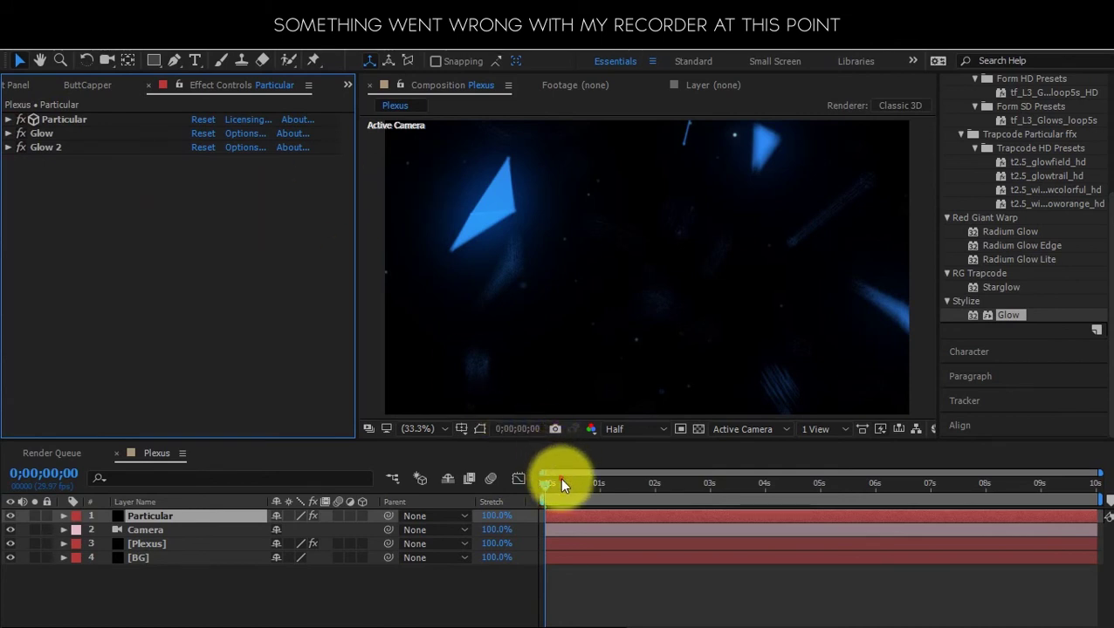
- Scrub the timeline to 0;00;03;24 and set the gravity in Particular's physics settings to 50
left_click_drag(563, 480, 755, 480)
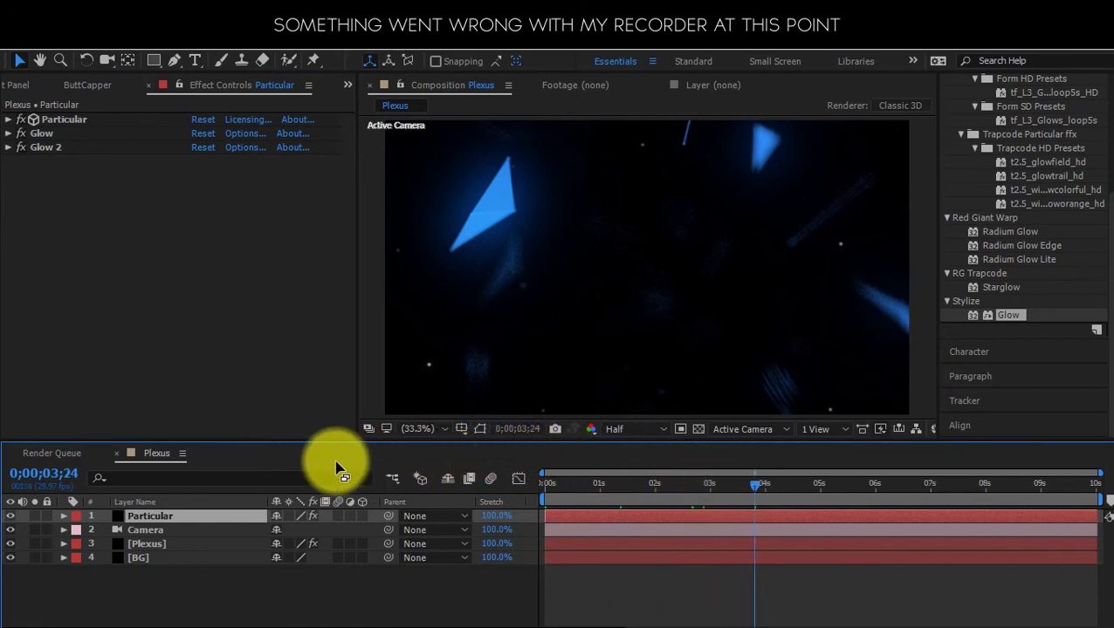
left_click(144, 543)
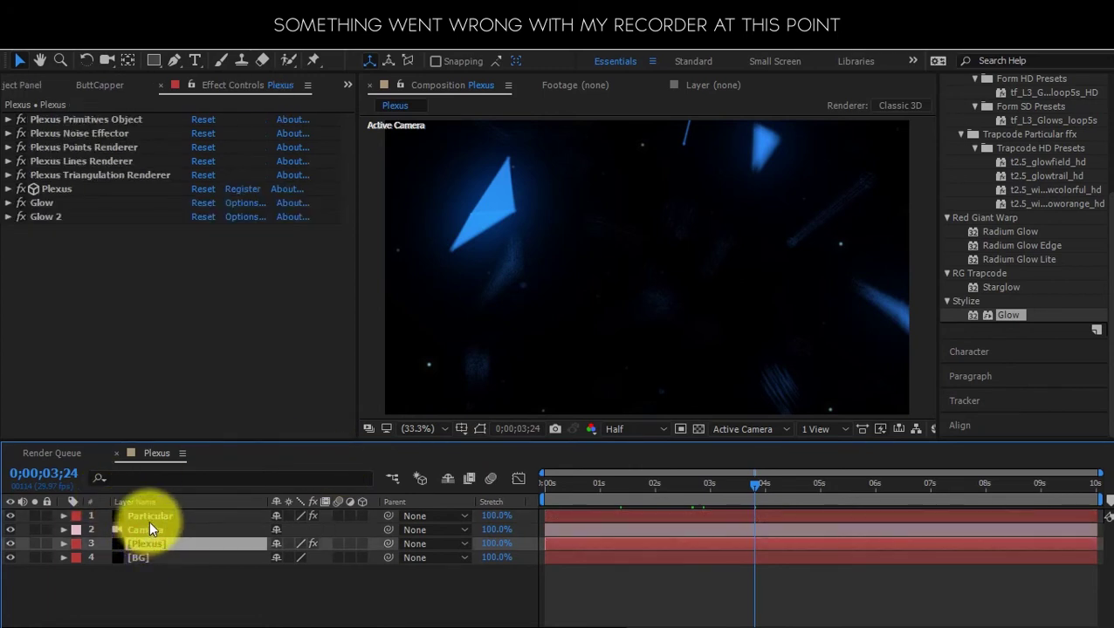
left_click(148, 516)
left_click(10, 119)
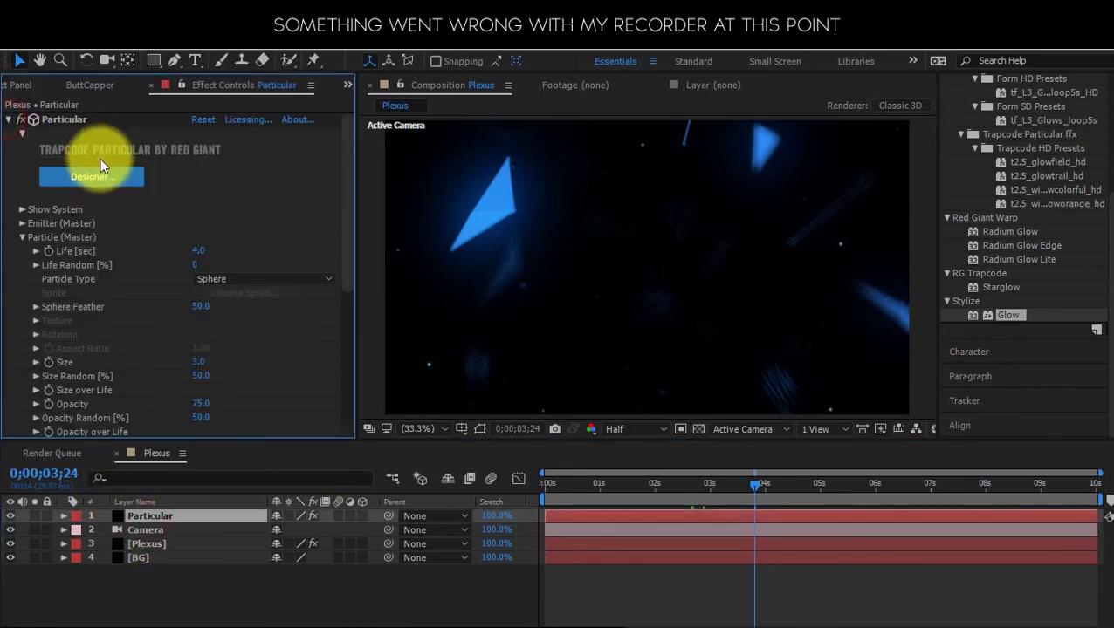
left_click(26, 237)
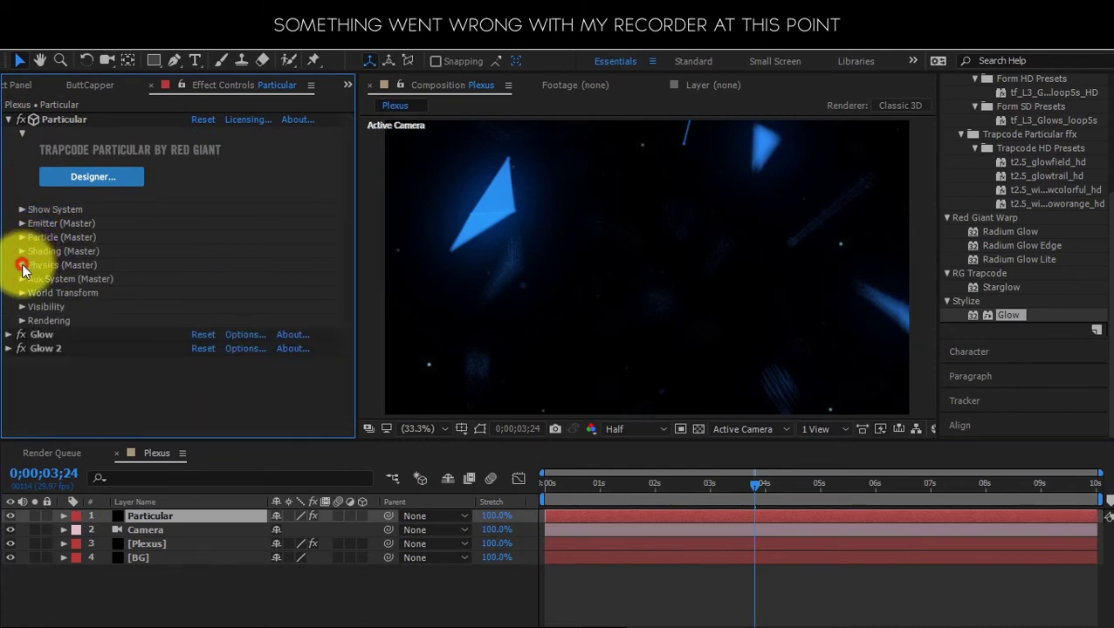
left_click(23, 266)
left_click(201, 293)
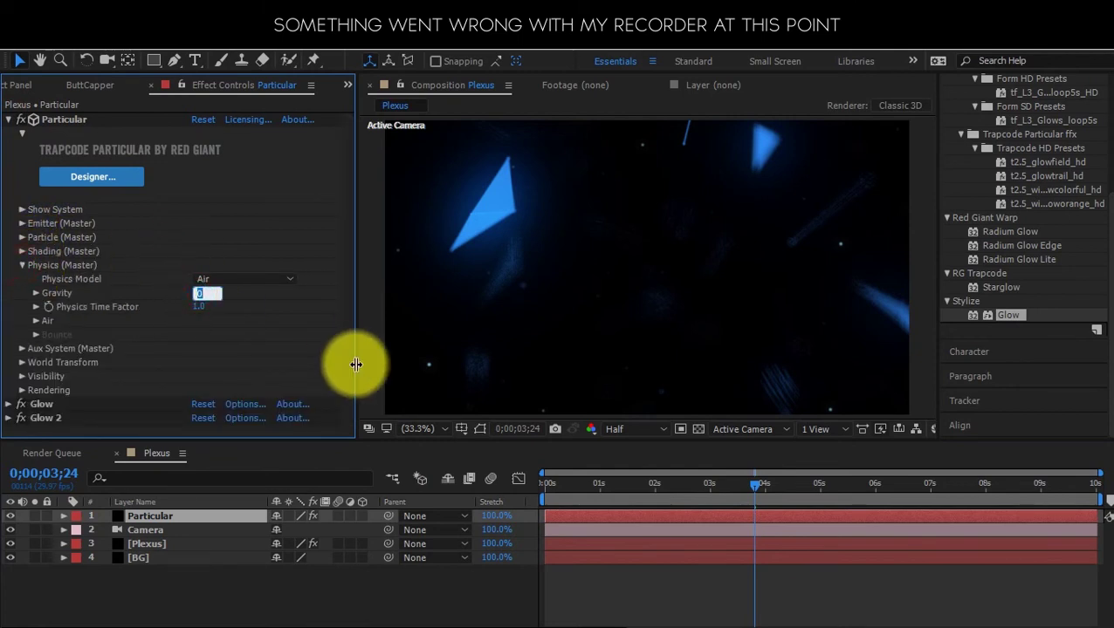
type("50")
key("Return")
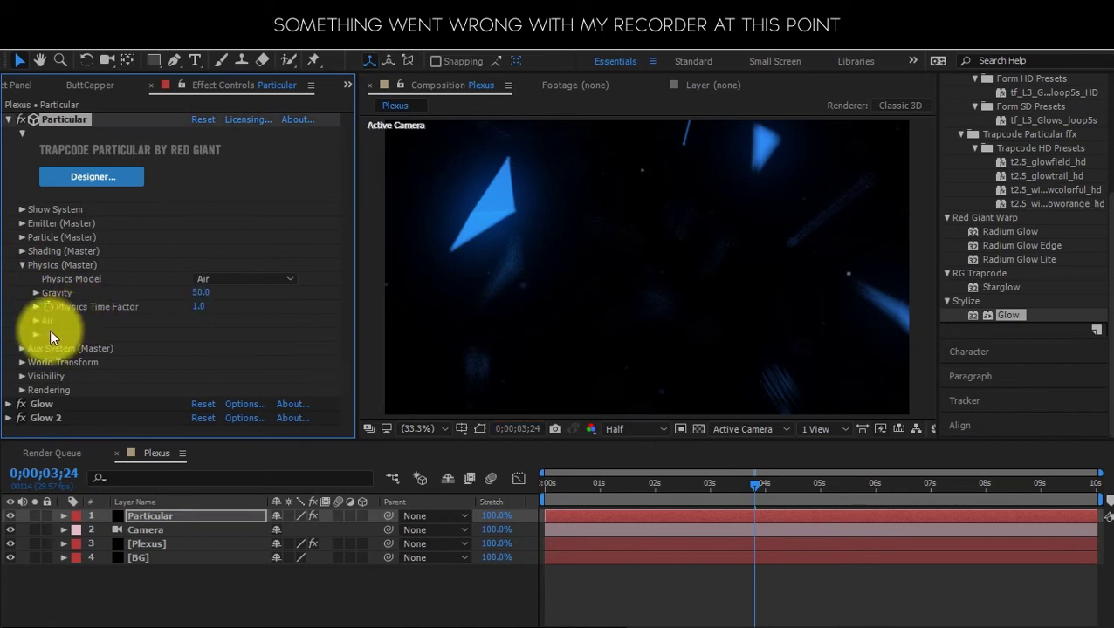
- Set Wind X to -50 in the air settings of Particular's physics
left_click(36, 320)
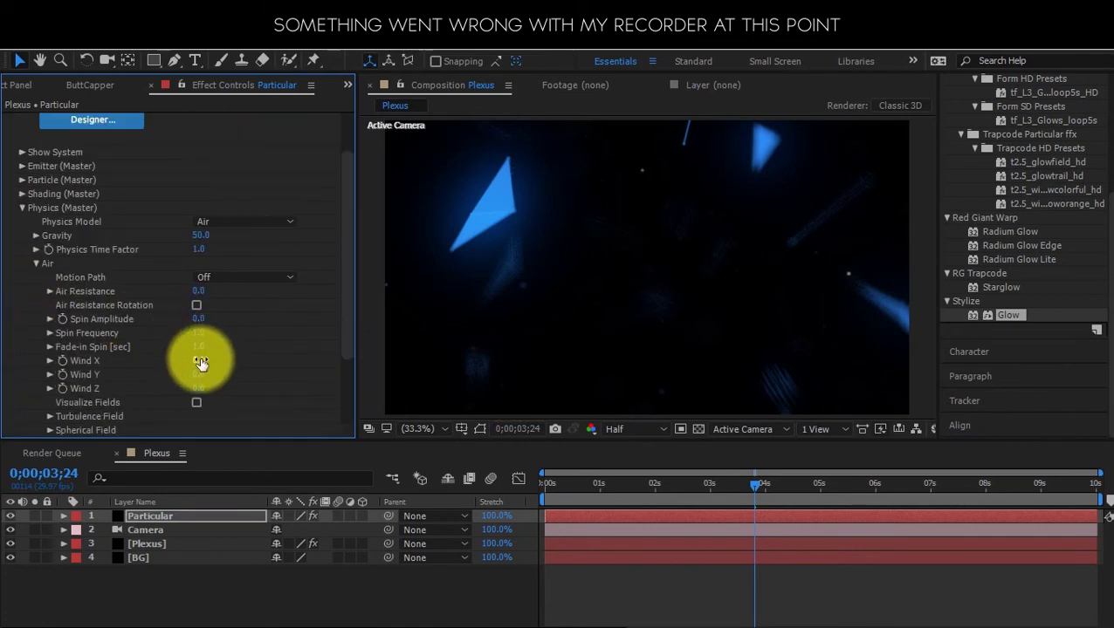
left_click_drag(201, 361, 173, 364)
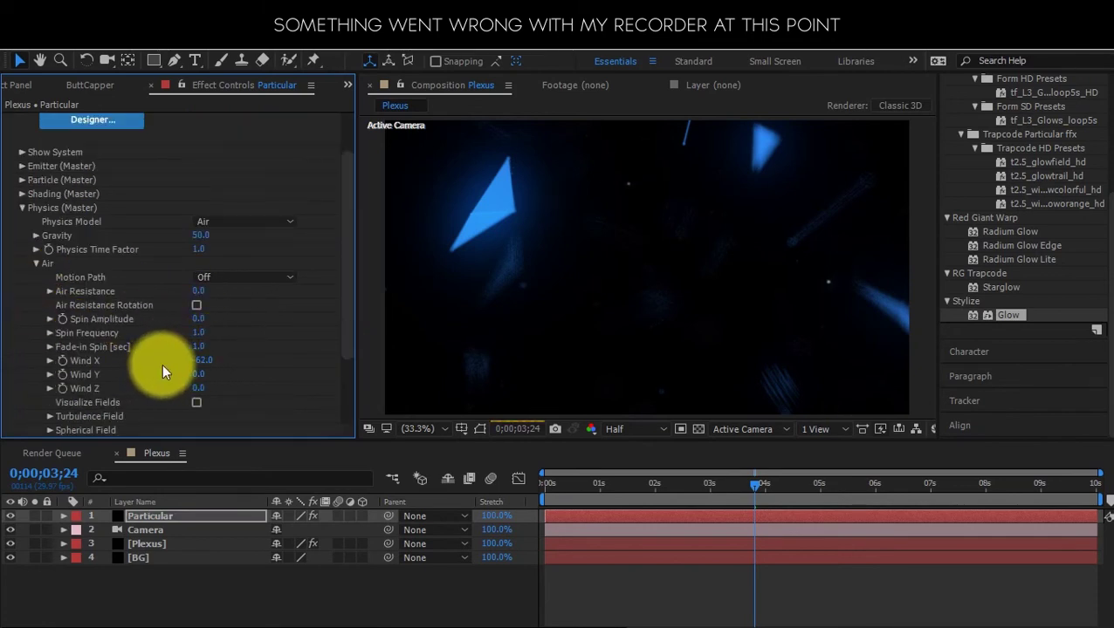
left_click(198, 356)
type("-50")
key("Return")
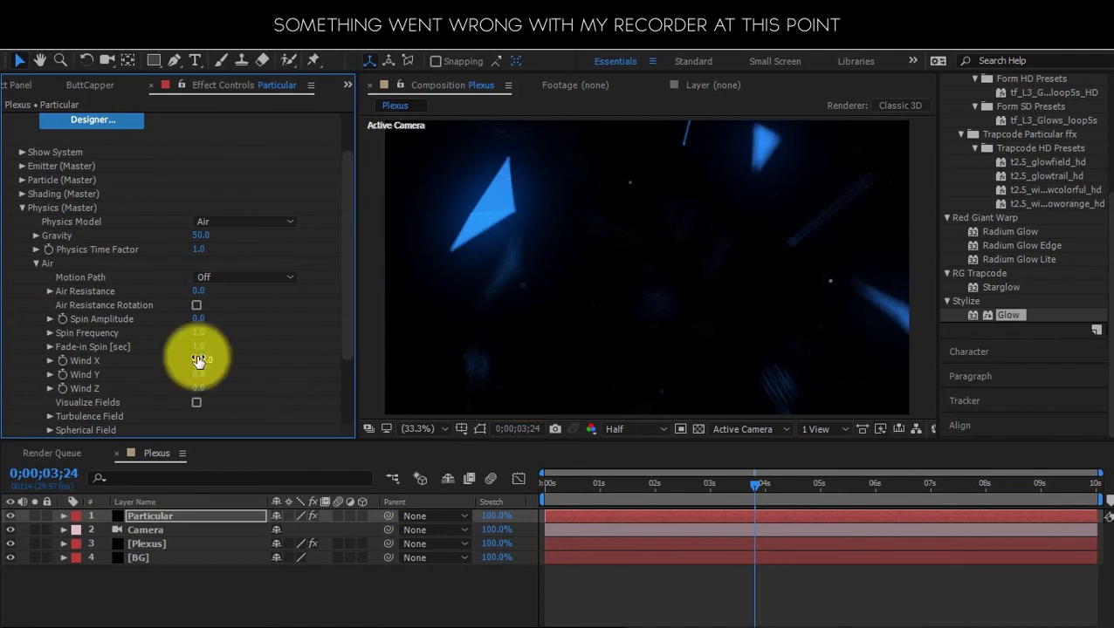
- Set the turbulence field's Affect Position to 50 and collapse the Particular effect
left_click(49, 416)
scroll(175, 331, "down", 4)
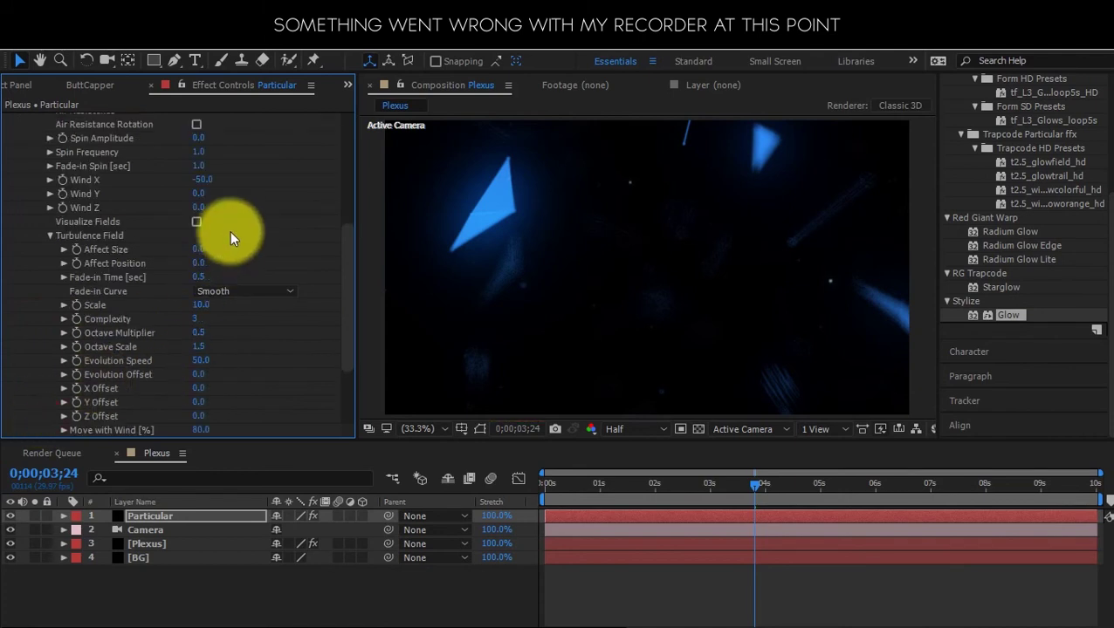
left_click(199, 263)
key("Return")
scroll(262, 279, "up", 5)
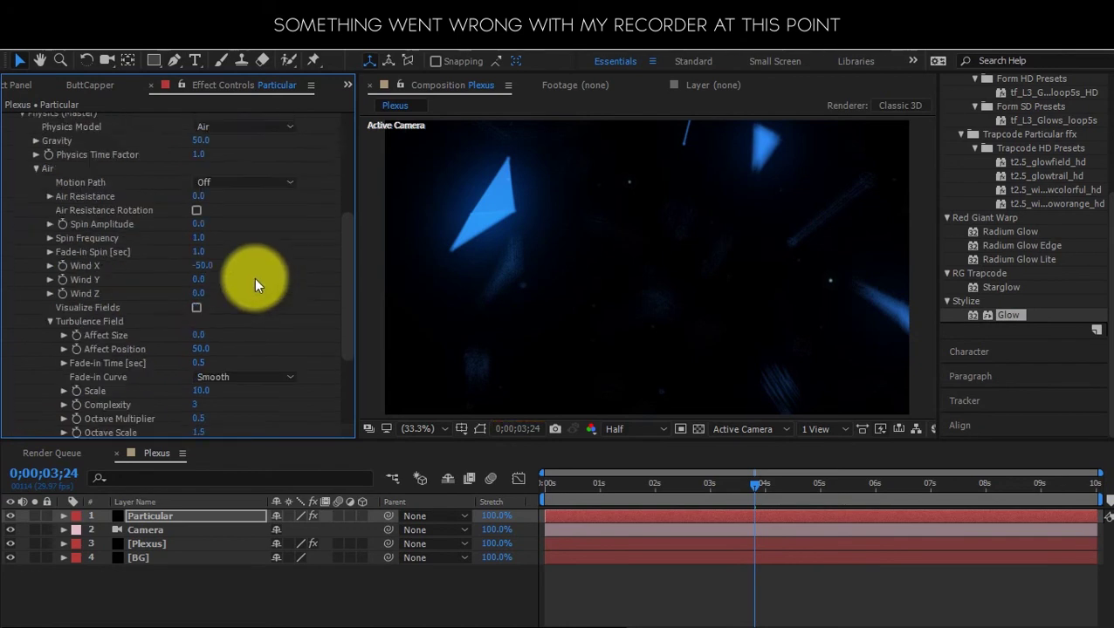
left_click(10, 122)
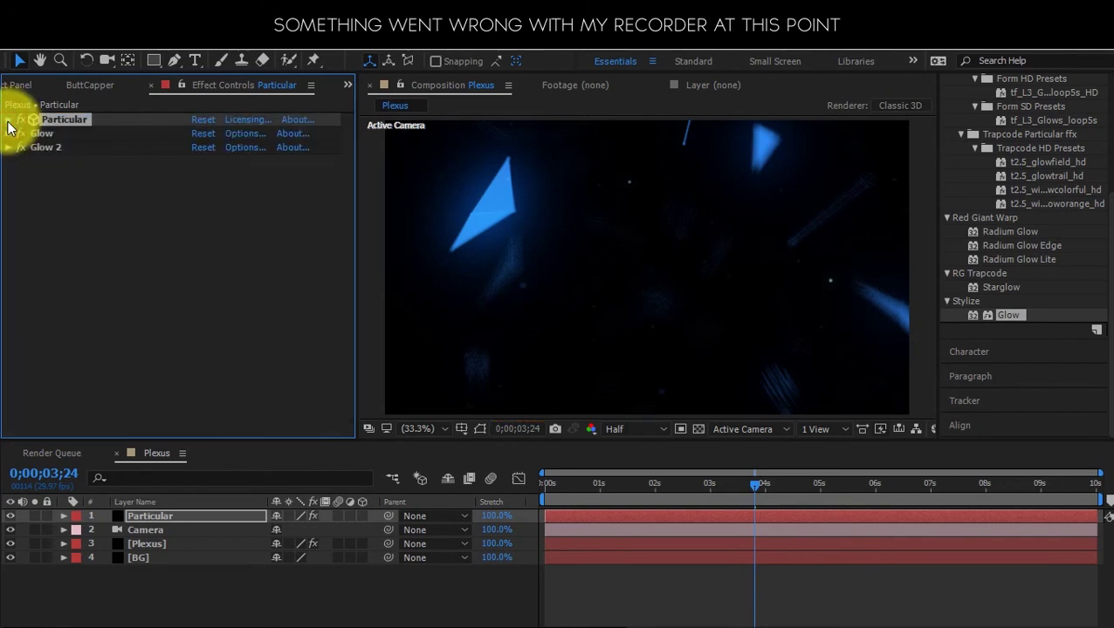
- Reopen Particular's emitter settings and set the velocity to 0
left_click(10, 122)
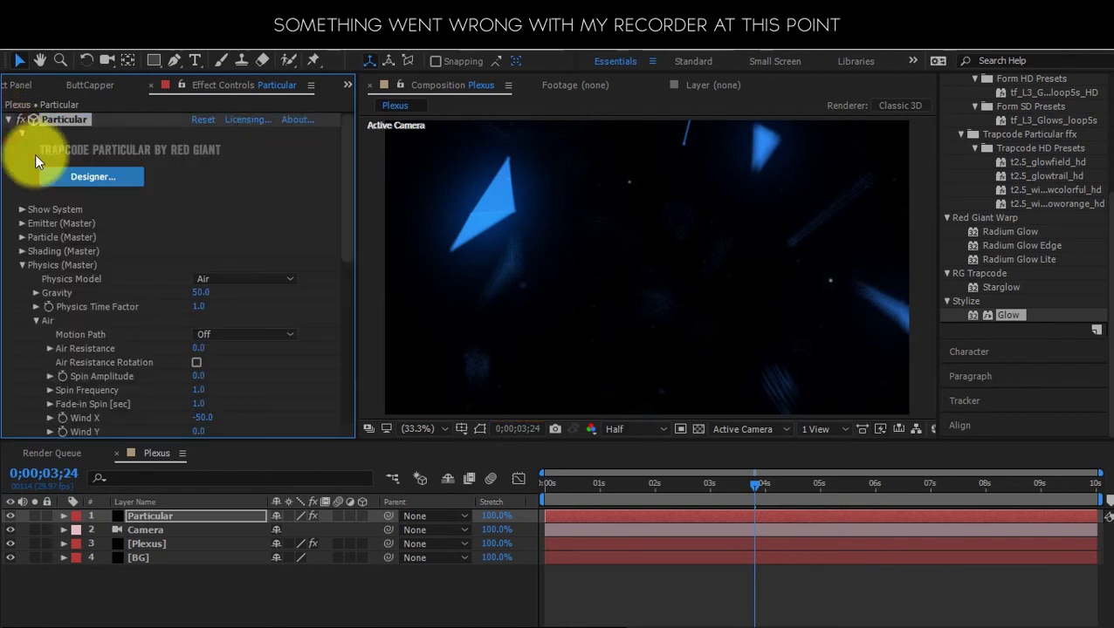
left_click(24, 210)
left_click(24, 209)
left_click(22, 220)
scroll(151, 237, "down", 2)
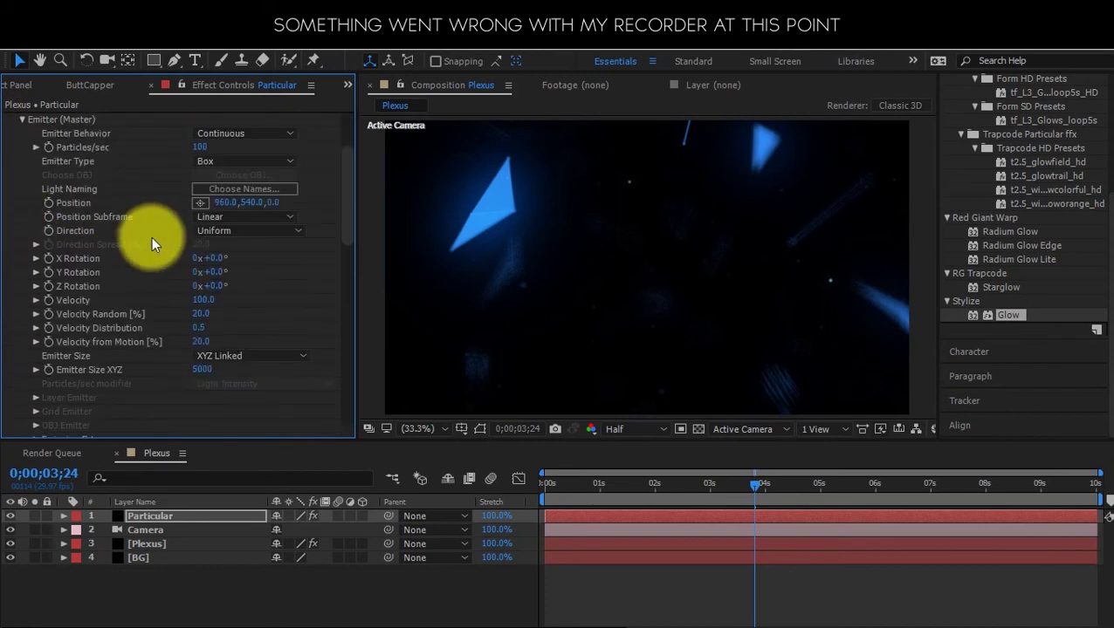
left_click(202, 302)
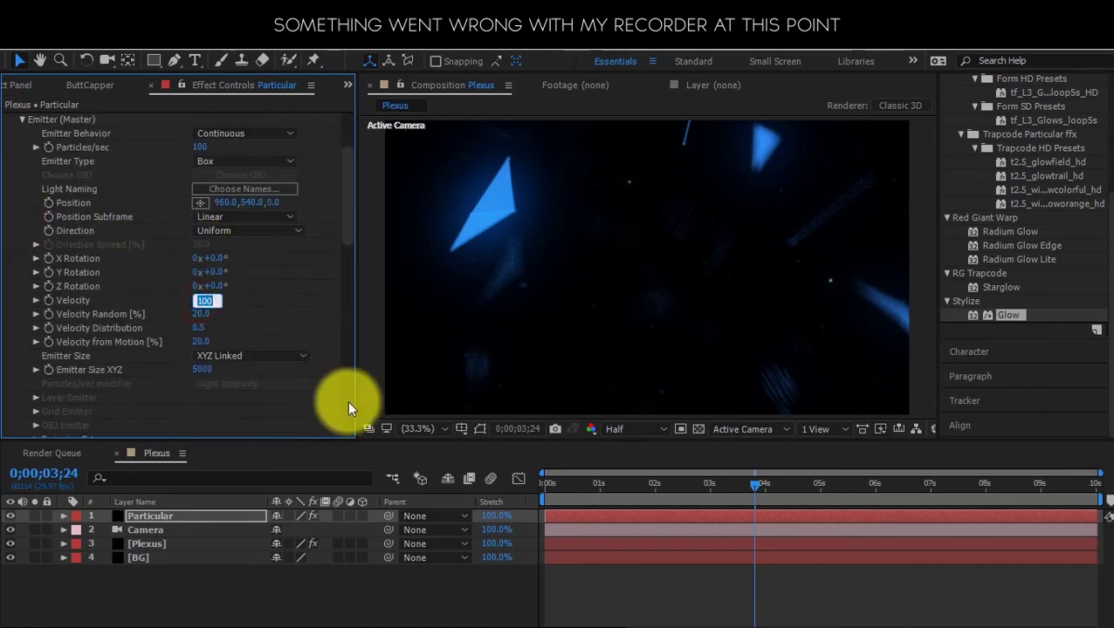
type("0")
key("Return")
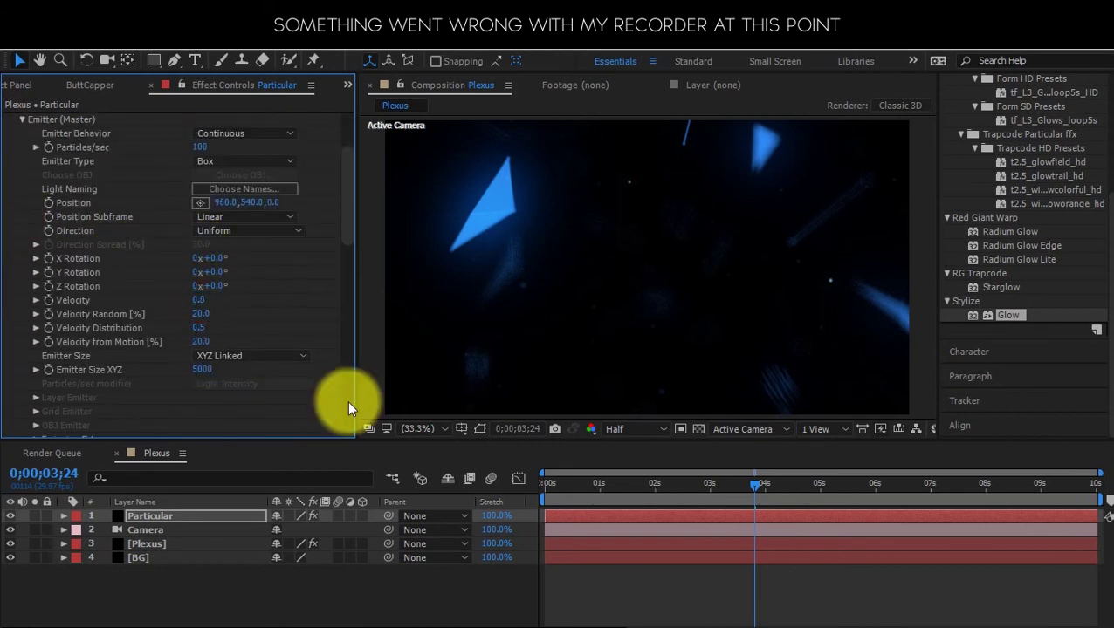
- Set the emitter's velocity randomness, velocity distribution and velocity from motion to 0
left_click(199, 310)
type("0")
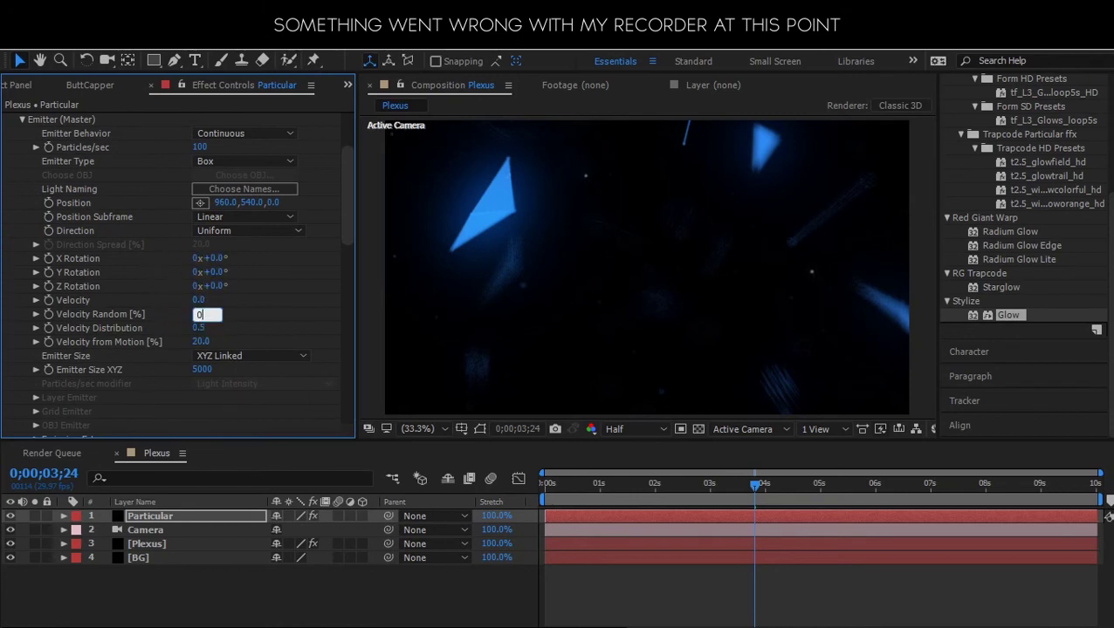
key("Tab")
key("Tab")
type("0")
key("Tab")
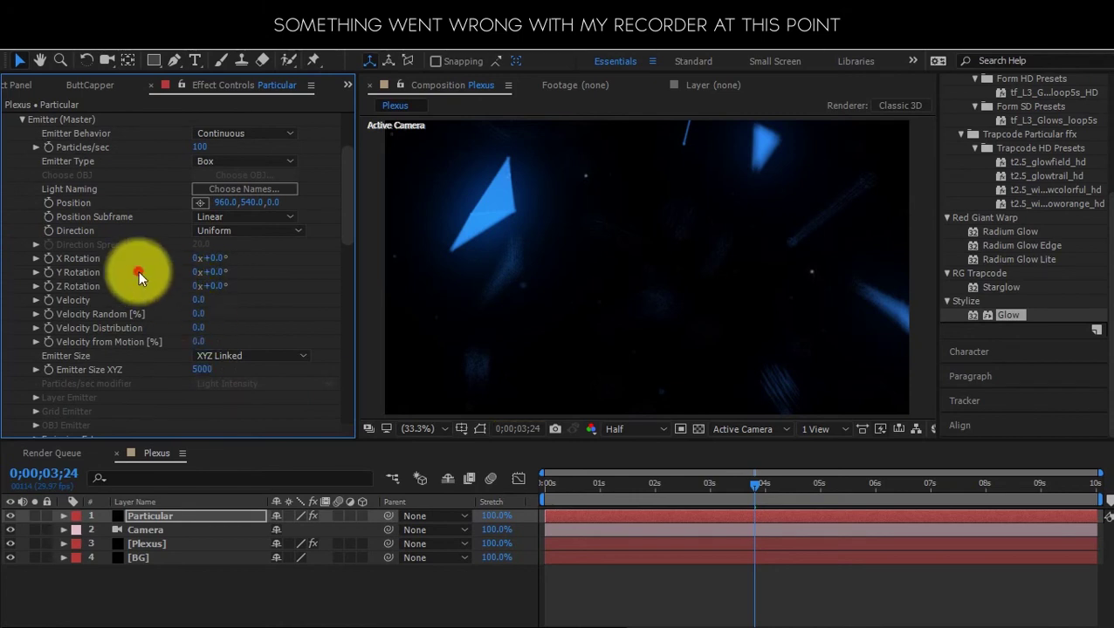
- Set Particular's physics Gravity to 25 and its Wind X to -25
left_click(23, 121)
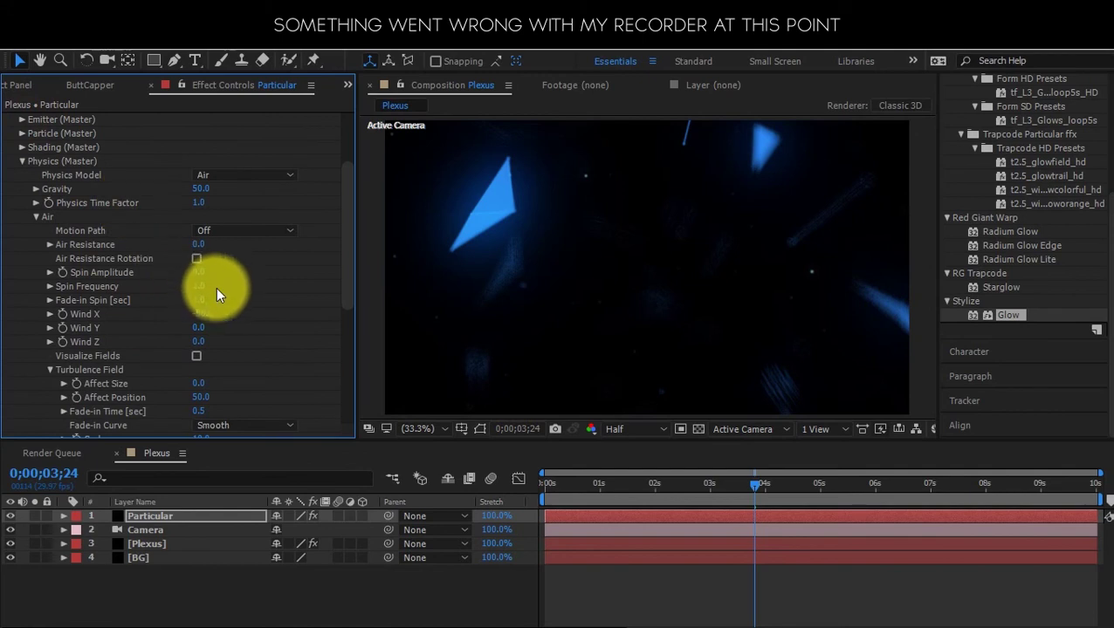
left_click(201, 188)
type("25")
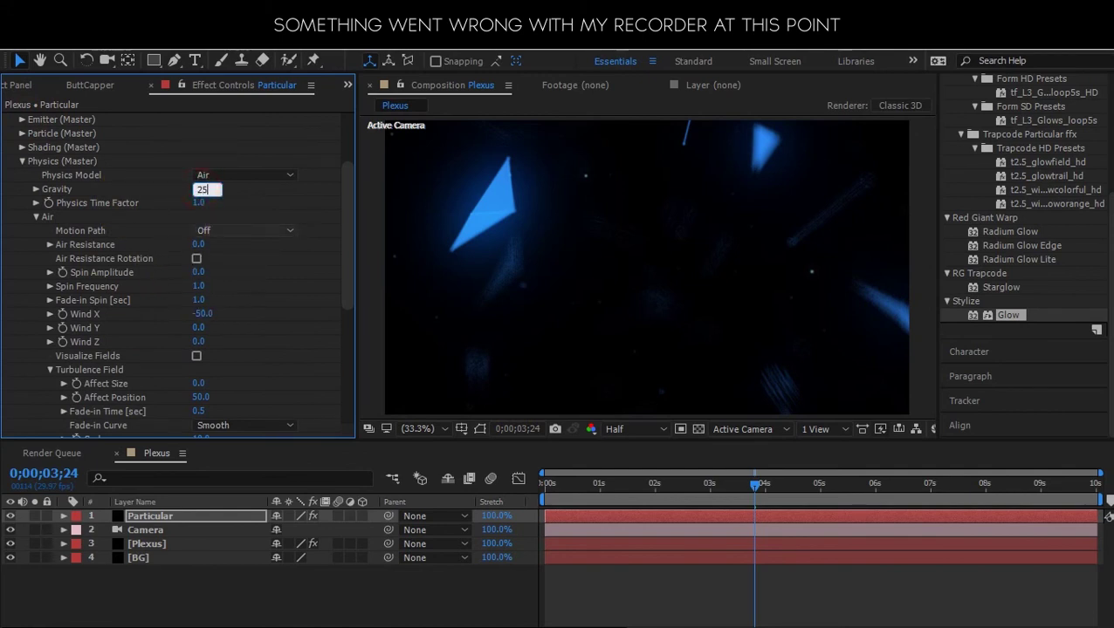
key("Return")
left_click(204, 316)
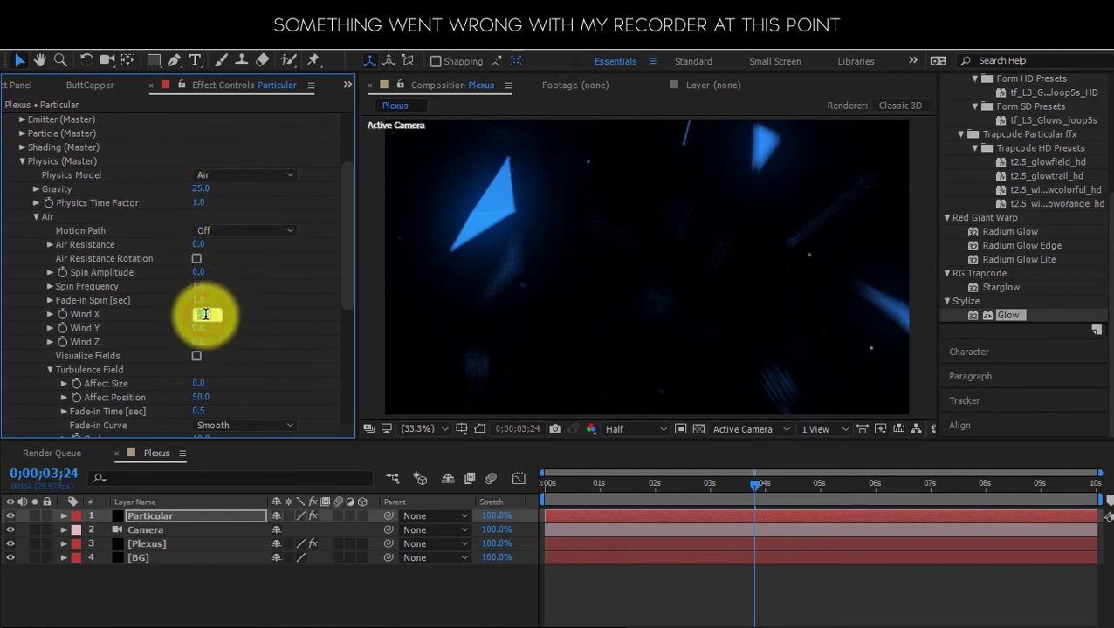
type("-25")
left_click(207, 356)
- Set the turbulence field's Affect Position to 25 and preview the Particular layer soloed
left_click(201, 397)
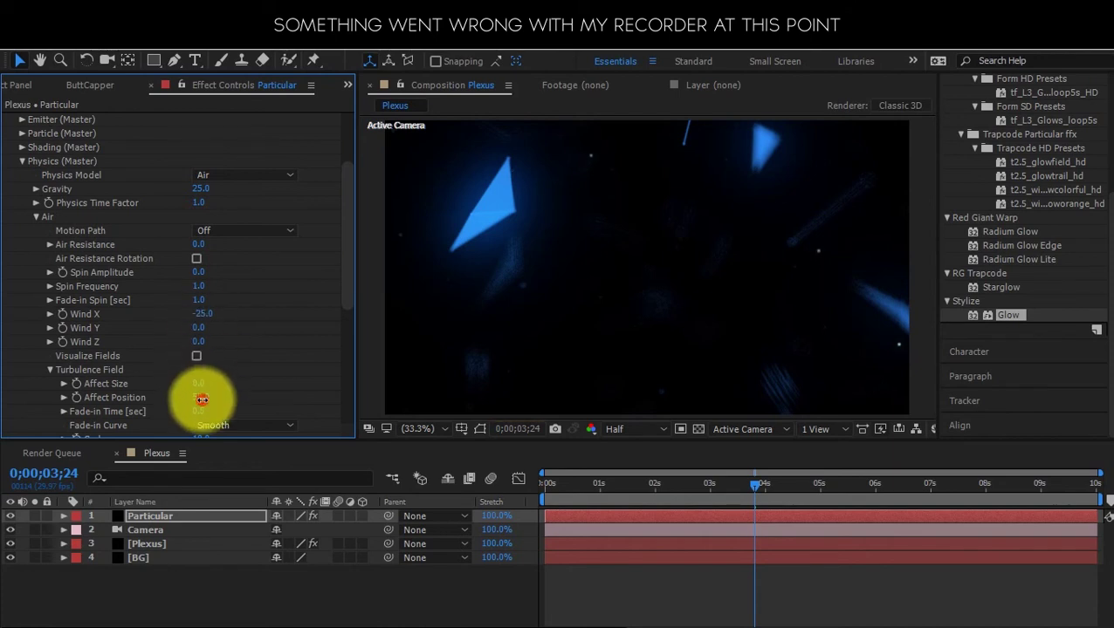
type("25")
key("Return")
left_click(34, 514)
key("space")
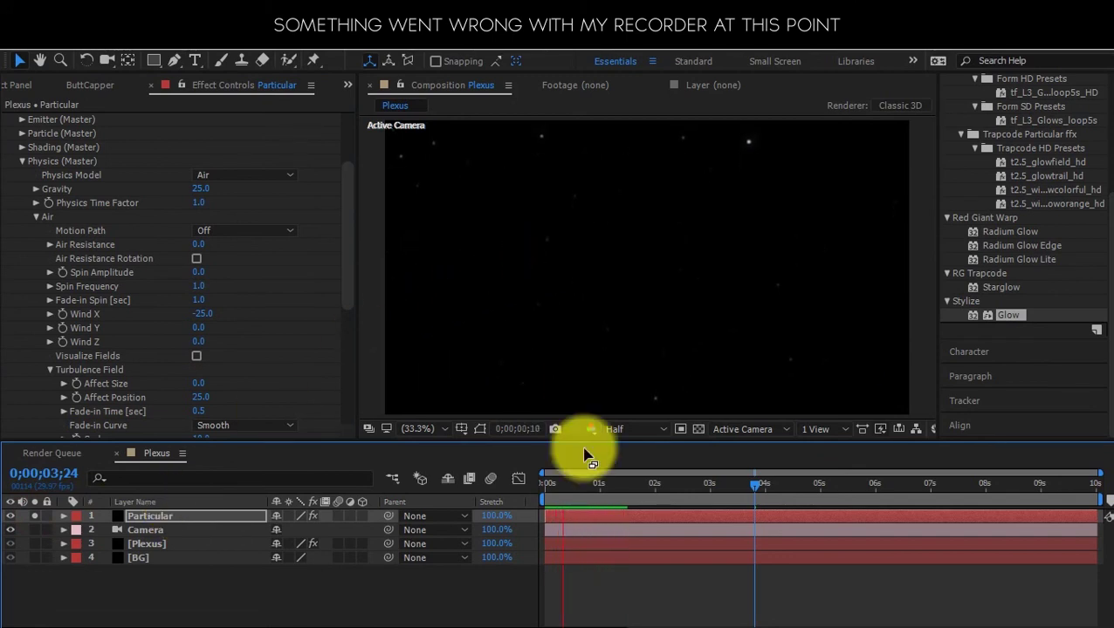
key("space")
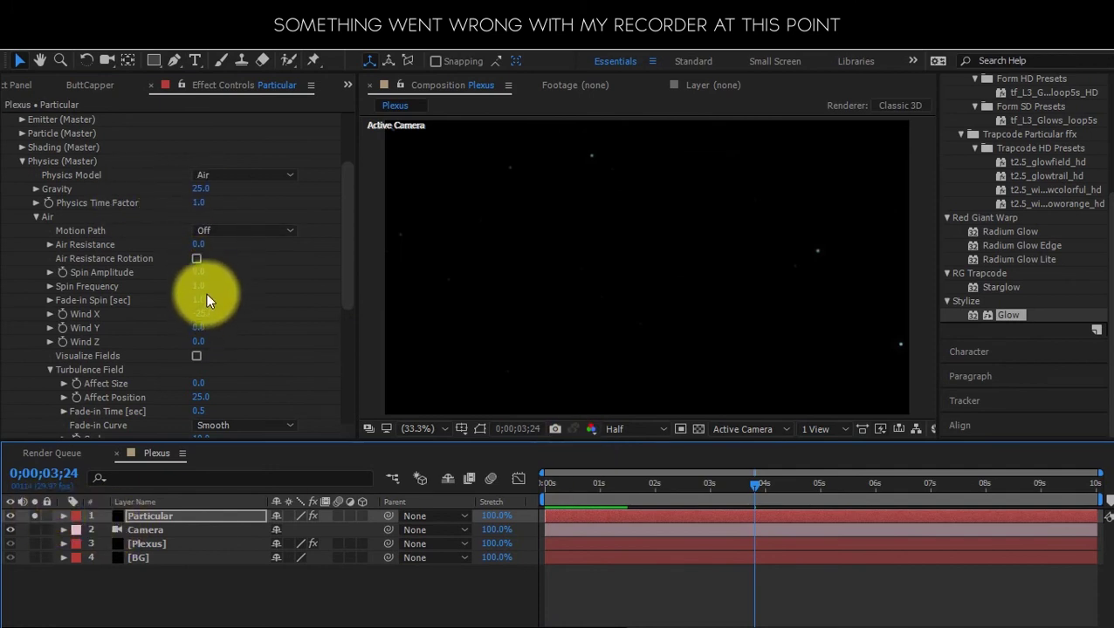
- Set the turbulence field's Affect Position to 75, preview the particles and unsolo the Particular layer
left_click(200, 397)
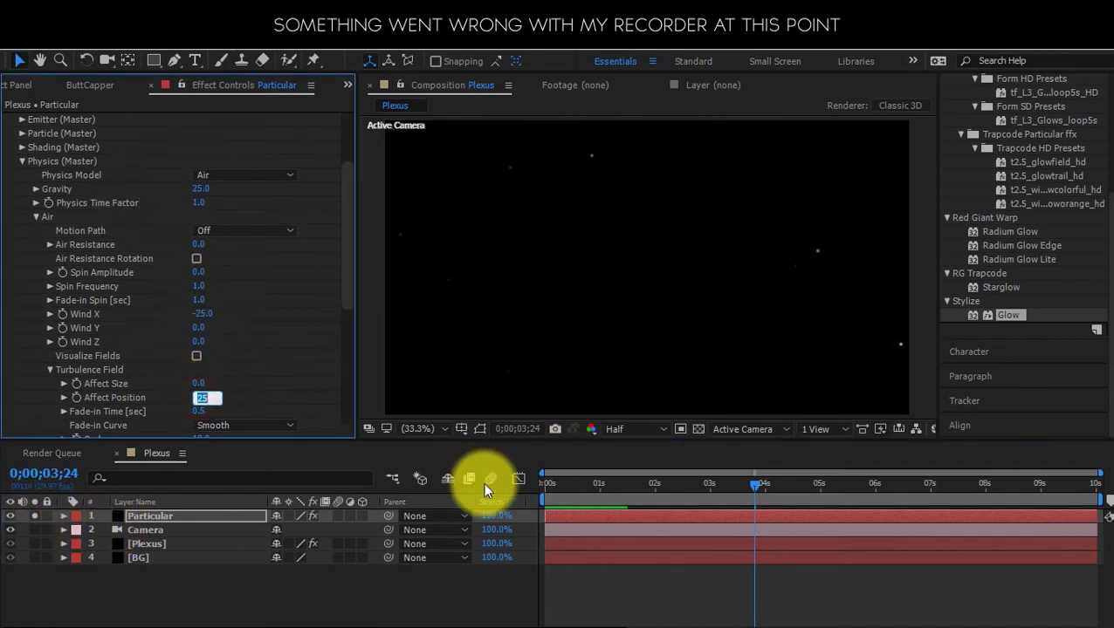
type("75")
key("Return")
key("space")
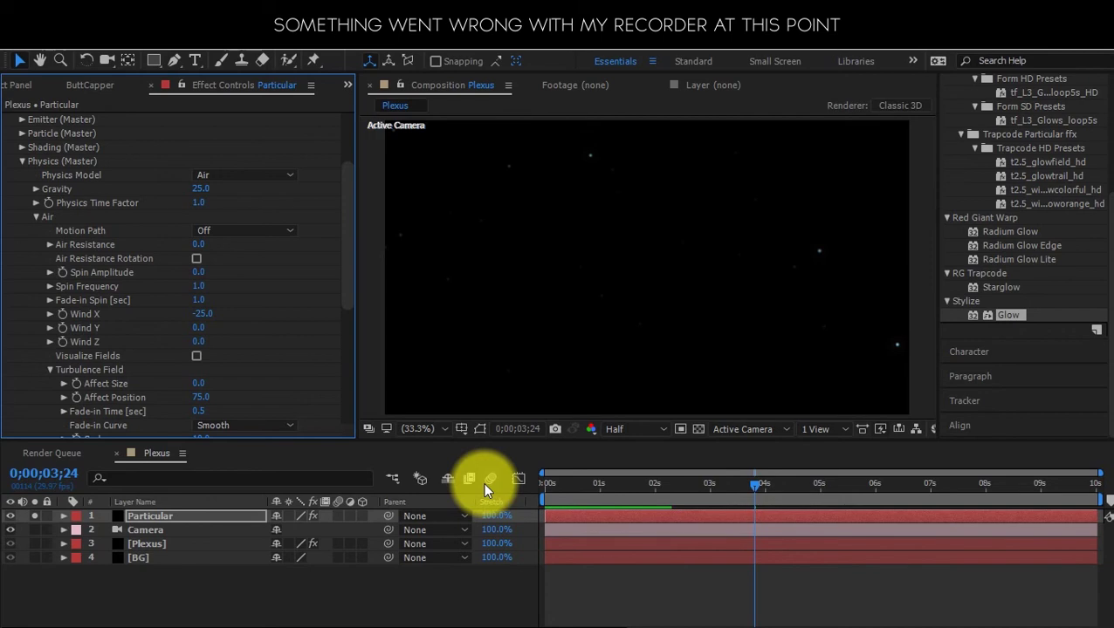
left_click(33, 518)
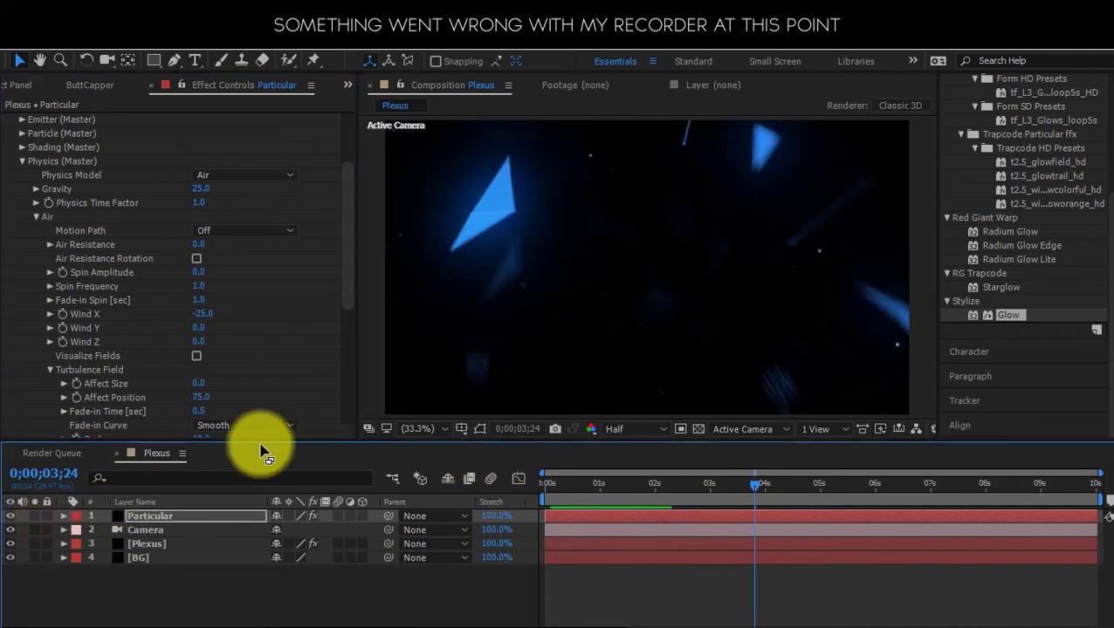
- Set the particle Size to 2 in Particular's Particle (Master) settings and collapse the group
left_click(26, 162)
left_click(25, 234)
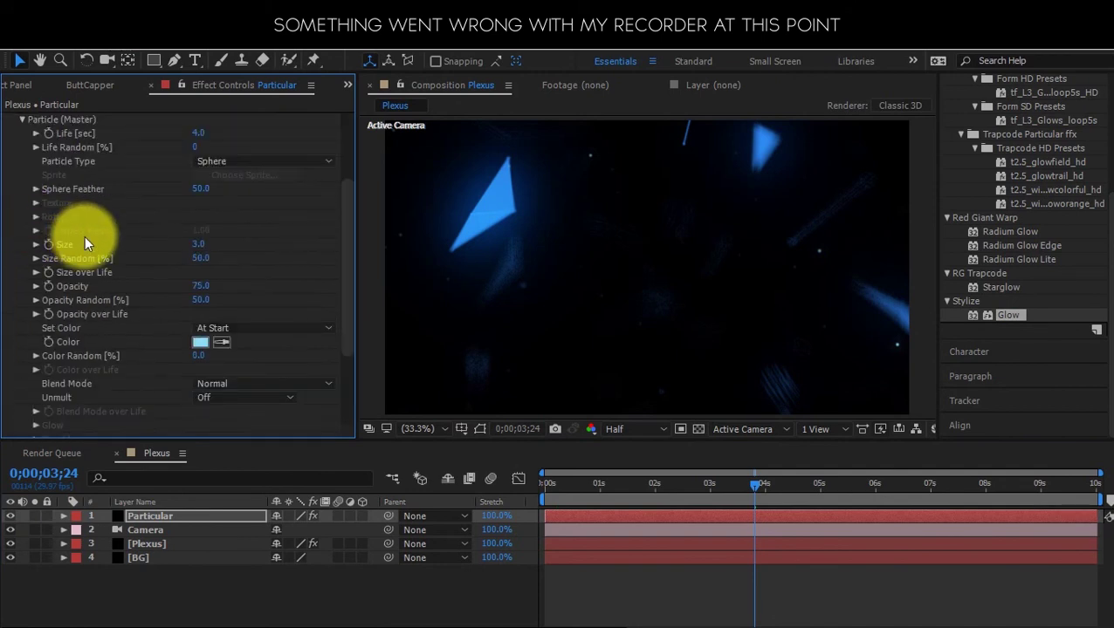
left_click(200, 244)
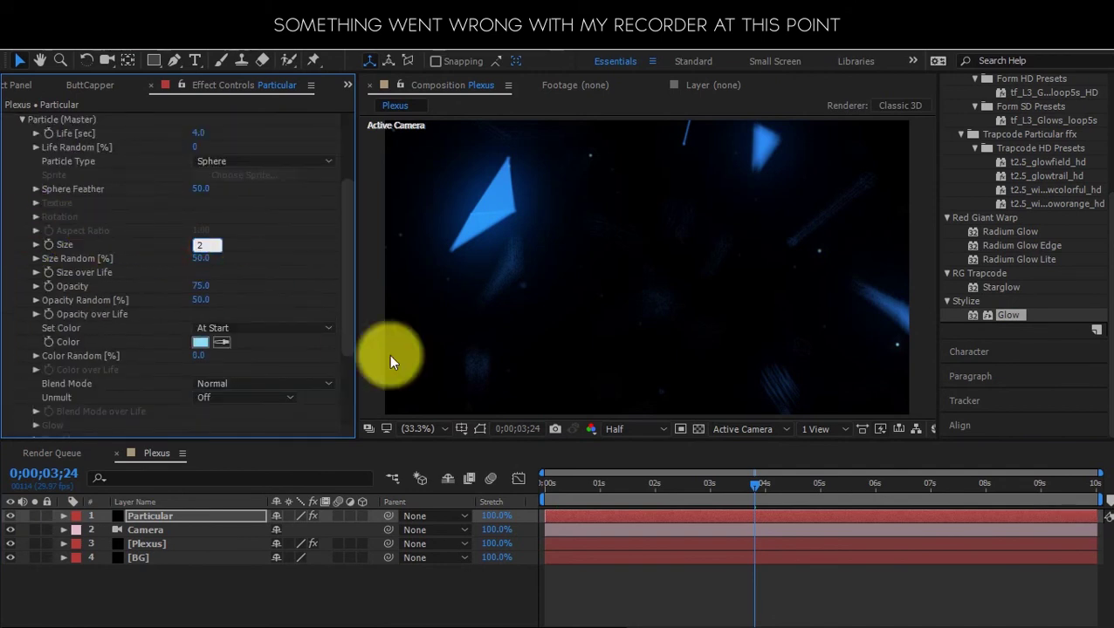
key("Return")
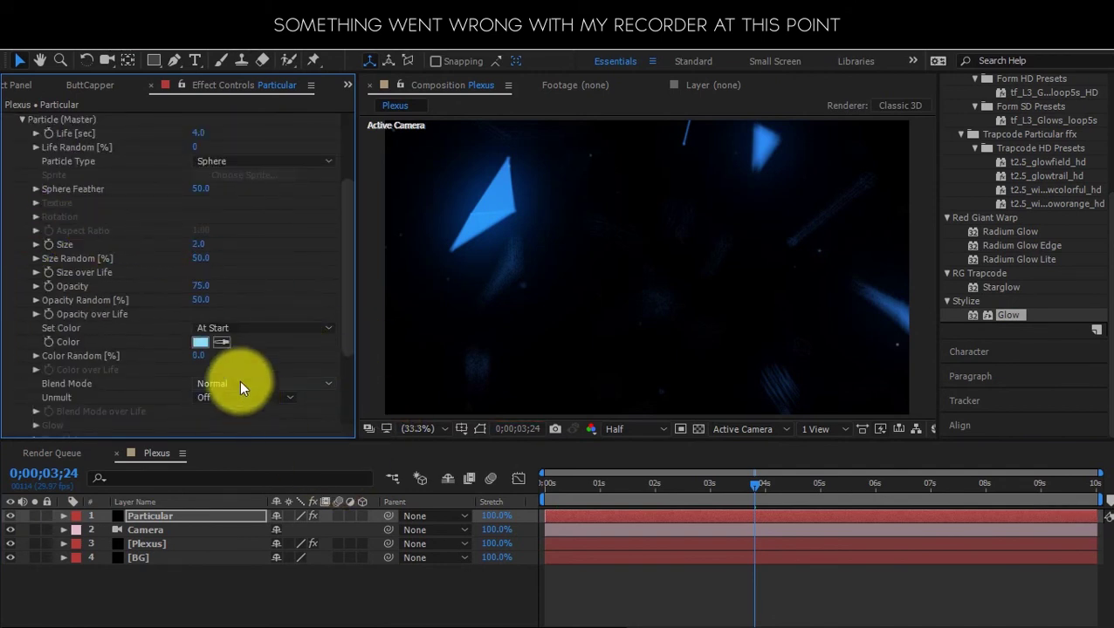
left_click(21, 119)
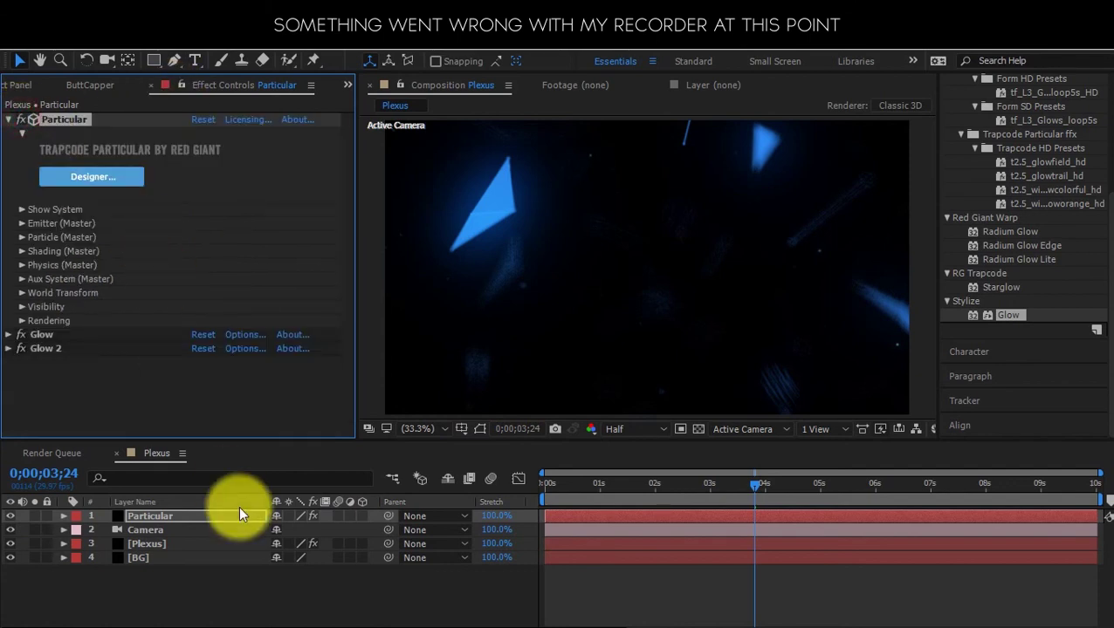
- Add a Position keyframe to the Camera layer at 2 seconds
left_click_drag(760, 487, 761, 484)
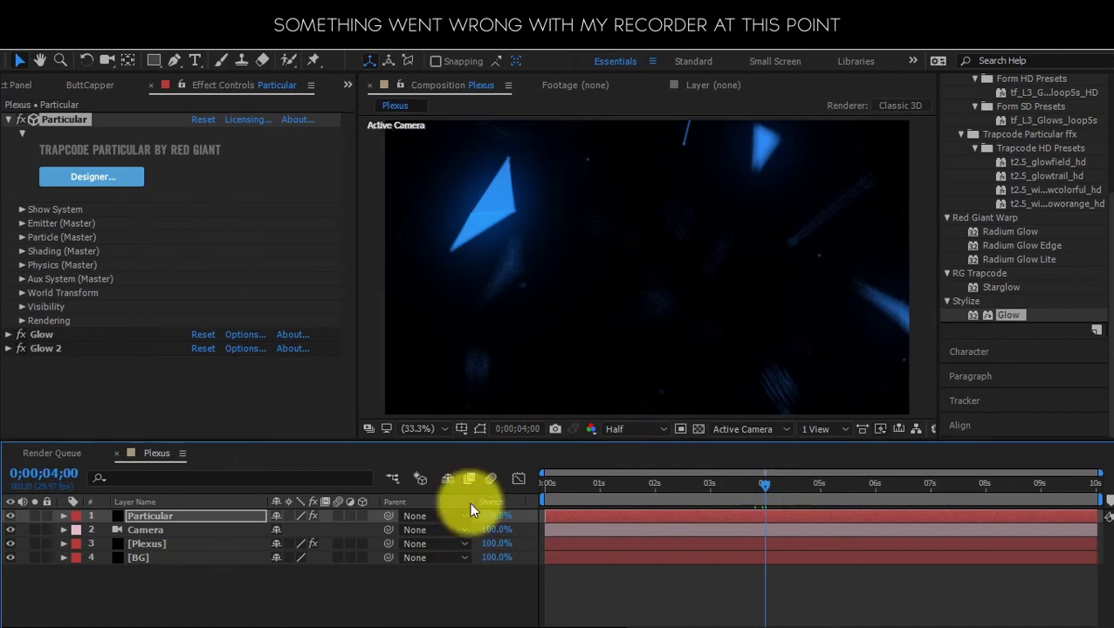
left_click(654, 487)
left_click(141, 529)
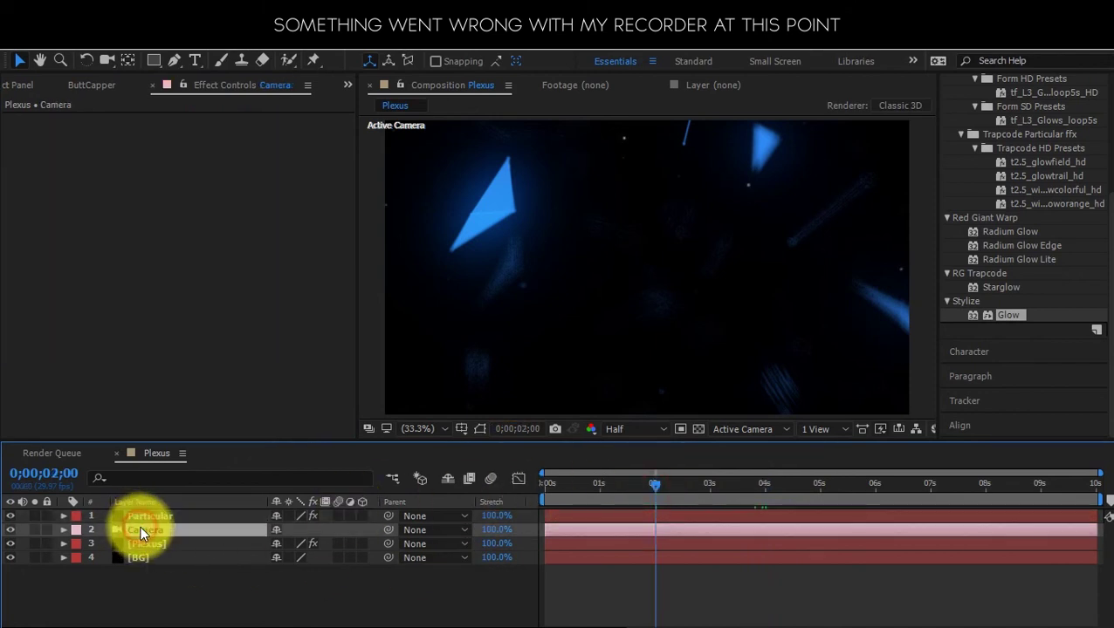
key("a")
key("a")
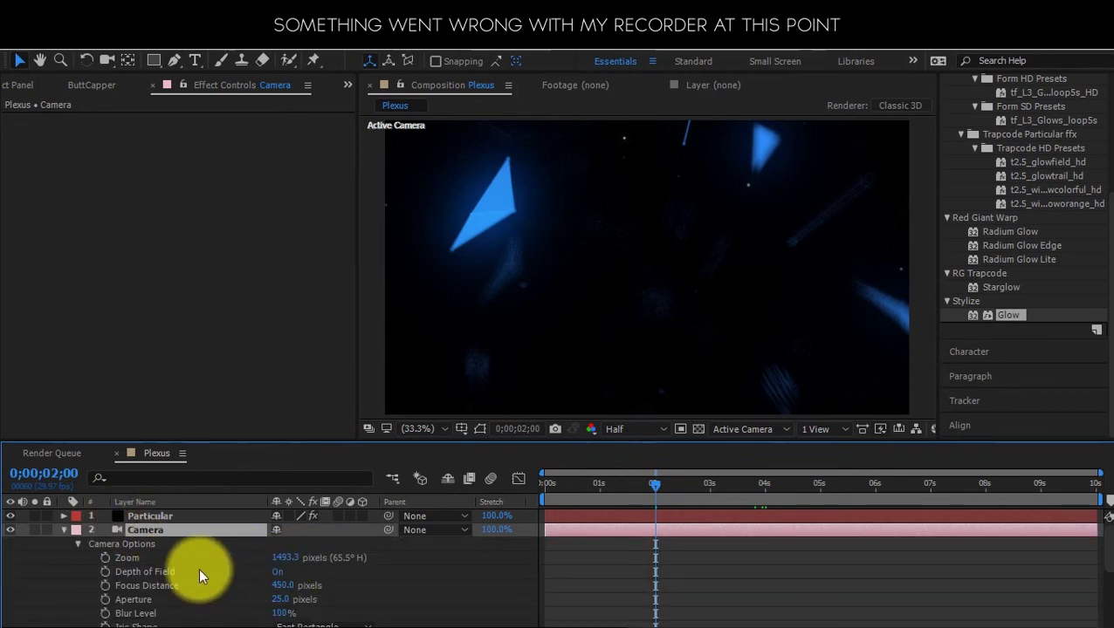
key("p")
left_click(104, 544)
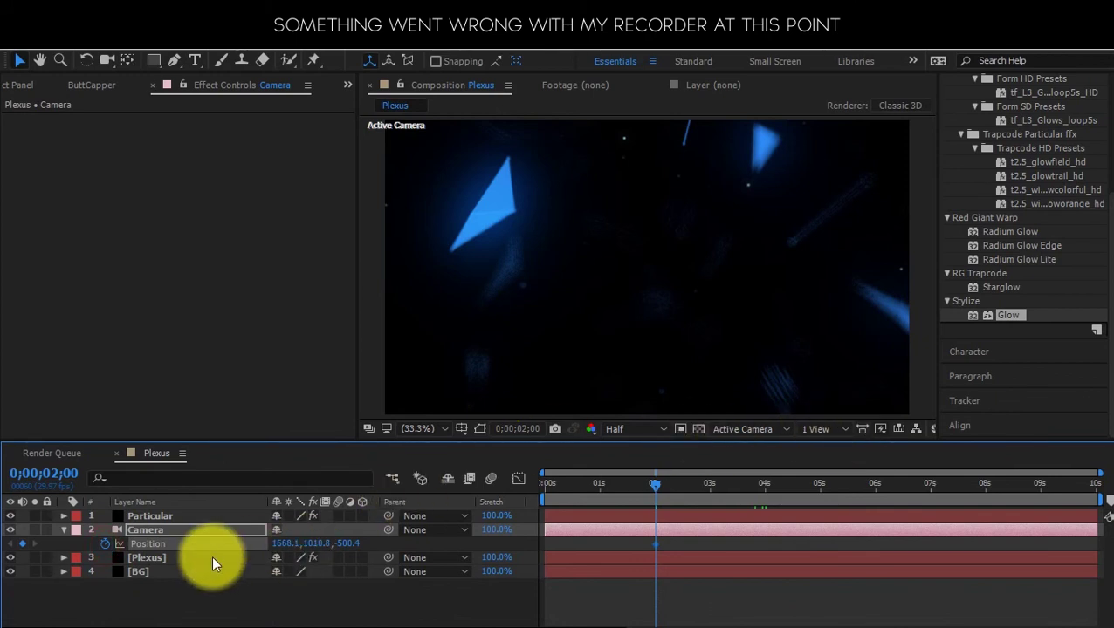
- At the composition start, dolly the camera back to a Position of about 2271, 1412, -927
key("Home")
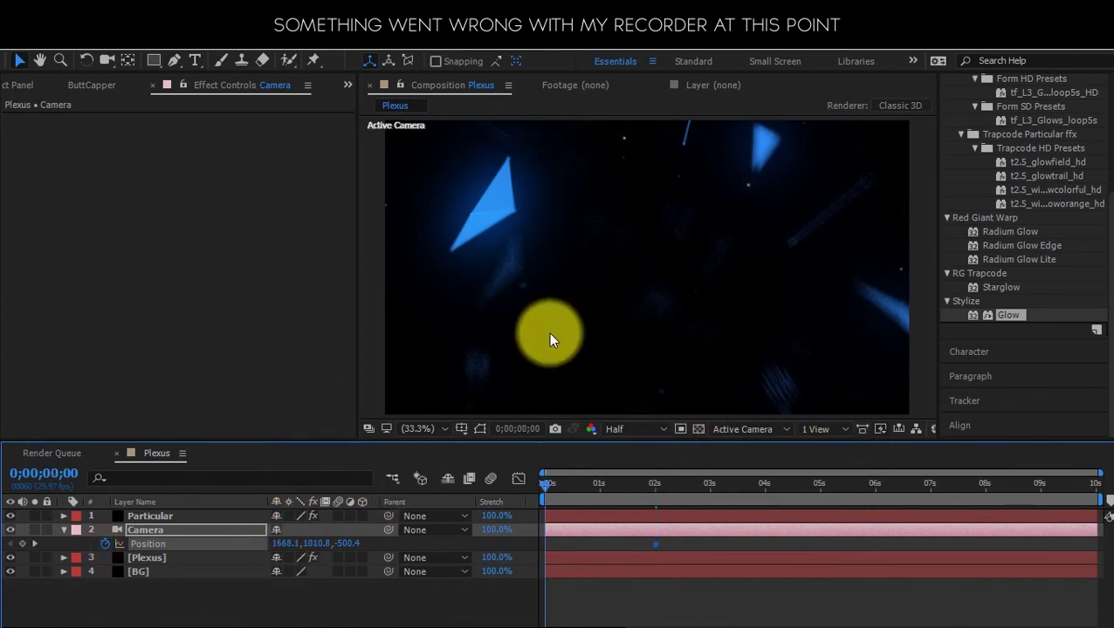
key("c")
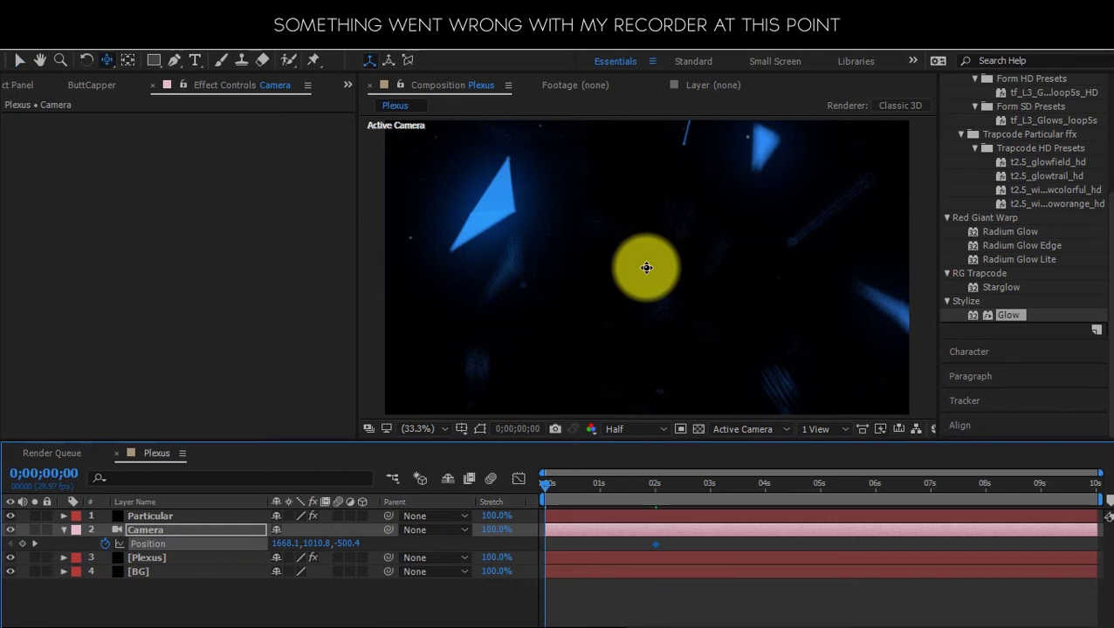
left_click_drag(647, 234, 656, 417)
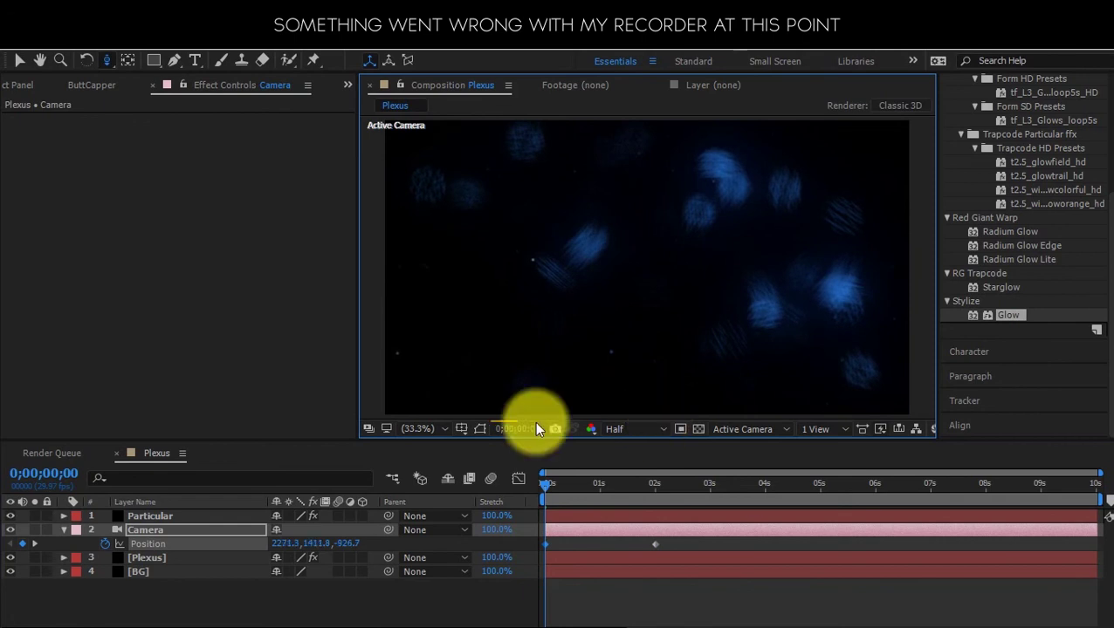
- Ease both camera Position keyframes with Motion 2's > slider at 80, then check the graph curves and preview the move
left_click(193, 545)
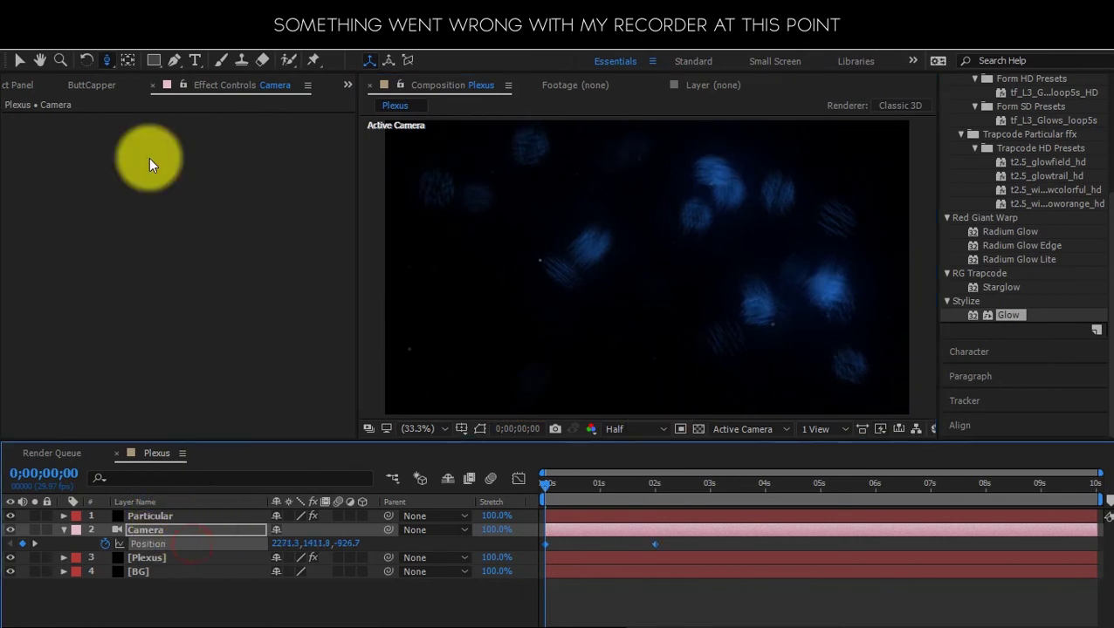
left_click(89, 87)
left_click(158, 86)
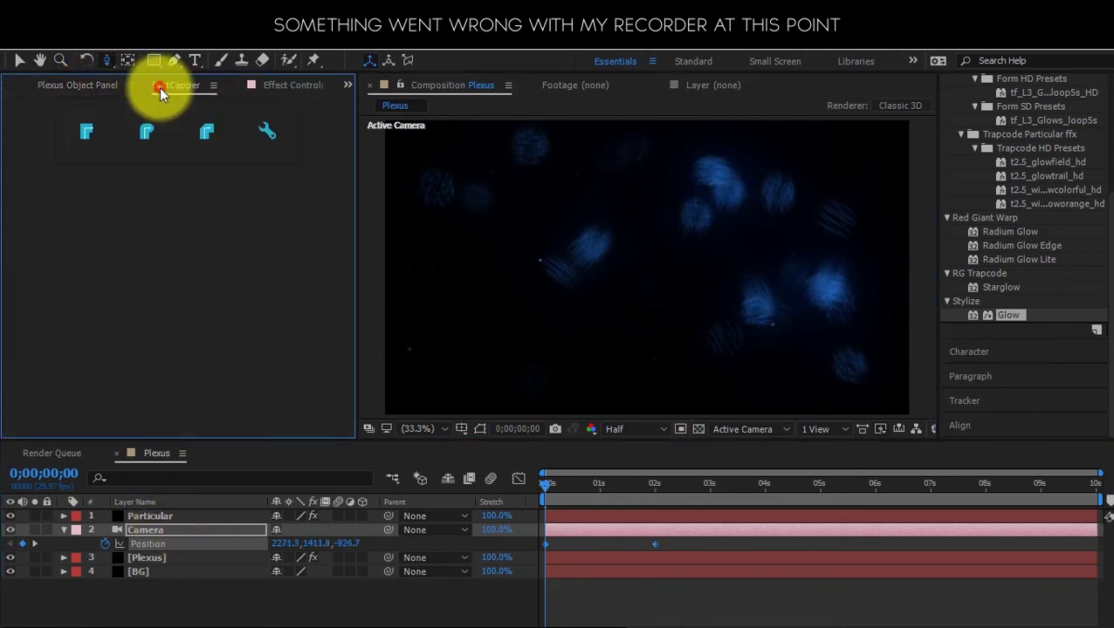
left_click(70, 83)
left_click(71, 83)
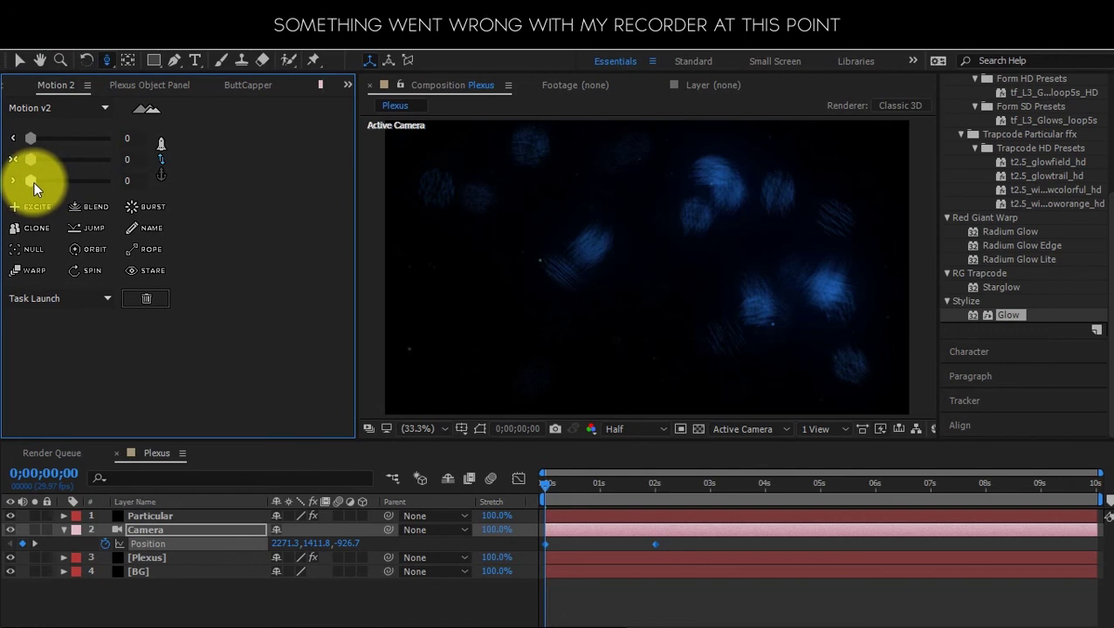
left_click_drag(34, 182, 98, 177)
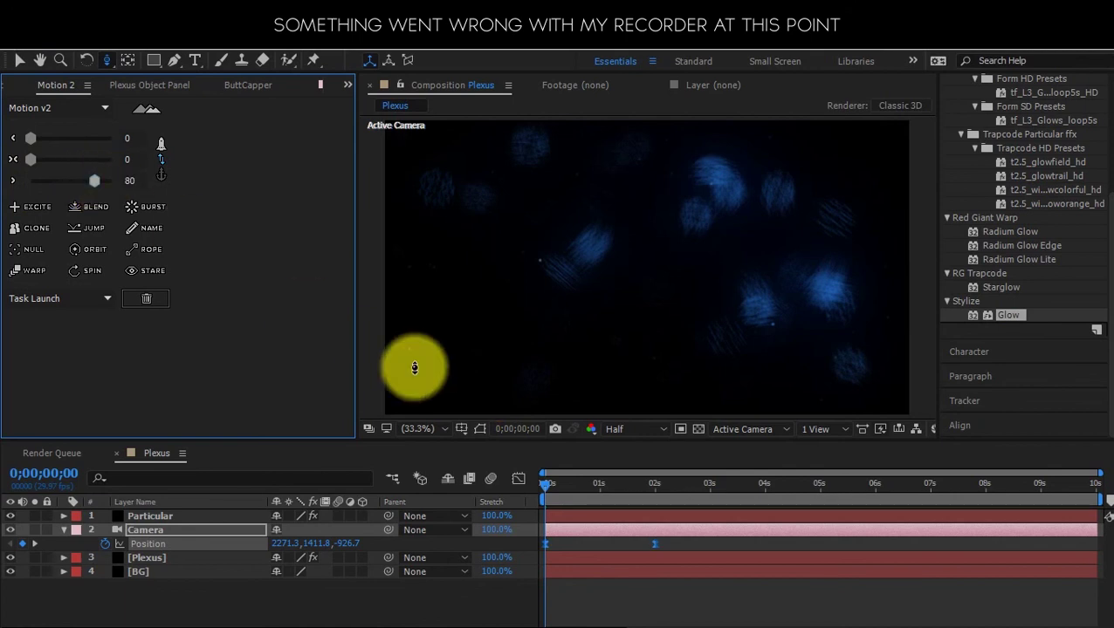
left_click(519, 480)
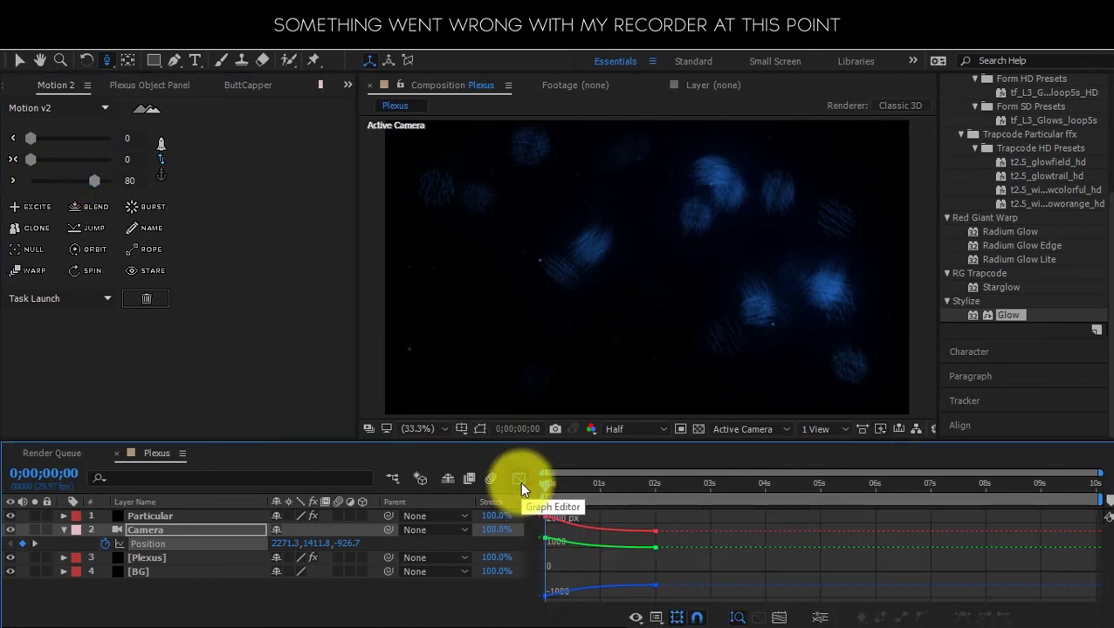
left_click(518, 480)
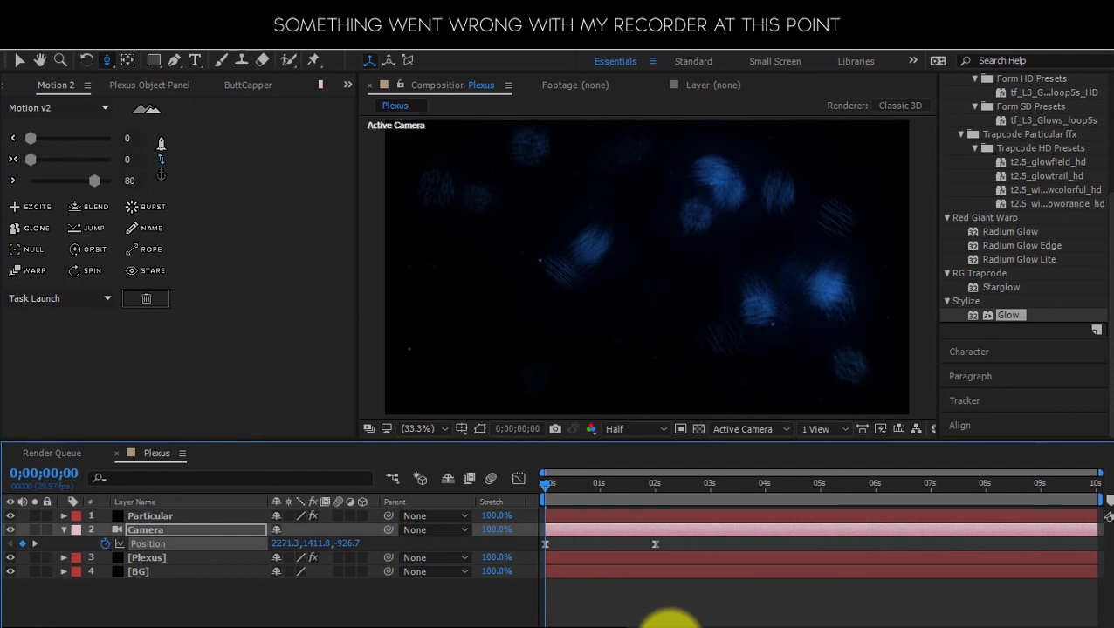
left_click(485, 618)
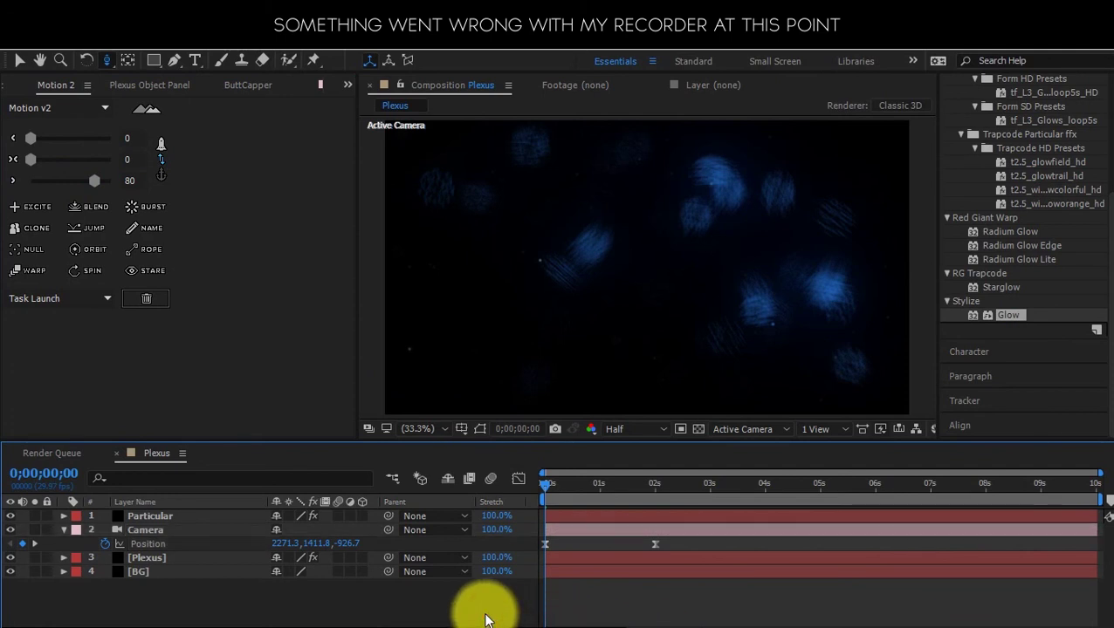
key("space")
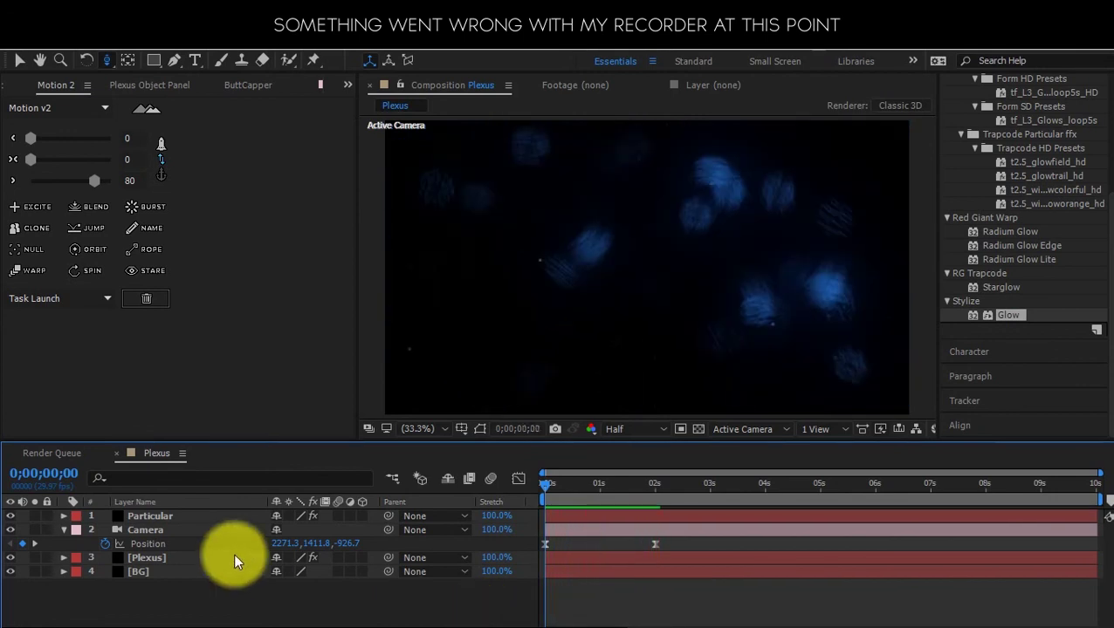
- Drive Noise Evolution in the Plexus layer's Noise Effector with an expression that multiplies time
left_click(171, 556)
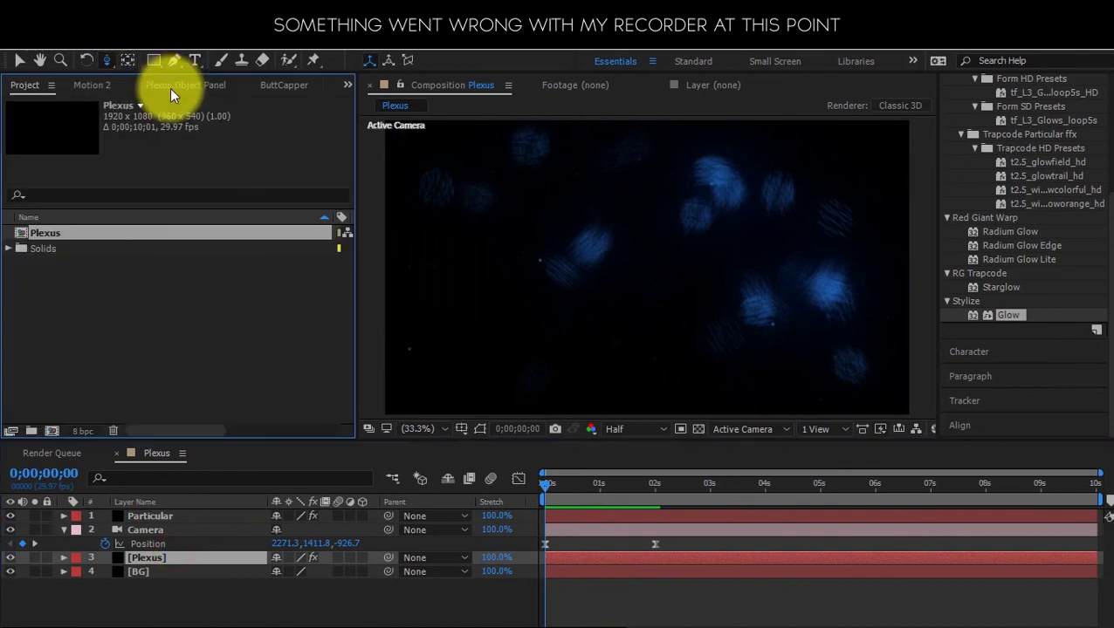
key("ctrl+0")
key("F3")
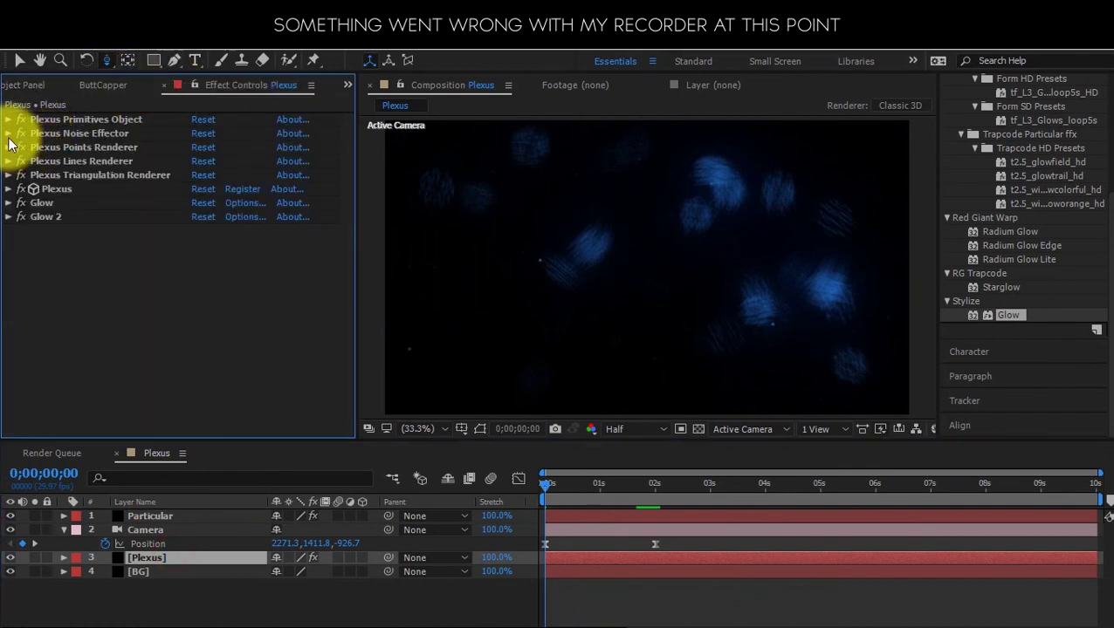
left_click(9, 134)
left_click_drag(708, 485, 816, 486)
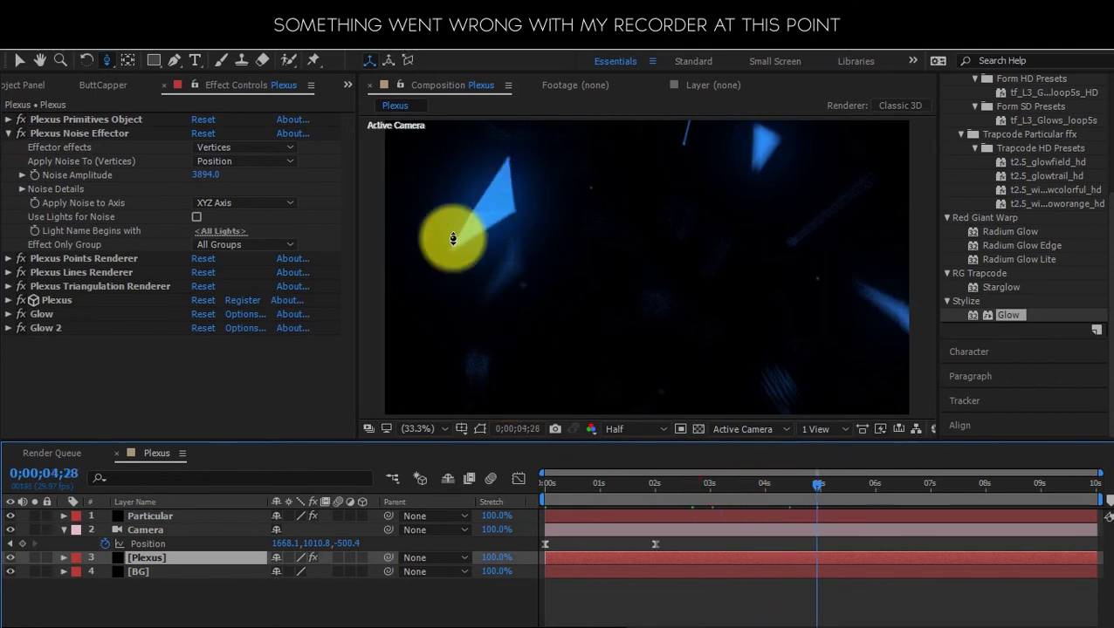
left_click(22, 189)
scroll(34, 193, "down", 1)
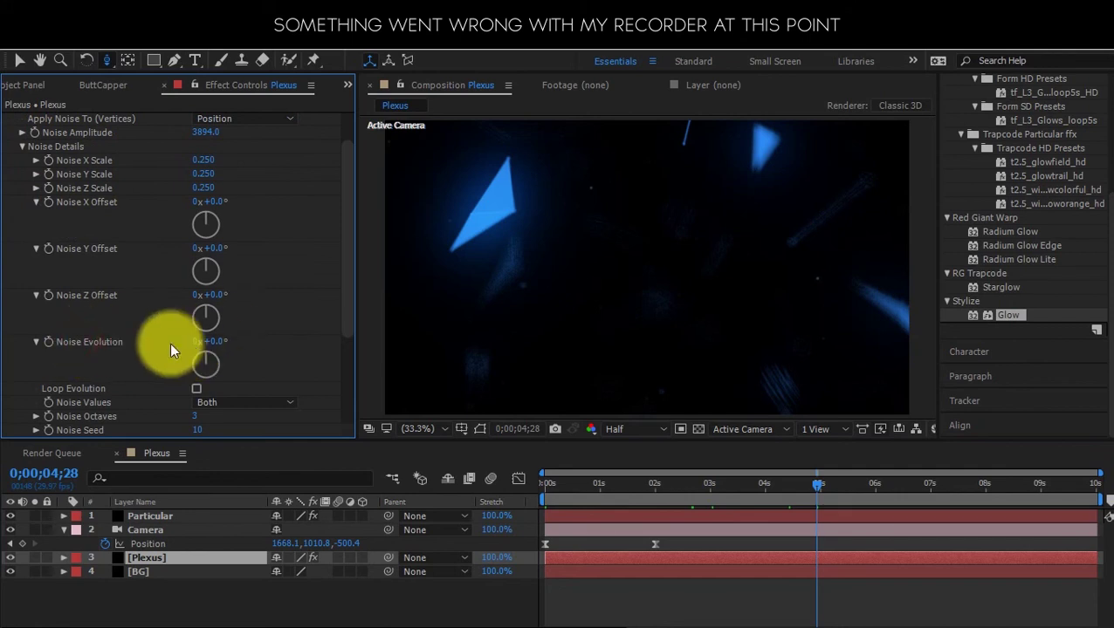
left_click(47, 341)
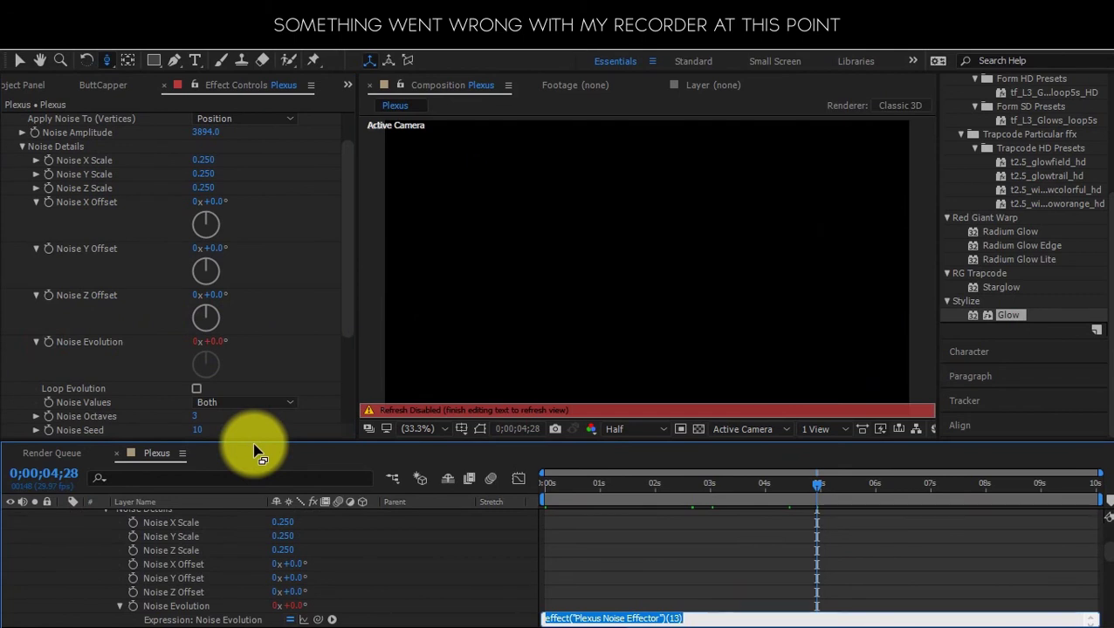
type("ti")
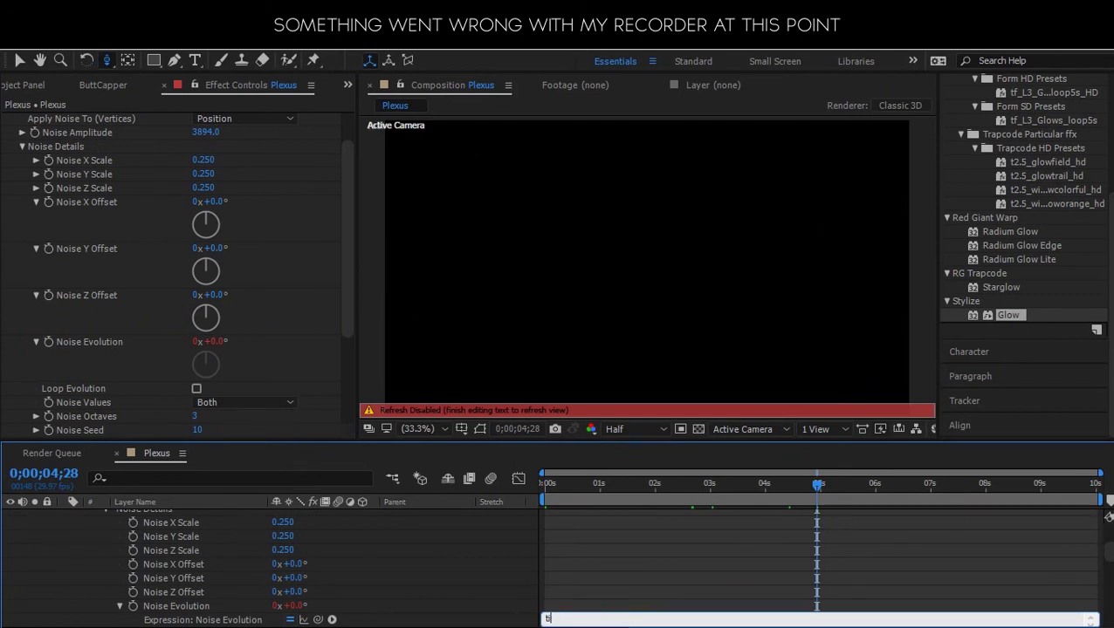
type("eme*1")
left_click(441, 590)
scroll(434, 577, "up", 3)
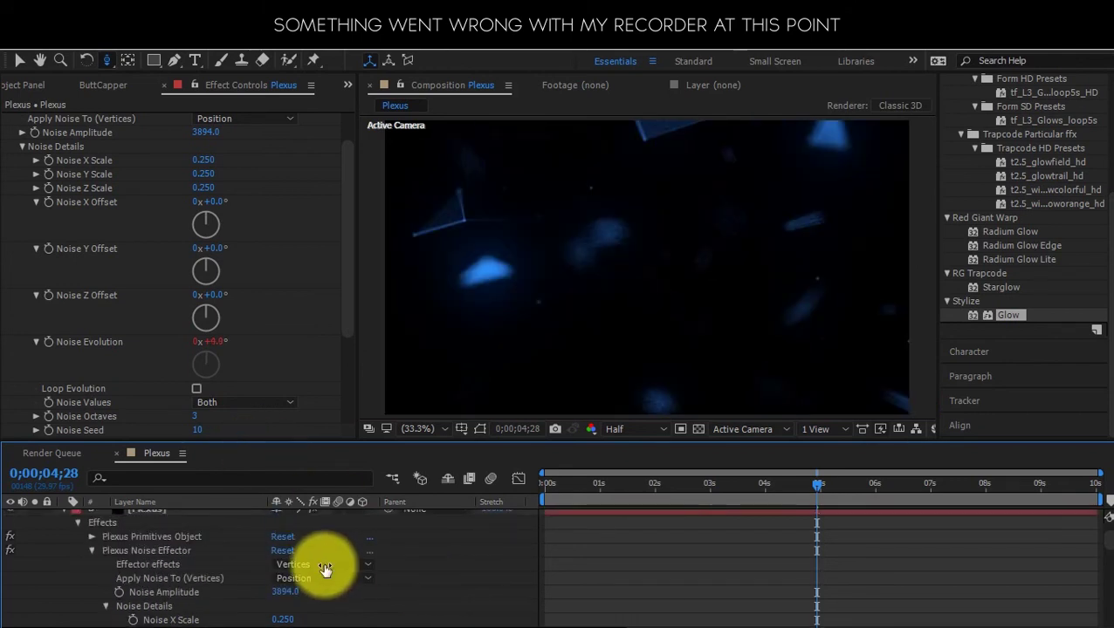
- Collapse the Plexus and Camera layer properties and scrub between about 2 and 5 seconds to review the noise evolution
scroll(123, 576, "up", 3)
left_click(63, 557)
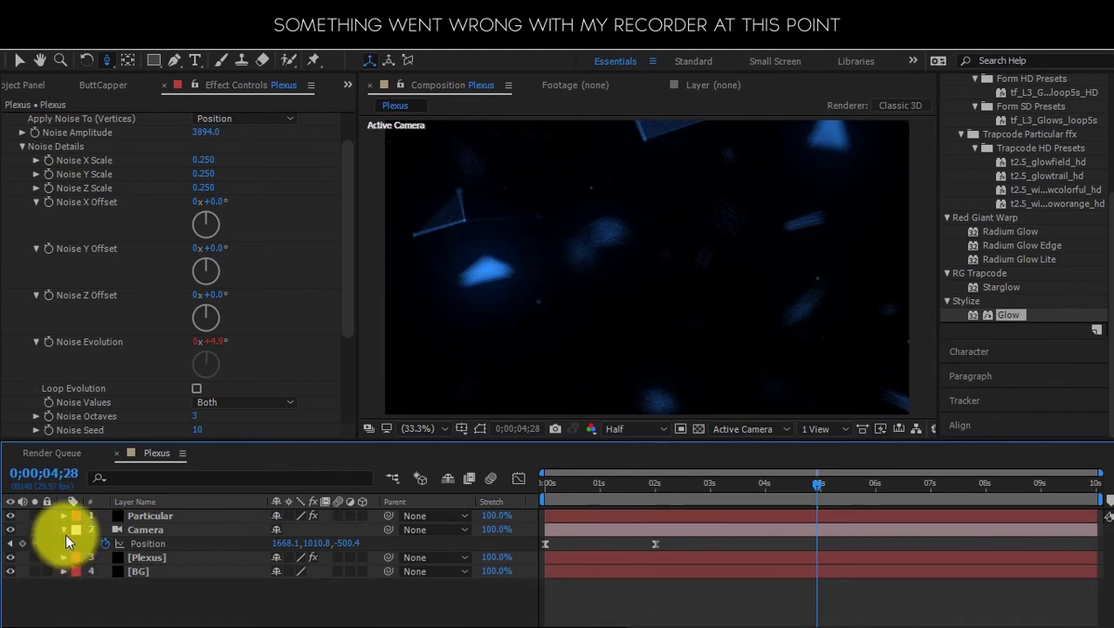
left_click(66, 533)
left_click_drag(752, 486, 838, 485)
left_click(739, 487)
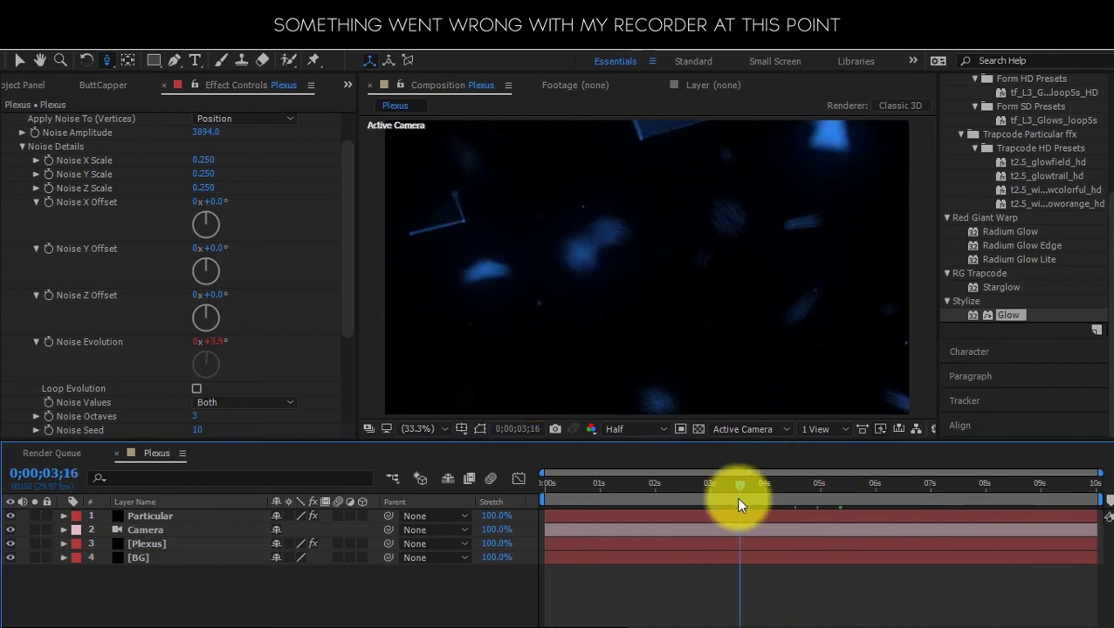
left_click_drag(692, 483, 673, 486)
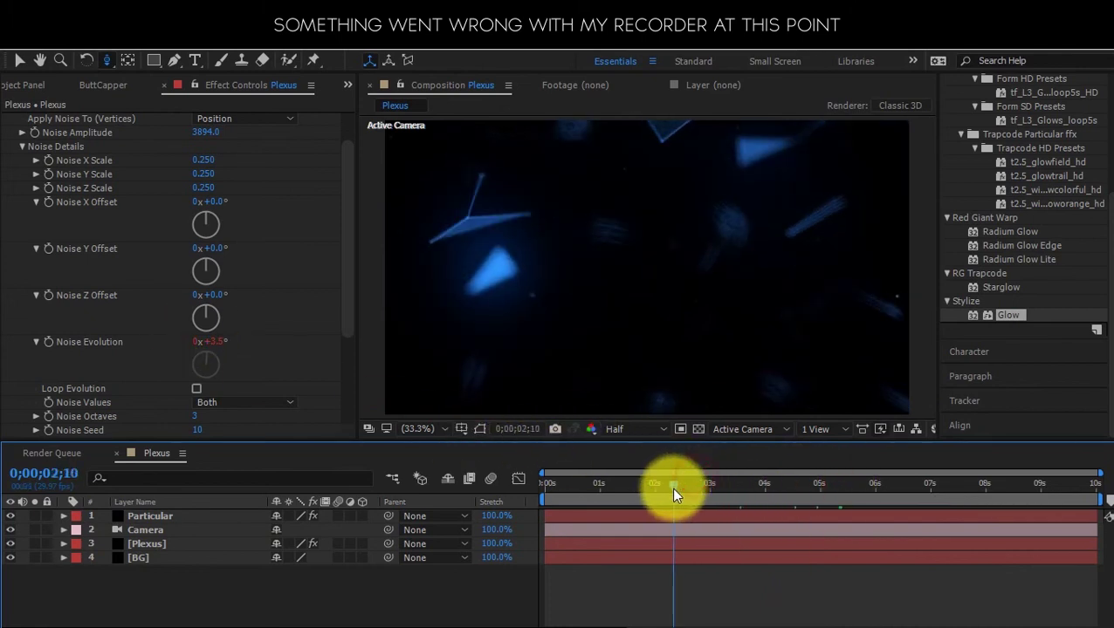
- Try a Maximum Distance of 130 in the Plexus Triangulation Renderer and settle on 110
scroll(157, 155, "up", 2)
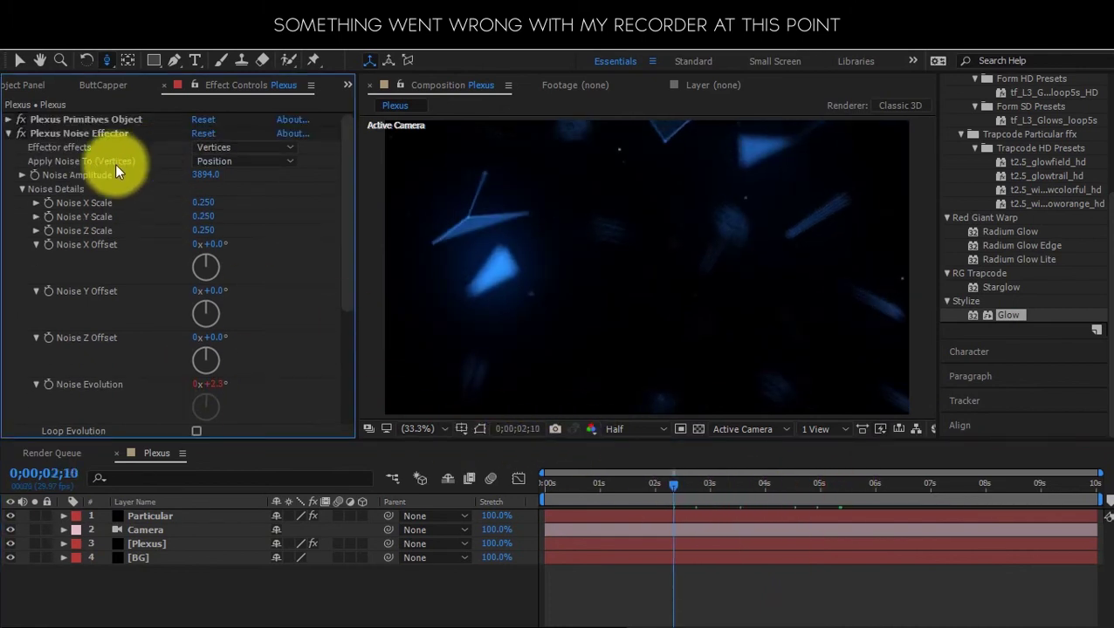
left_click(16, 135)
left_click(12, 176)
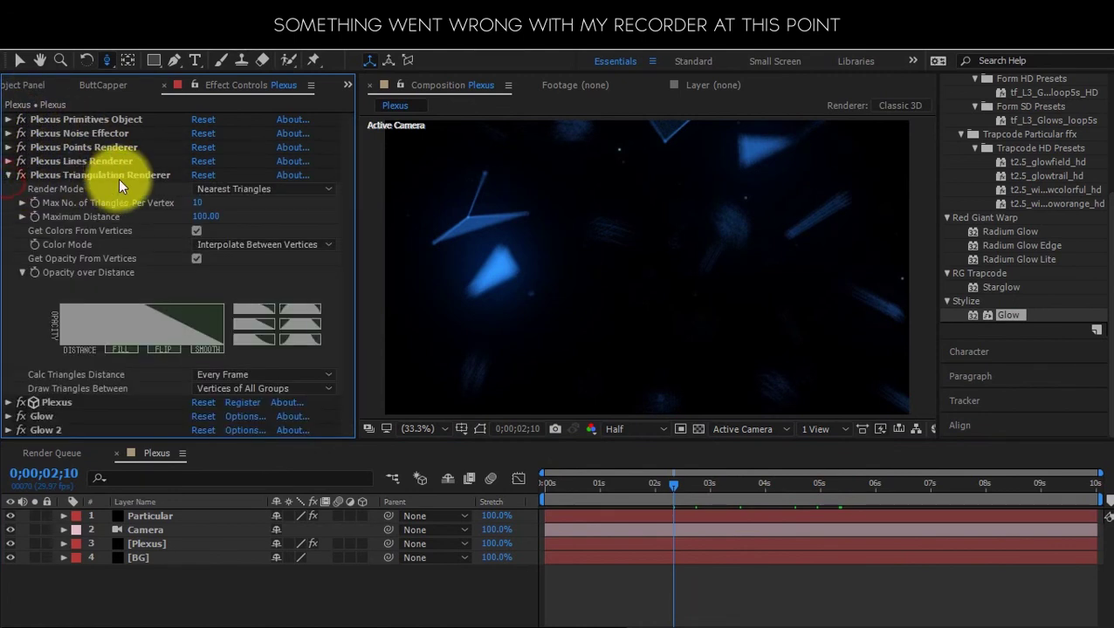
left_click(206, 216)
type("130")
key("Return")
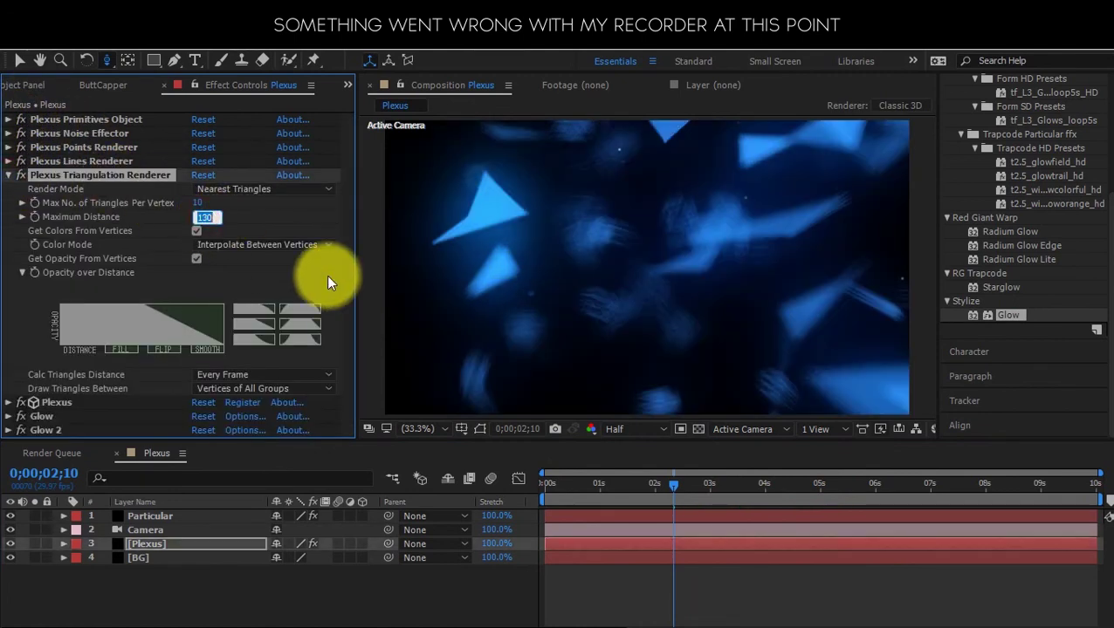
type("110")
key("Return")
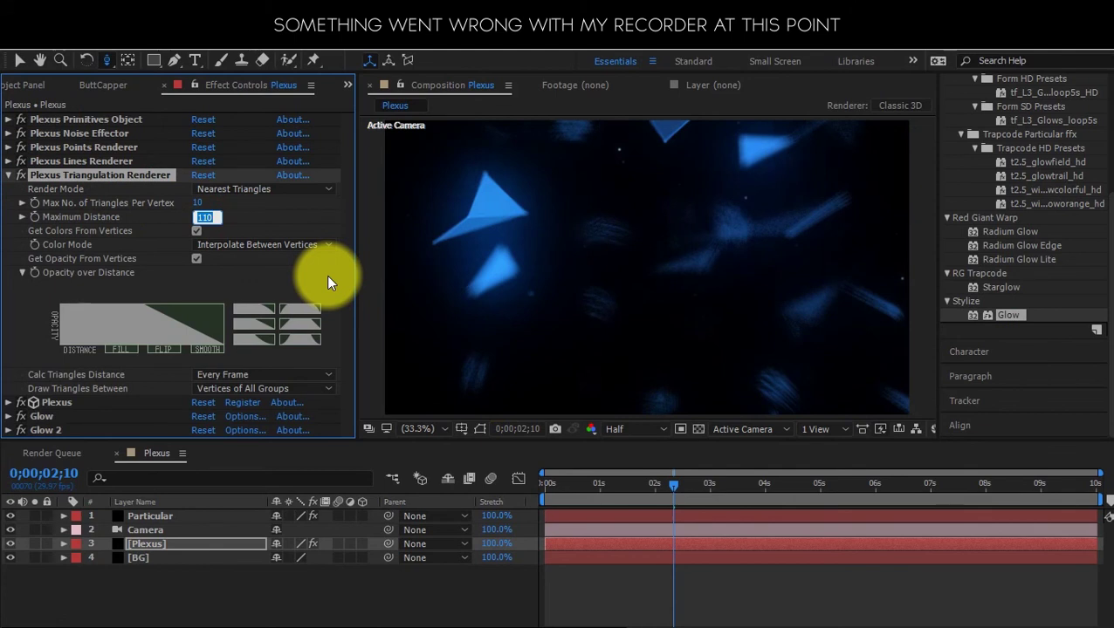
left_click(292, 219)
- Check the triangles at 0;00;04;19 and preview the animation from the composition start
left_click(802, 486)
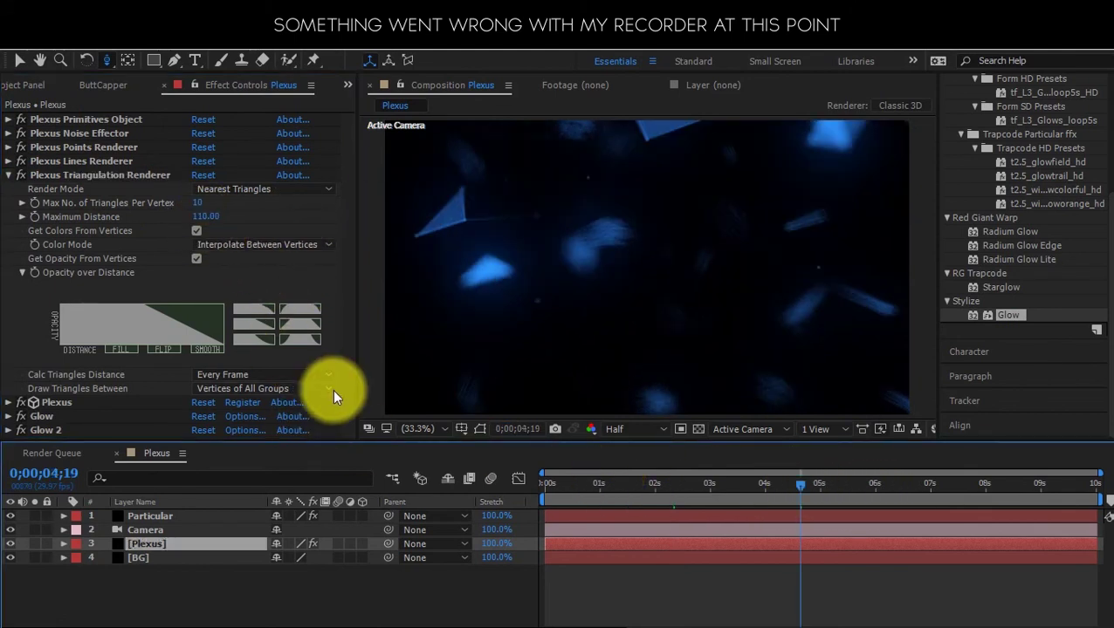
left_click(325, 595)
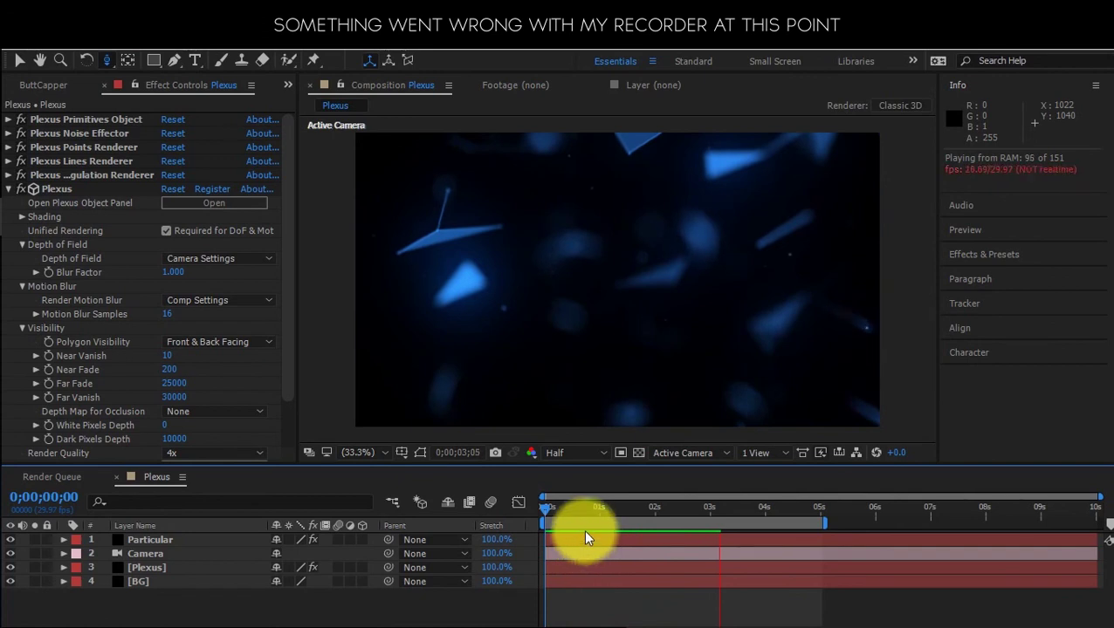
left_click(552, 514)
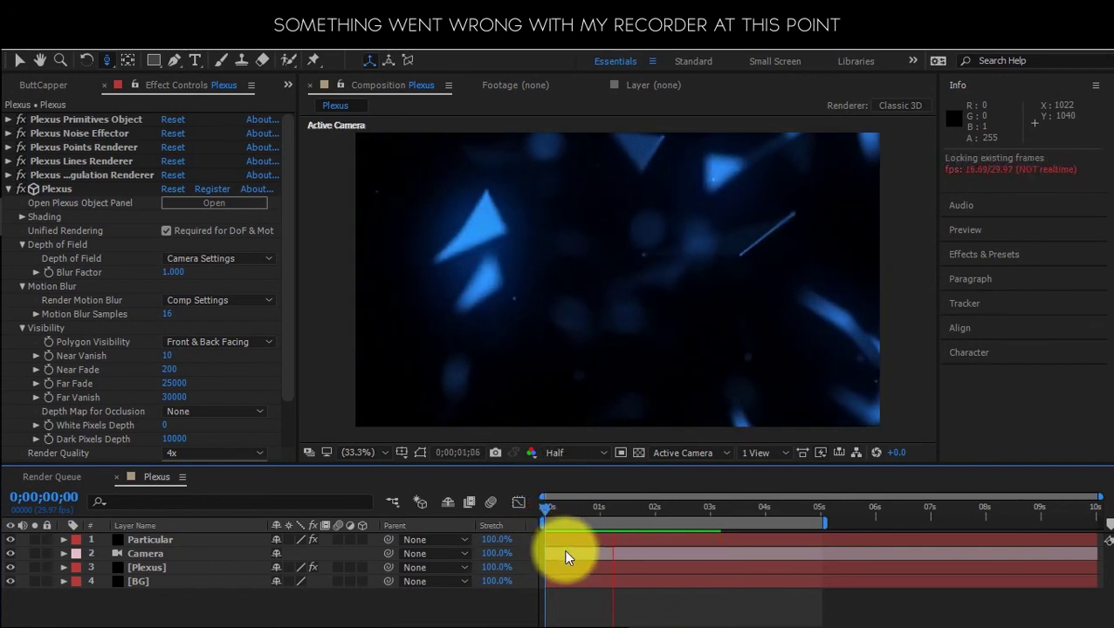